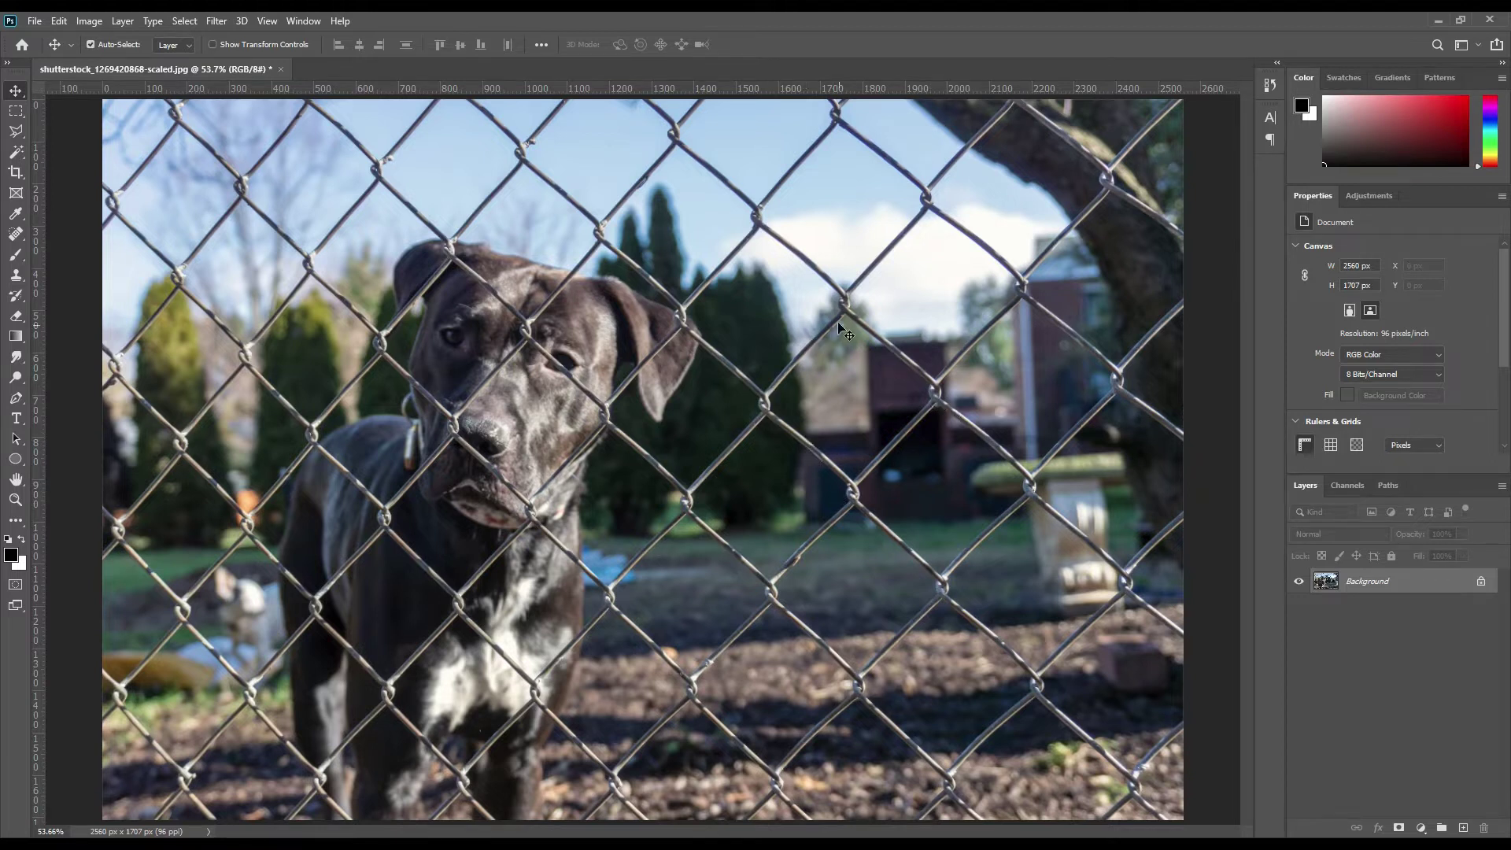
Create a new layer above the background and set up a black round brush with 92% hardness.
left_click(1463, 829)
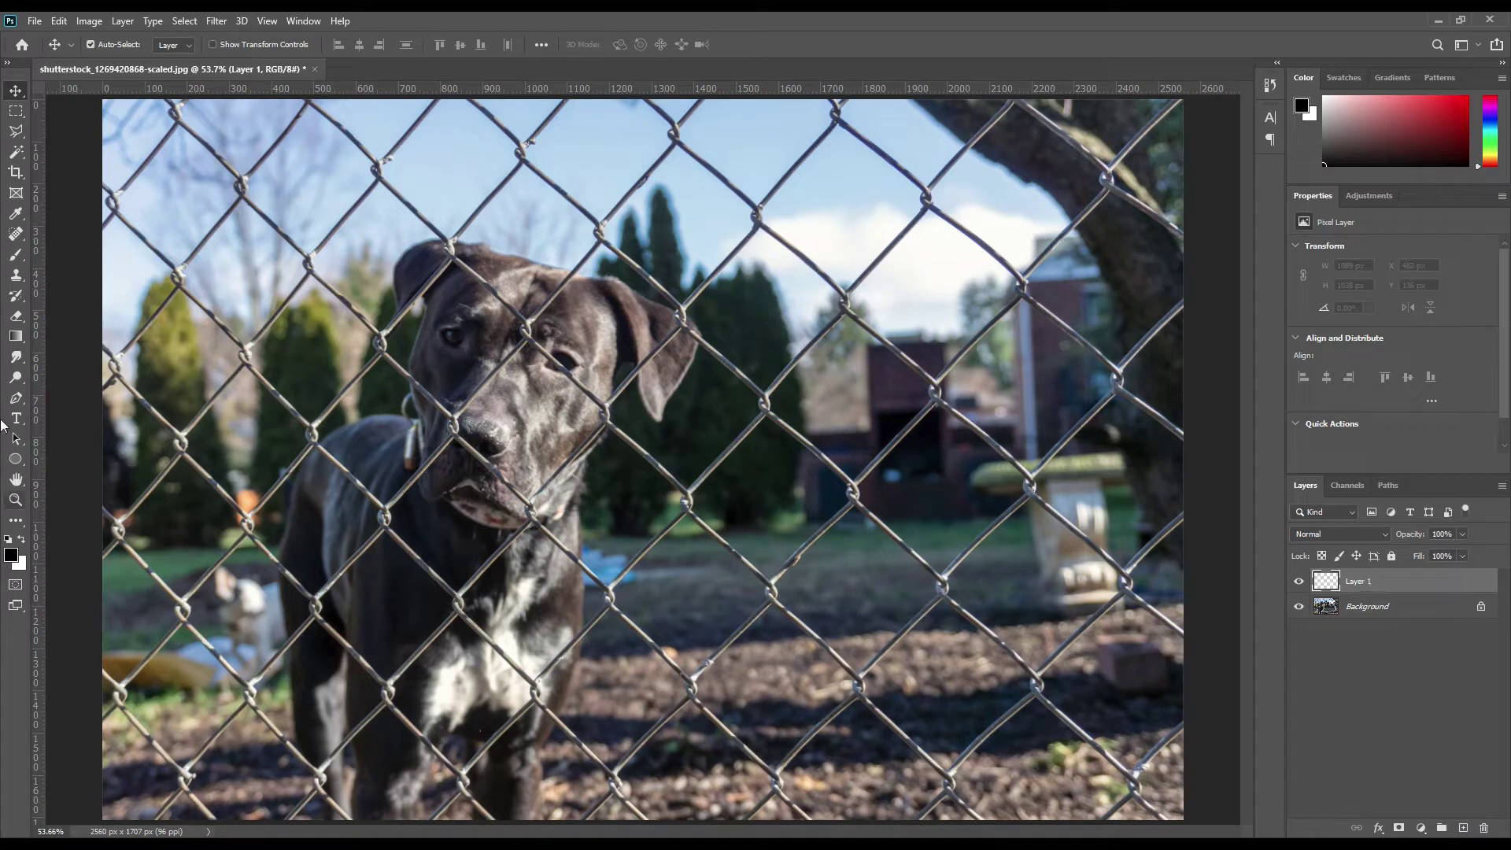
left_click(15, 257)
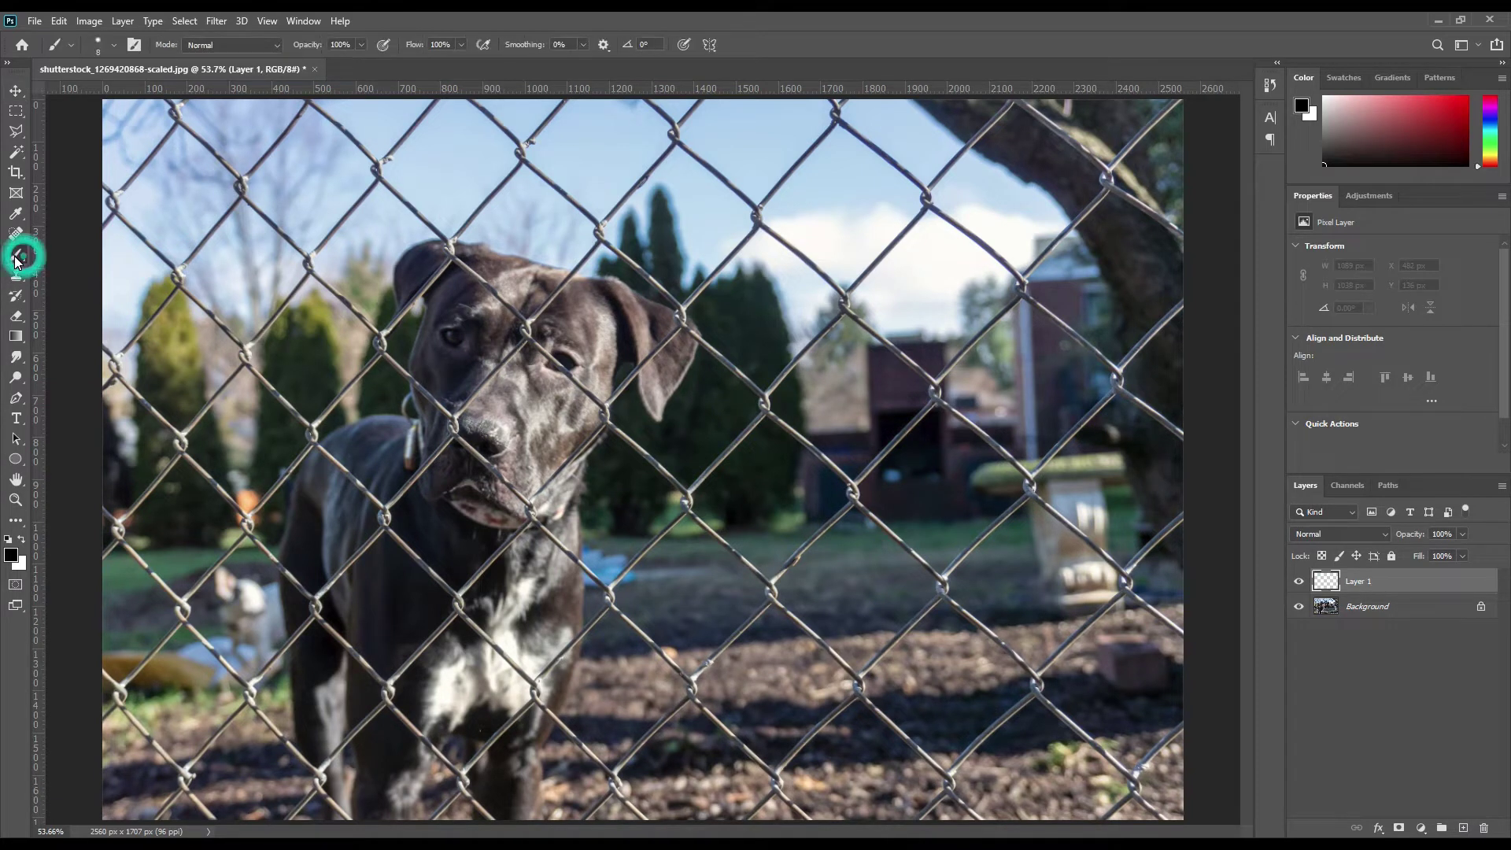
left_click(111, 49)
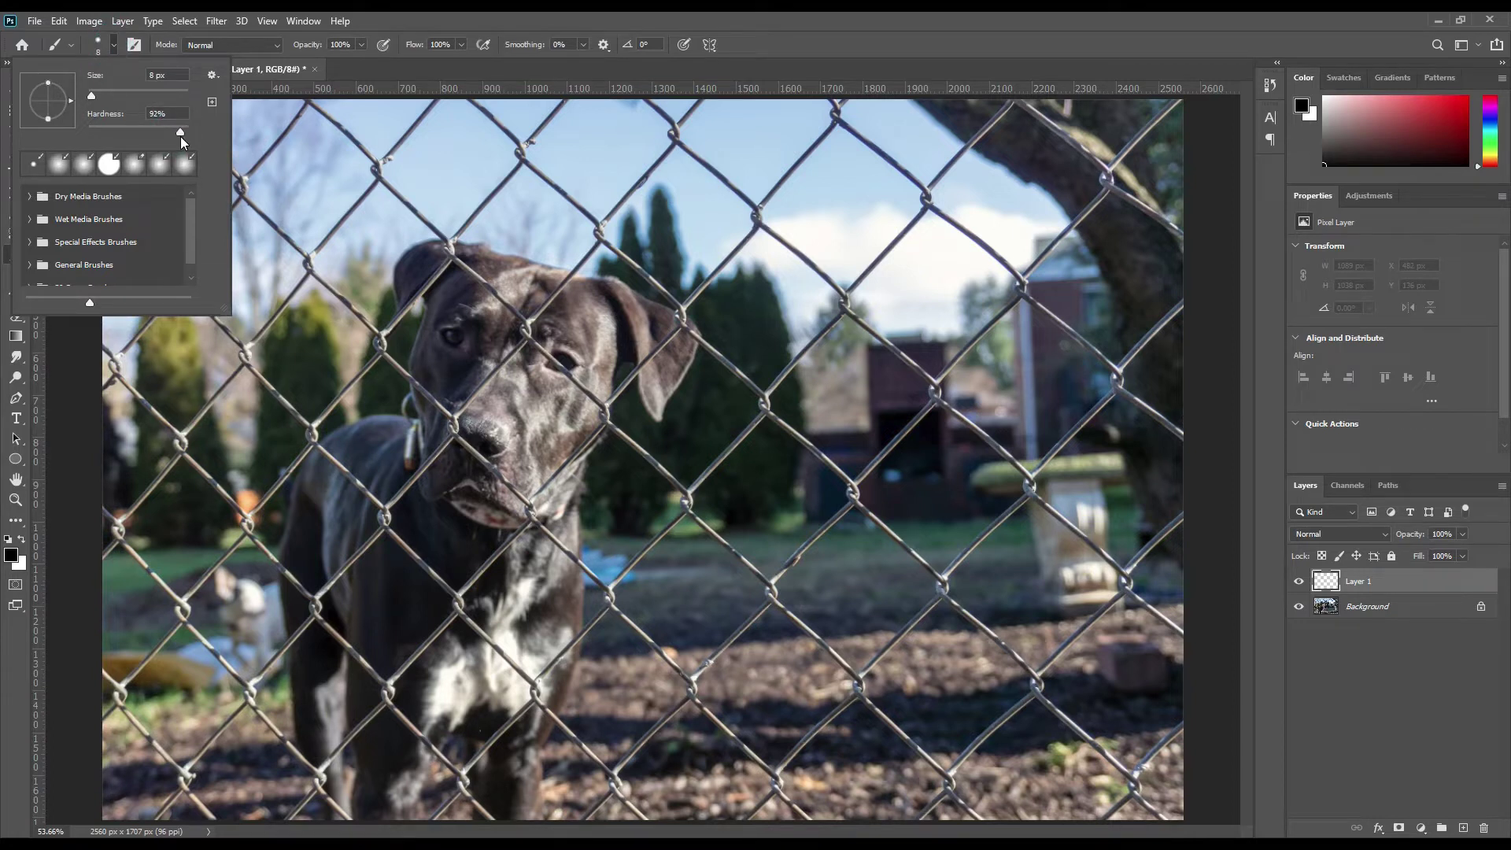
key("Return")
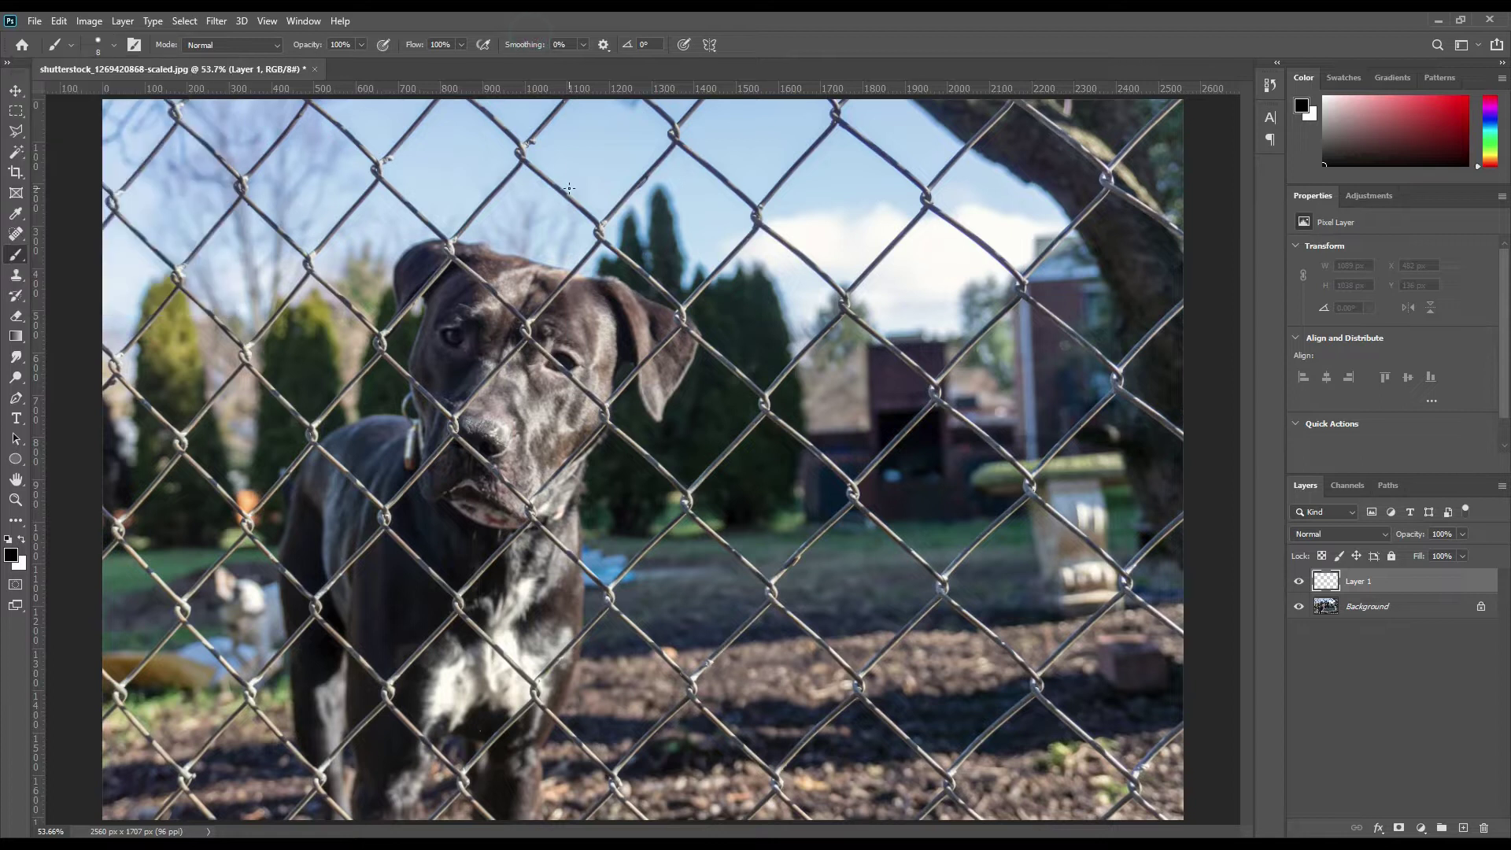
Enlarge the brush to 15 px and paint a straight black stroke over the first fence wire near the image's upper-left corner.
scroll(596, 205, "up", 4)
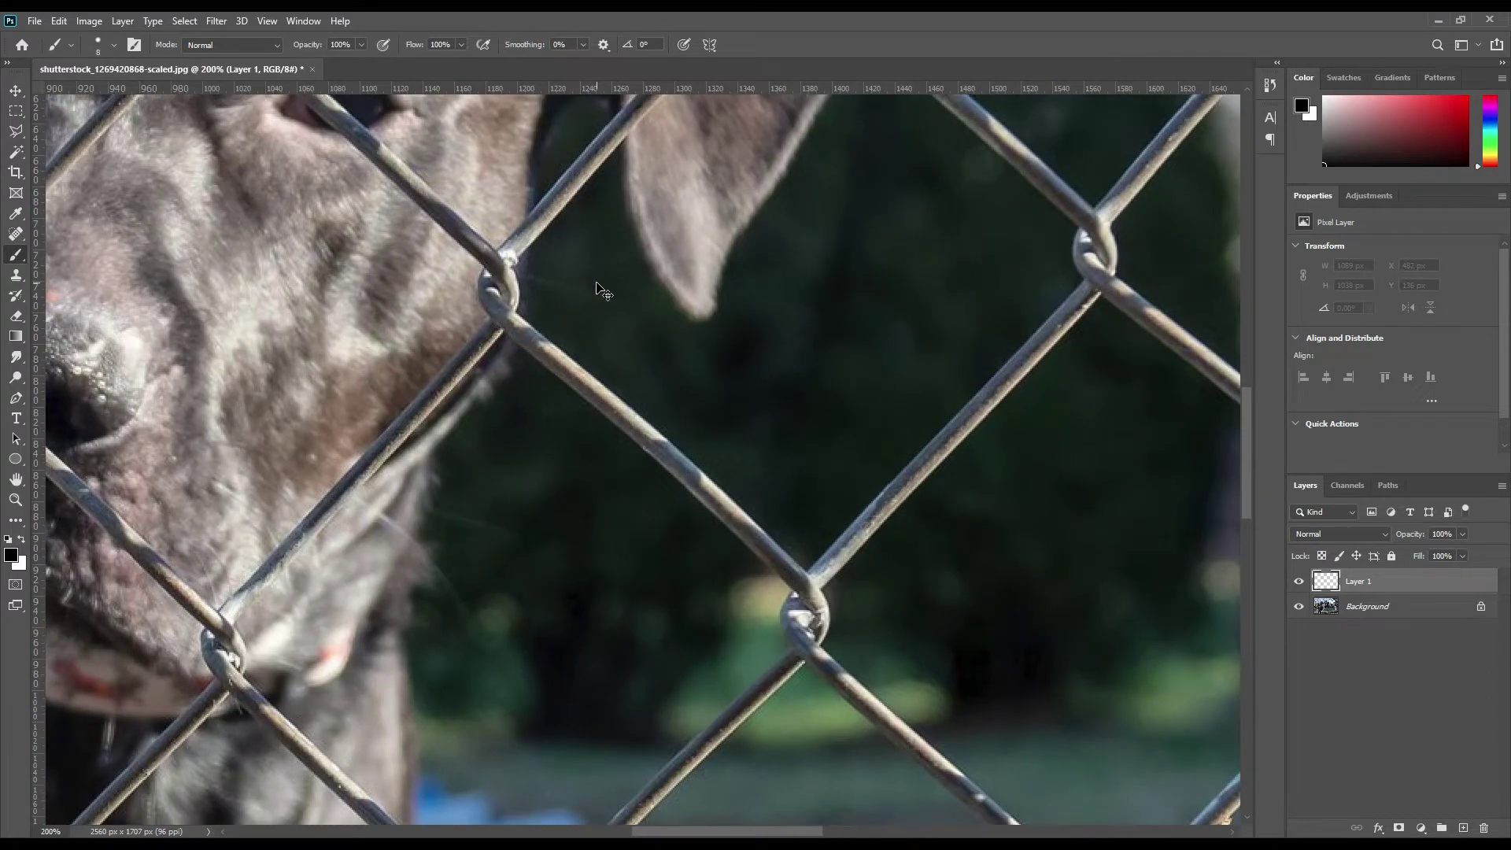
key("ctrl+plus")
key("ctrl+minus")
left_click_drag(361, 182, 660, 743)
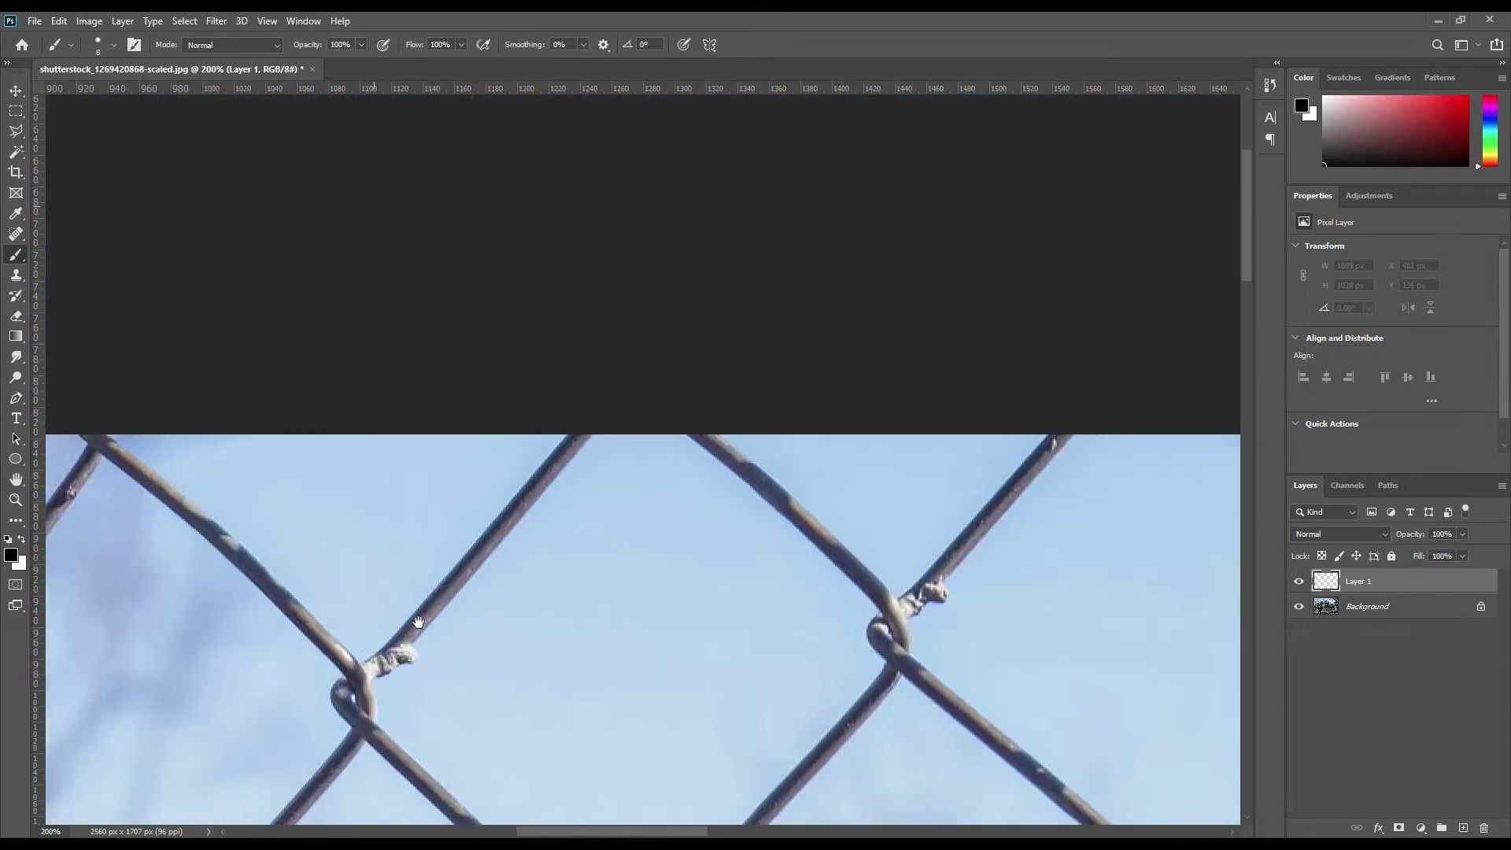
scroll(837, 448, "down", 2)
scroll(813, 591, "left", 3)
left_click_drag(896, 572, 758, 551)
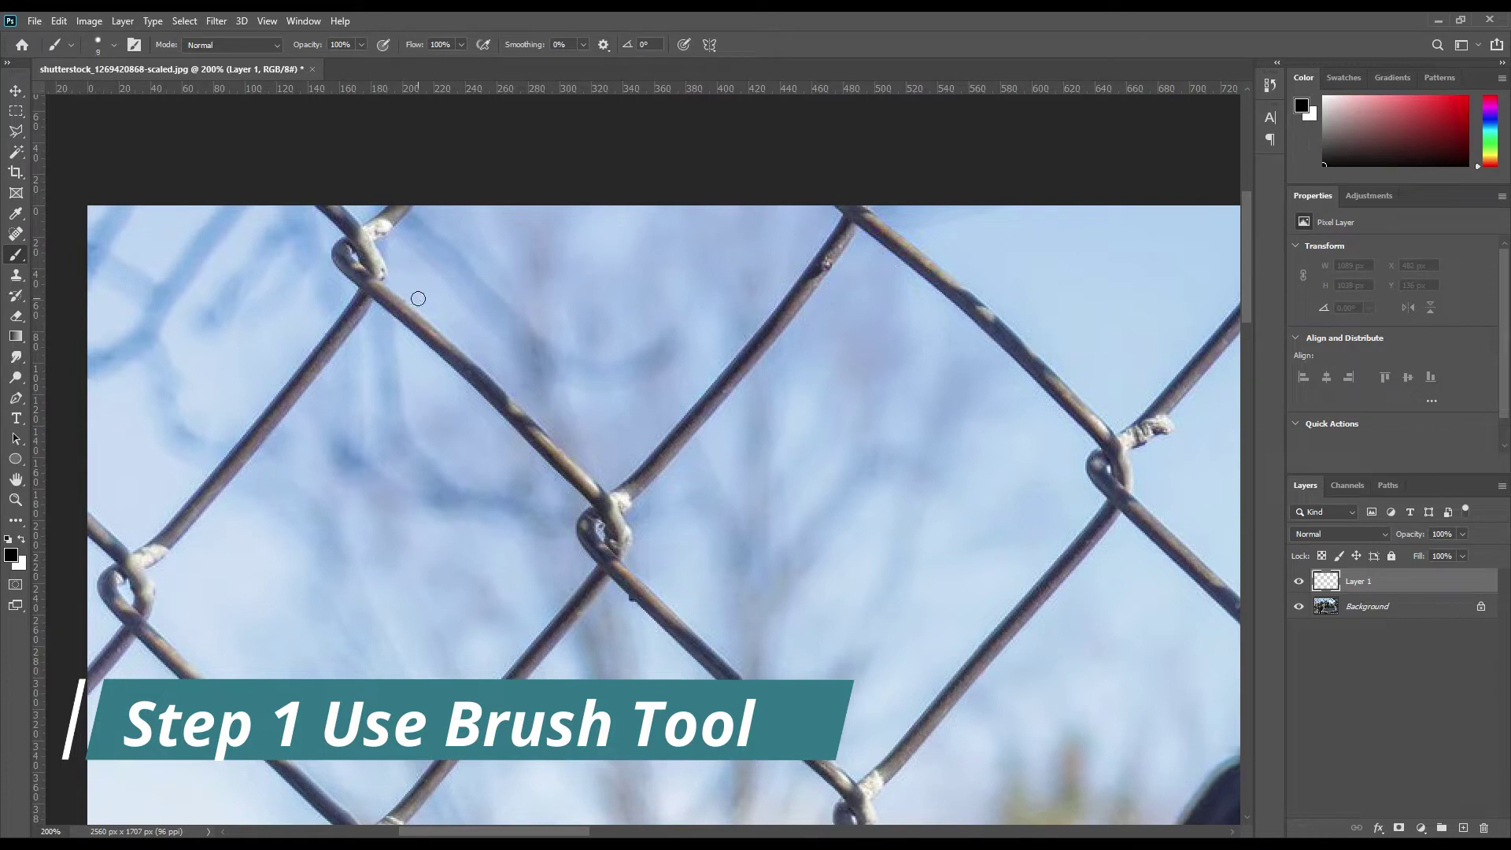
key("bracketright")
key("bracketright")
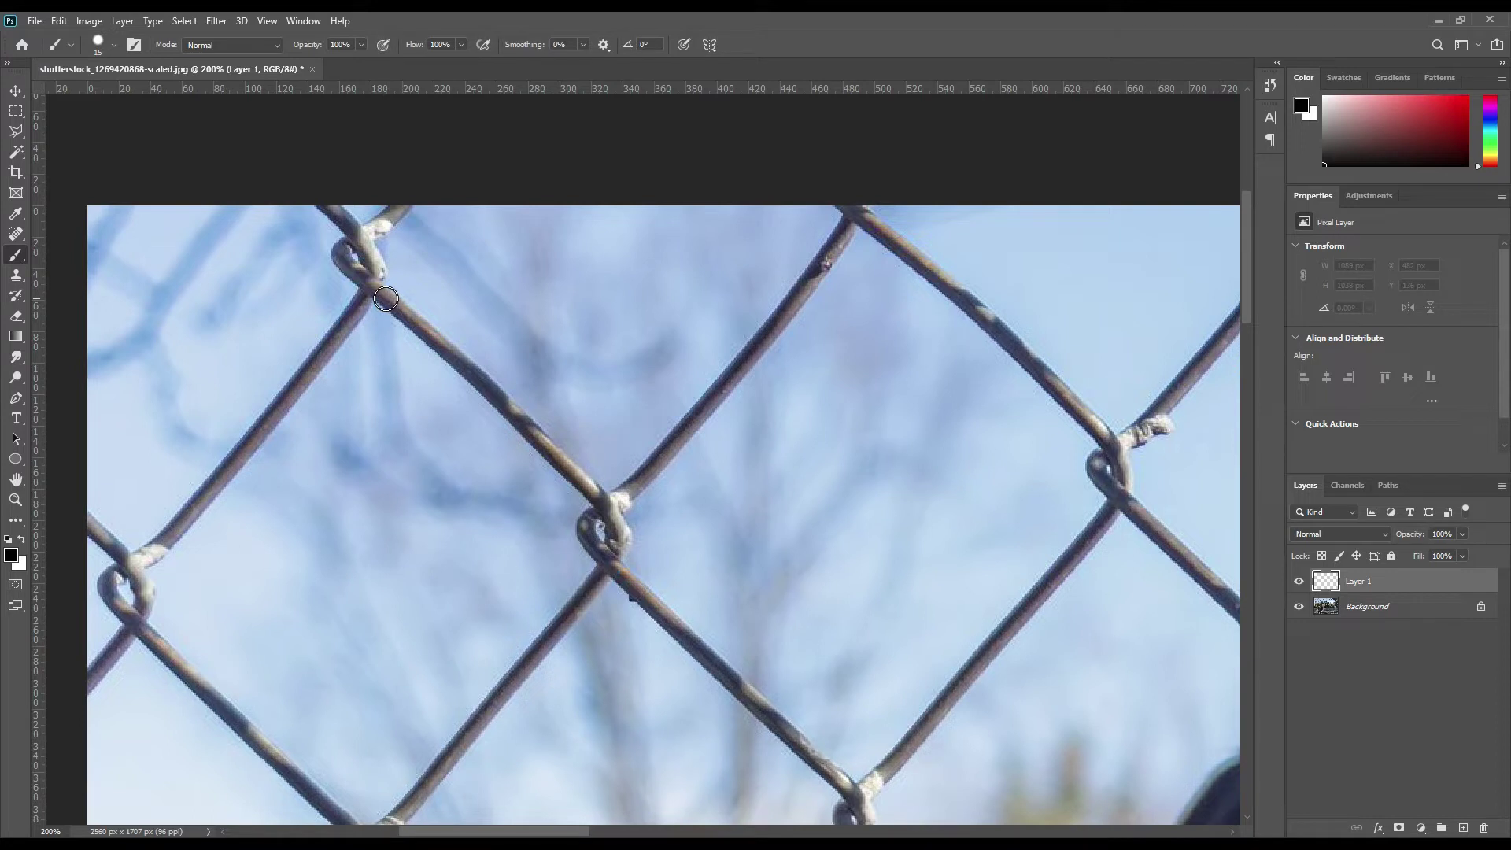
left_click(385, 298)
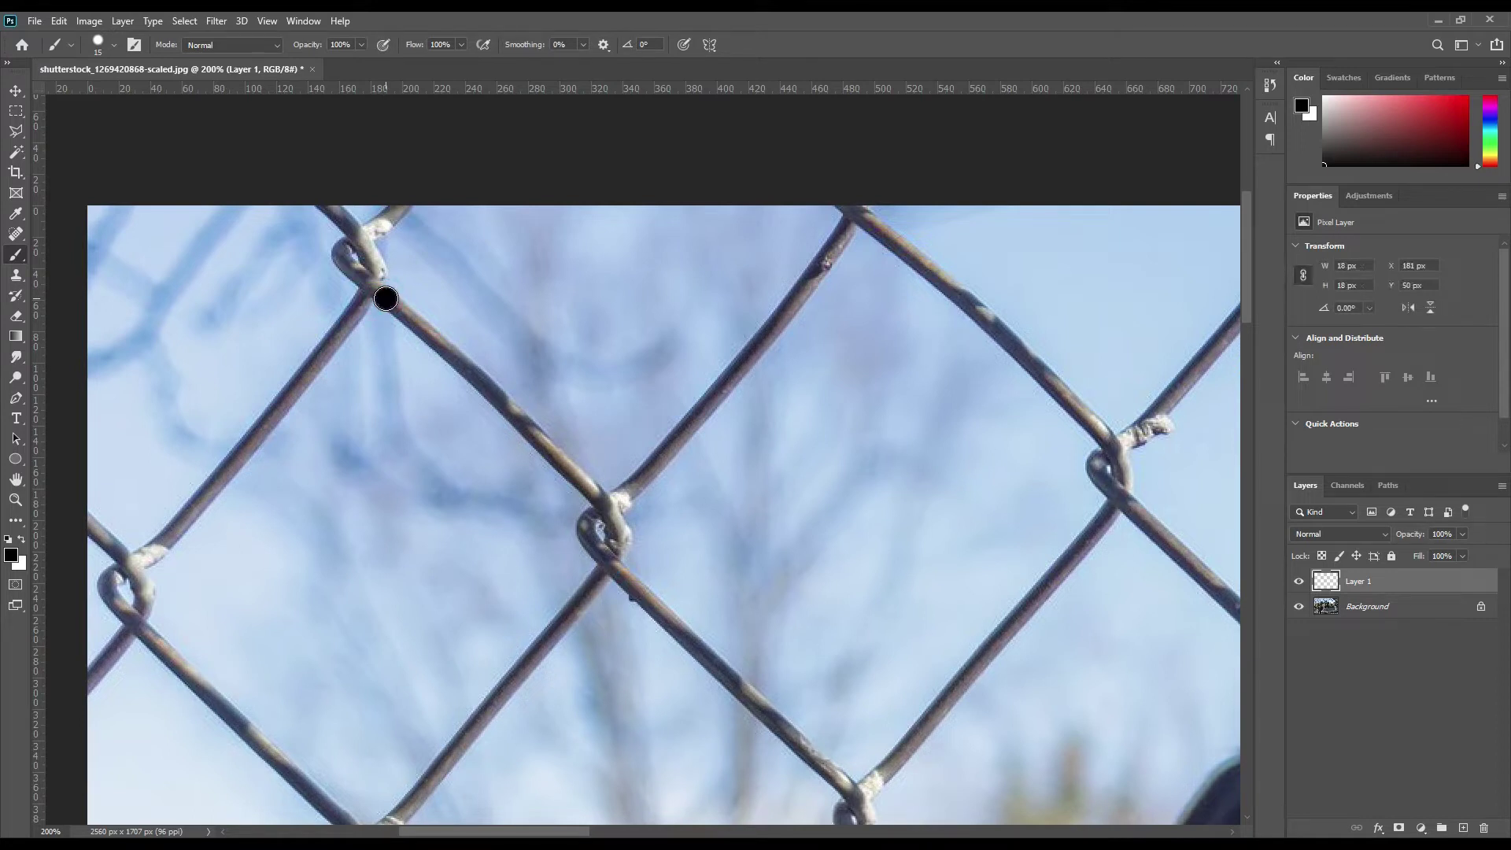
left_click(597, 496, "shift")
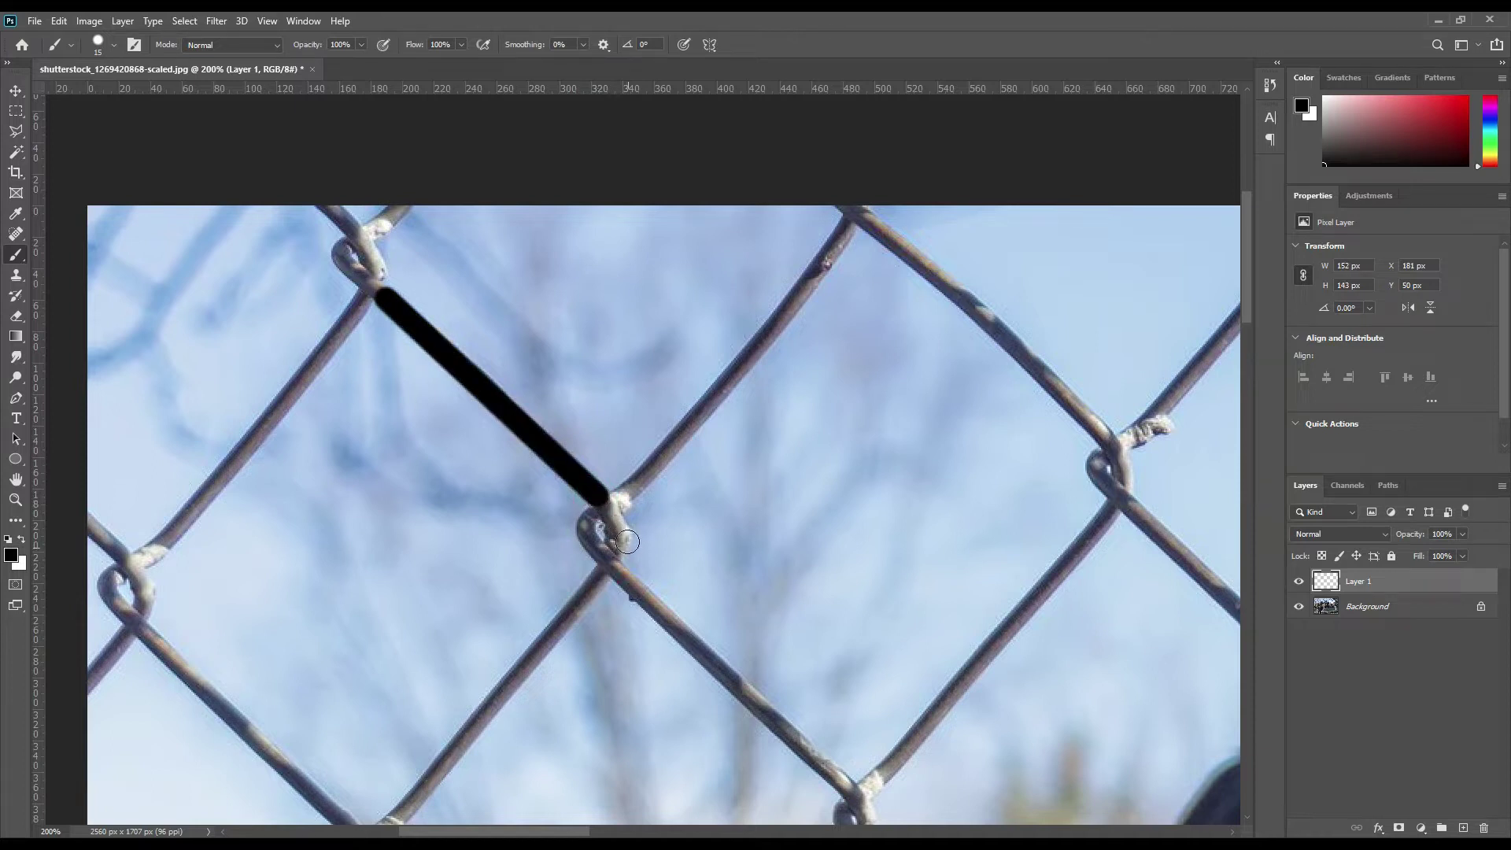
Paint black over the curved wire rising from the end of the first stroke to the image's top edge.
left_click(718, 391, "shift")
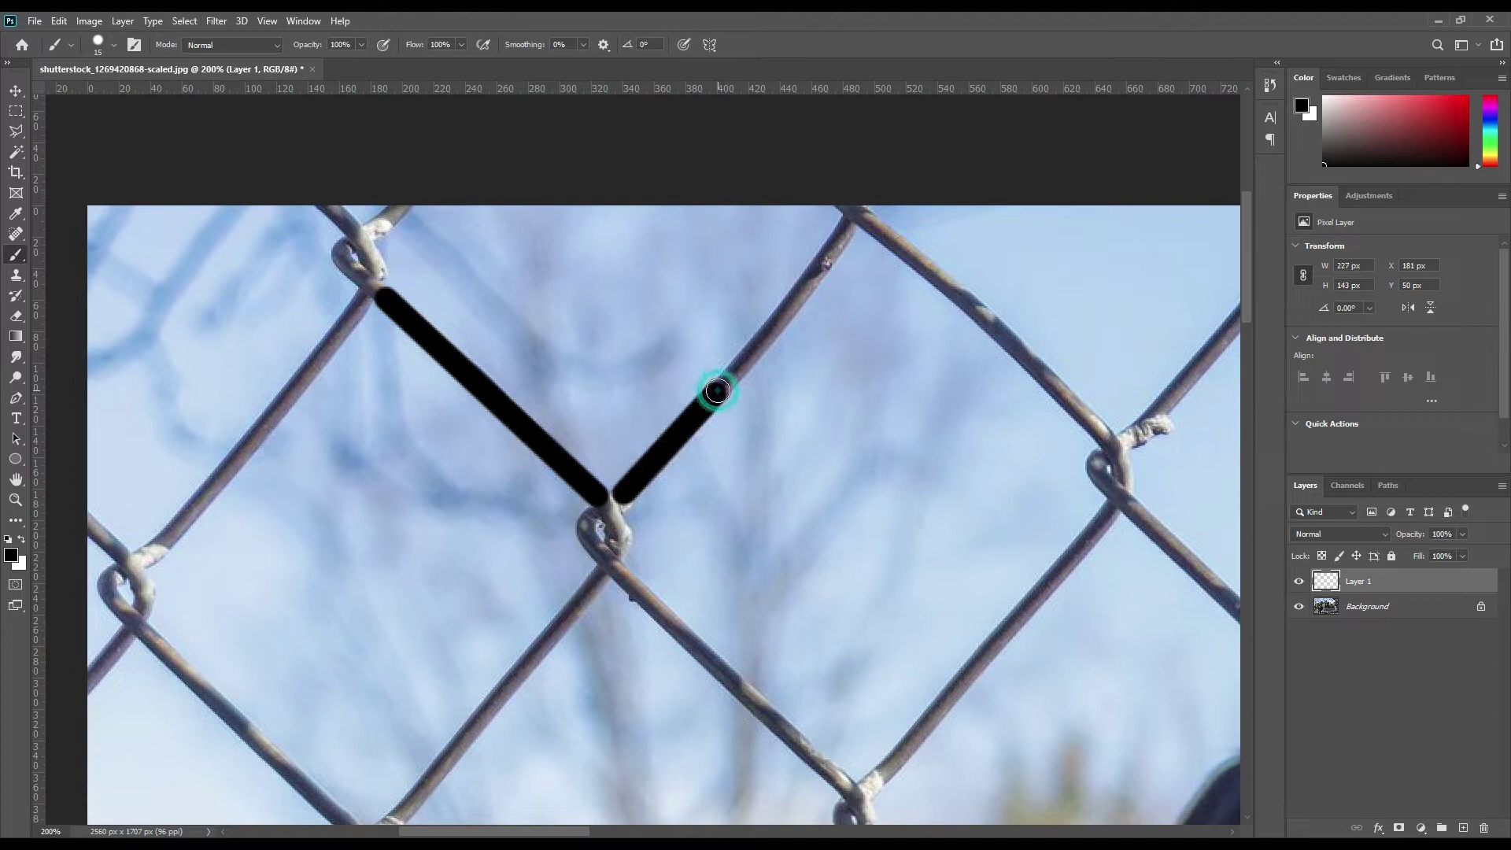
left_click(811, 279, "shift")
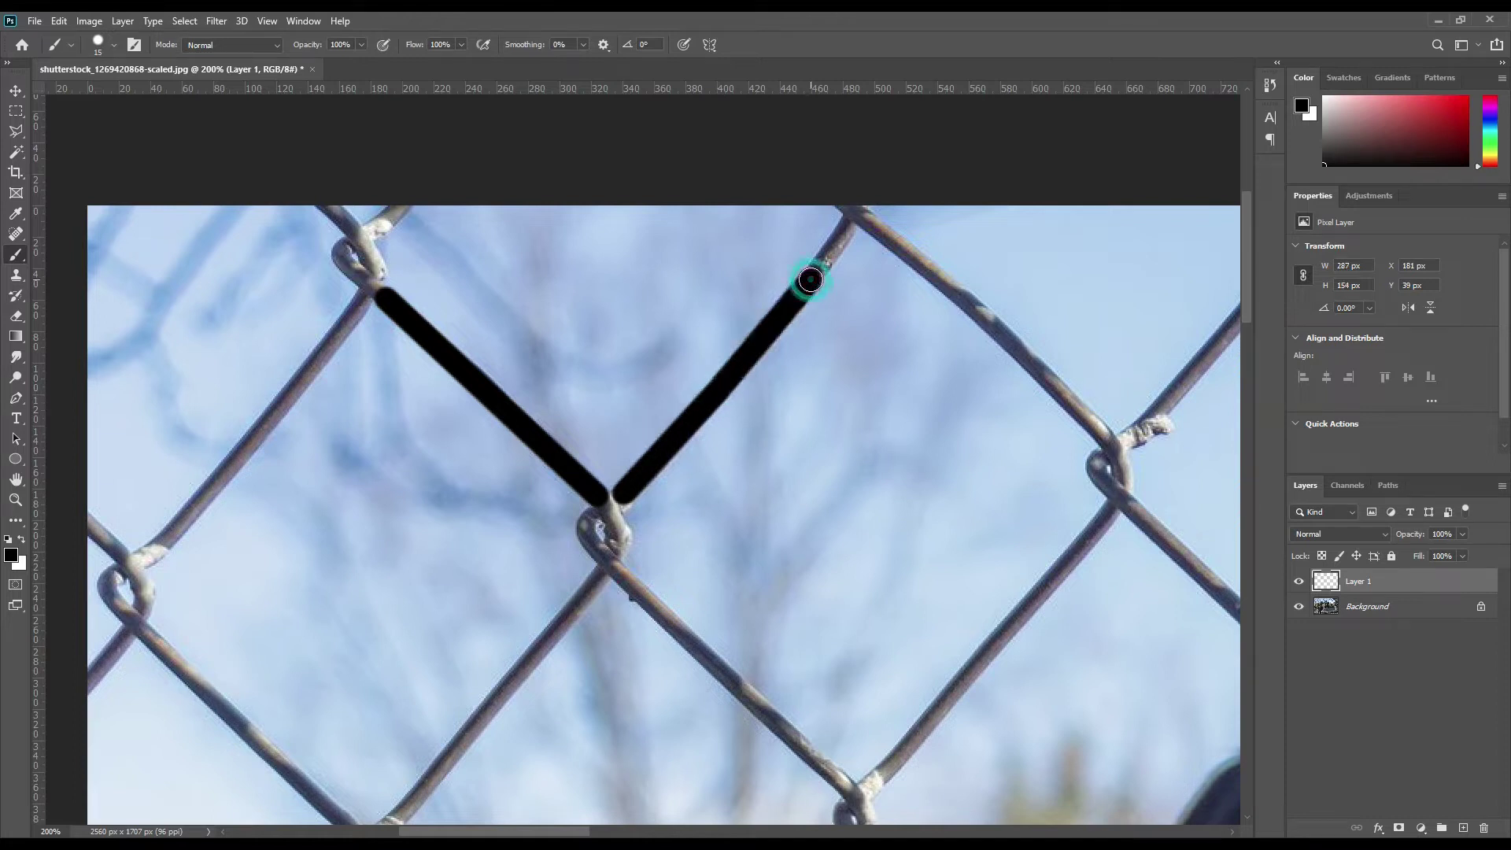
left_click(846, 225, "shift")
Paint over the first knot at the top edge and the two short wire ends above it.
left_click(375, 281)
left_click(357, 231, "shift")
left_click(317, 207, "shift")
left_click(372, 233)
left_click(407, 202, "shift")
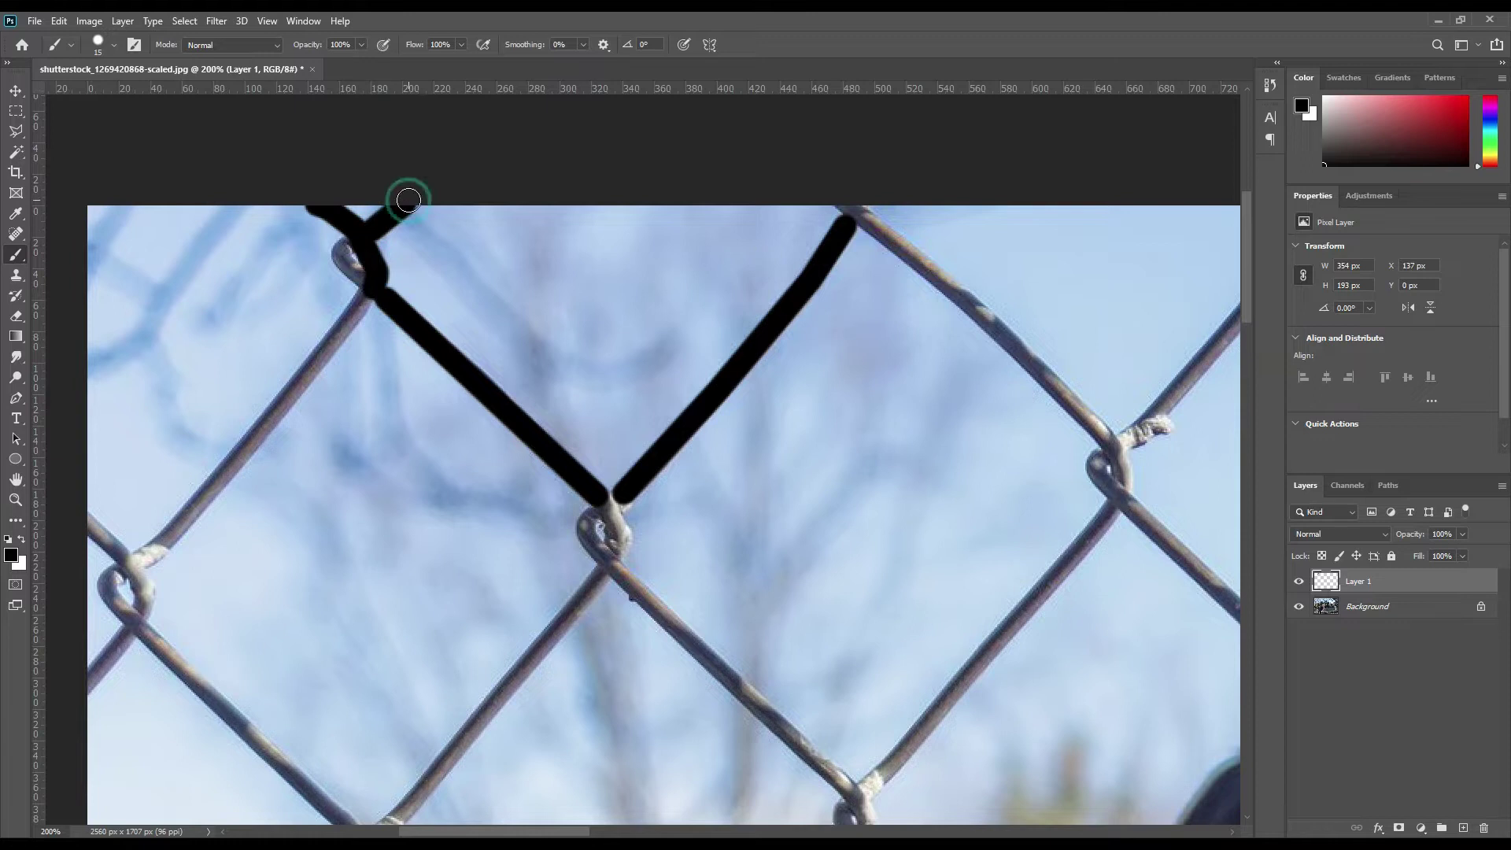
Cover the remaining loop of the top-edge knot and the wire descending from it toward the image's left edge.
left_click(337, 251)
left_click(367, 293, "shift")
left_click(285, 399, "shift")
left_click(164, 539, "shift")
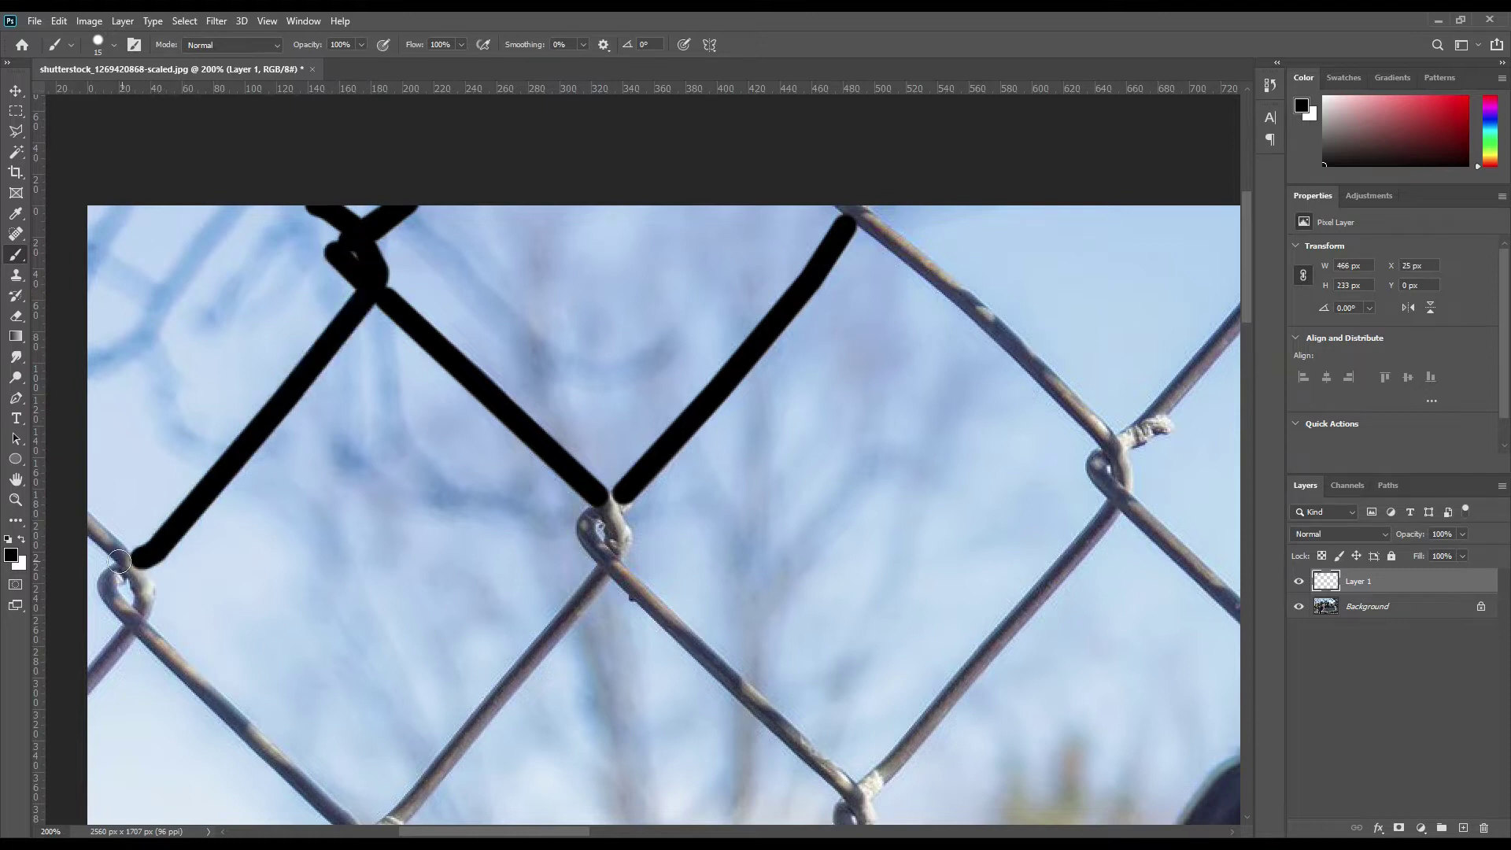
Paint over the upper knot at the image's left edge and the short wires running from it off the image.
left_click(83, 521)
left_click(126, 560, "shift")
left_click(143, 592, "shift")
left_click(135, 620, "shift")
left_click(85, 687, "shift")
left_click_drag(130, 615, 112, 600)
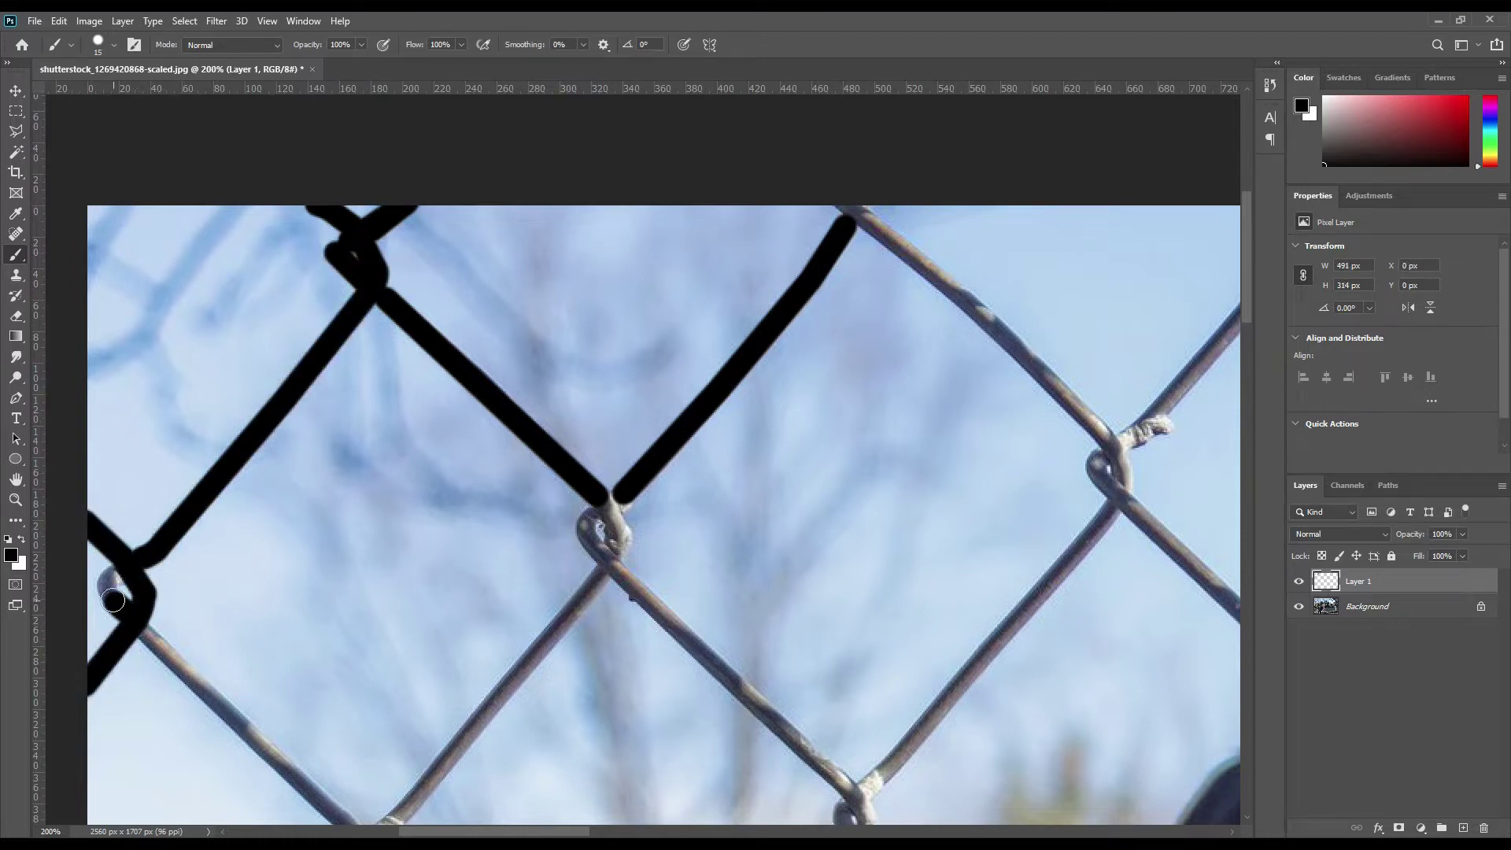
Cover the wire descending from the left-edge knot and the wire rising from its lower end to the neighbouring knot.
scroll(146, 632, "down", 3)
left_click(354, 704, "shift")
left_click(398, 693)
left_click(605, 440, "shift")
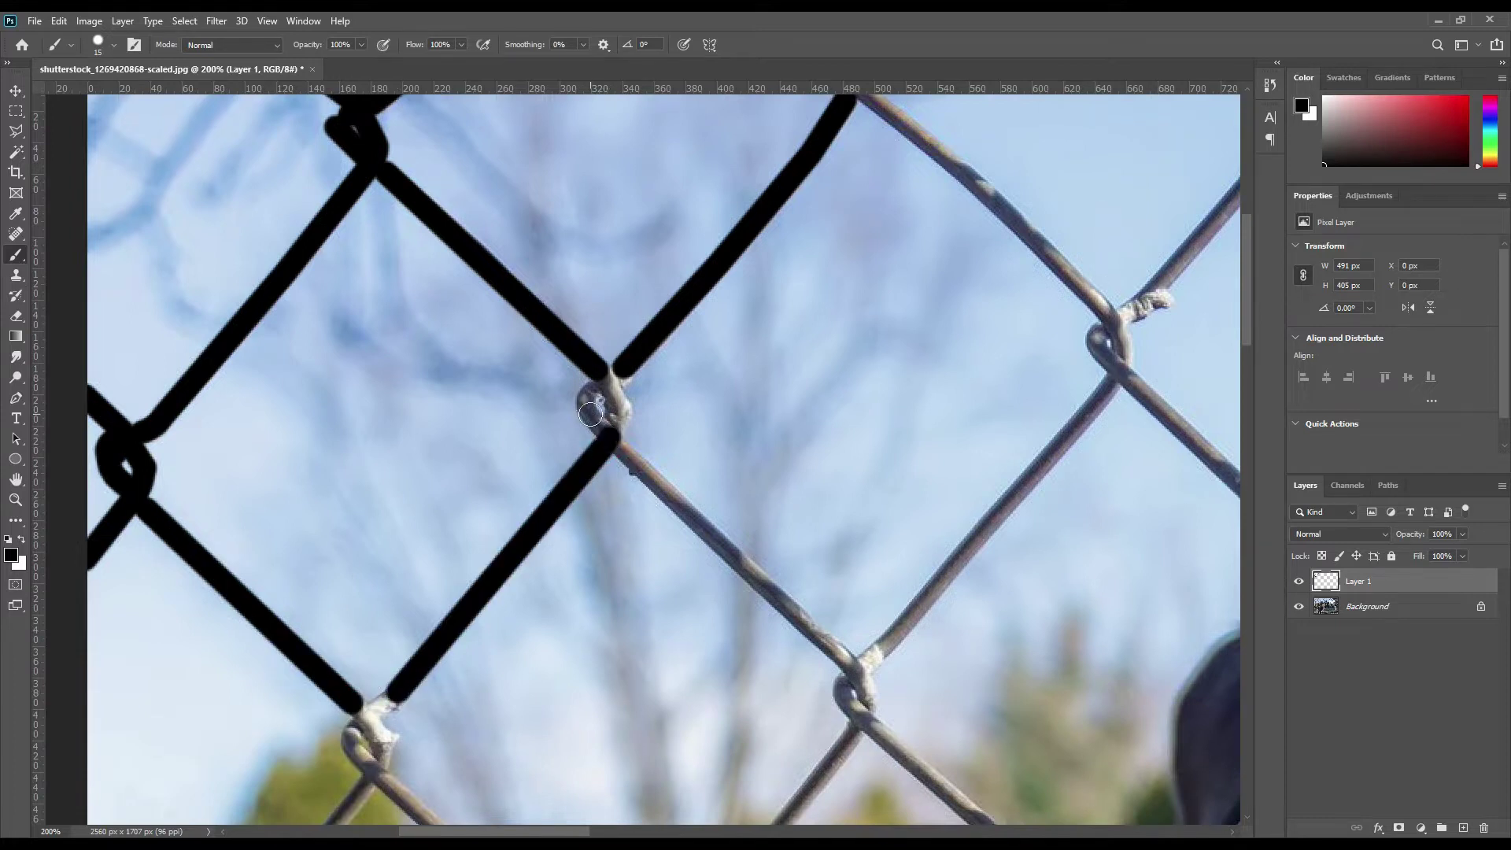
Paint over the knot joining the first strokes, the wire descending rightward from it, and the wire rising to the next knot.
left_click(588, 406, "shift")
left_click(609, 373, "shift")
left_click_drag(621, 379, 613, 443)
left_click(854, 664, "shift")
left_click(866, 665)
left_click(1121, 377, "shift")
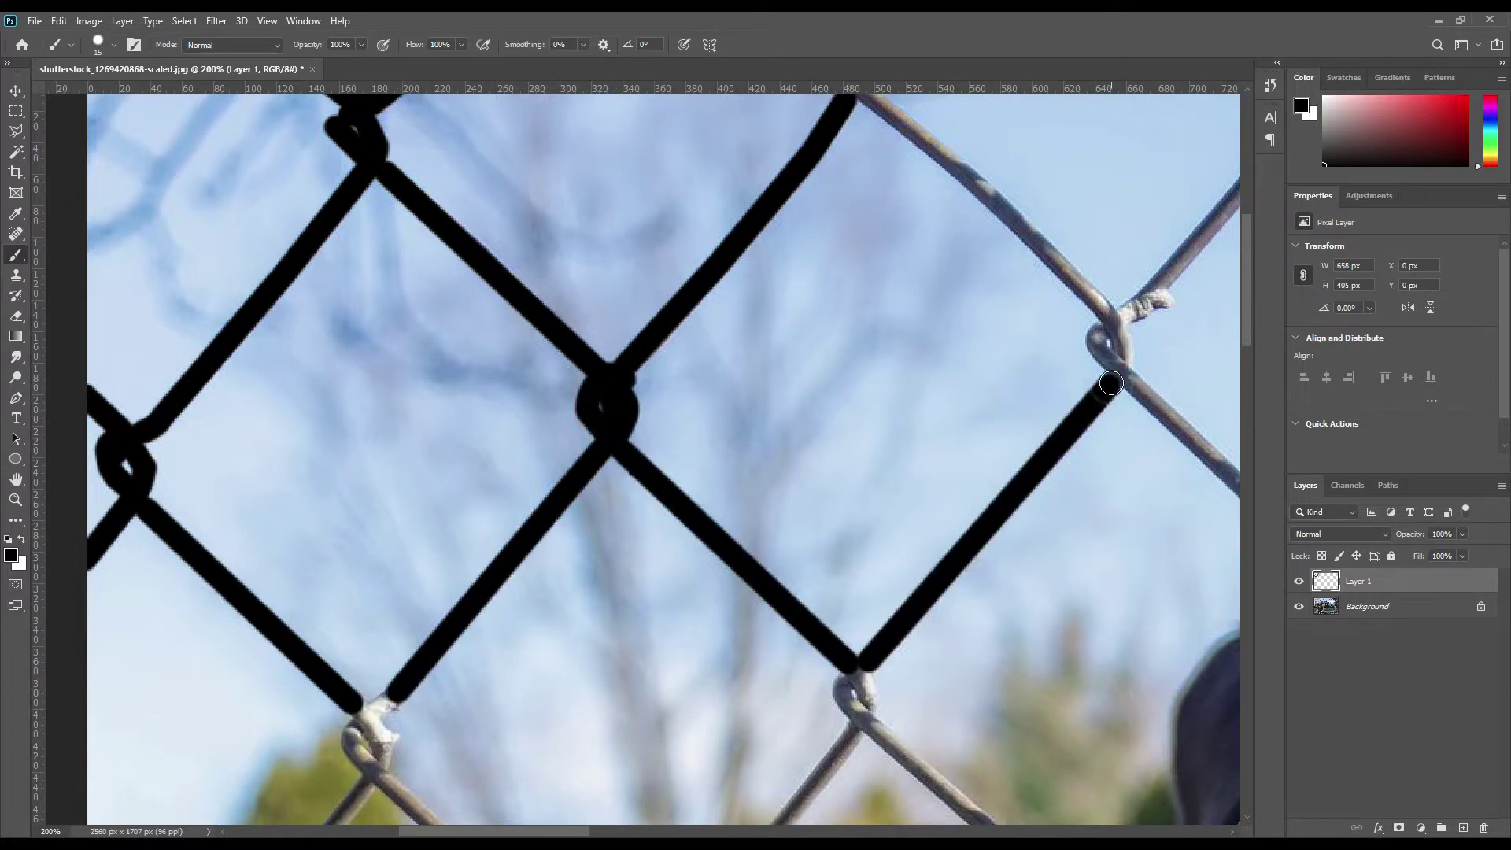
Cover the next knot to the right and the wire linking it up to the image's top edge.
left_click_drag(1122, 376, 1106, 312)
left_click(981, 189, "shift")
left_click(864, 96)
left_click(979, 182, "shift")
left_click(872, 96)
left_click(985, 186, "shift")
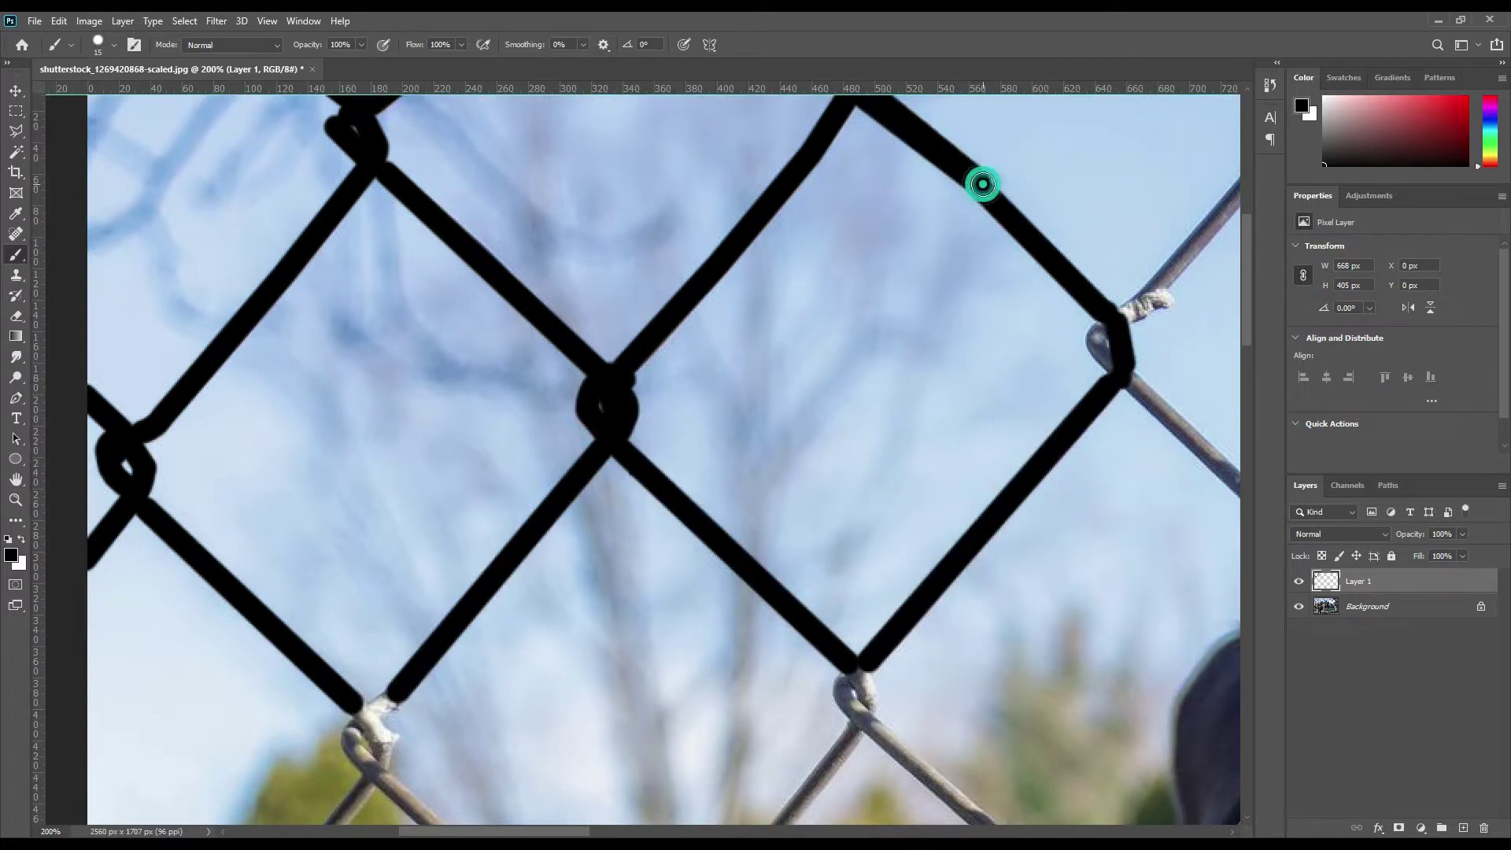
left_click(1110, 315, "shift")
left_click(1091, 339, "shift")
left_click(1120, 375, "shift")
Paint over the wire descending rightward from that knot and the twisted wire end beside the knot.
mouse_move(1078, 451)
left_mouse_down()
mouse_move(456, 304)
mouse_move(472, 325)
left_mouse_up()
left_click(769, 466, "shift")
left_click(521, 231, "shift")
mouse_move(515, 173)
left_mouse_down()
mouse_move(543, 151)
mouse_move(565, 155)
left_mouse_up()
Cover the wire rising rightward from the twisted-end knot to the image's top edge.
left_click_drag(669, 156, 614, 480)
left_click(502, 461)
left_click(580, 368, "shift")
left_click(686, 248, "shift")
left_click(683, 254)
left_click(496, 468, "shift")
With a 20 px brush, paint the V of wires hanging from the top edge above the dog's head and its knot.
left_click_drag(789, 260, 485, 283)
left_click(681, 457, "shift")
left_click(853, 287, "shift")
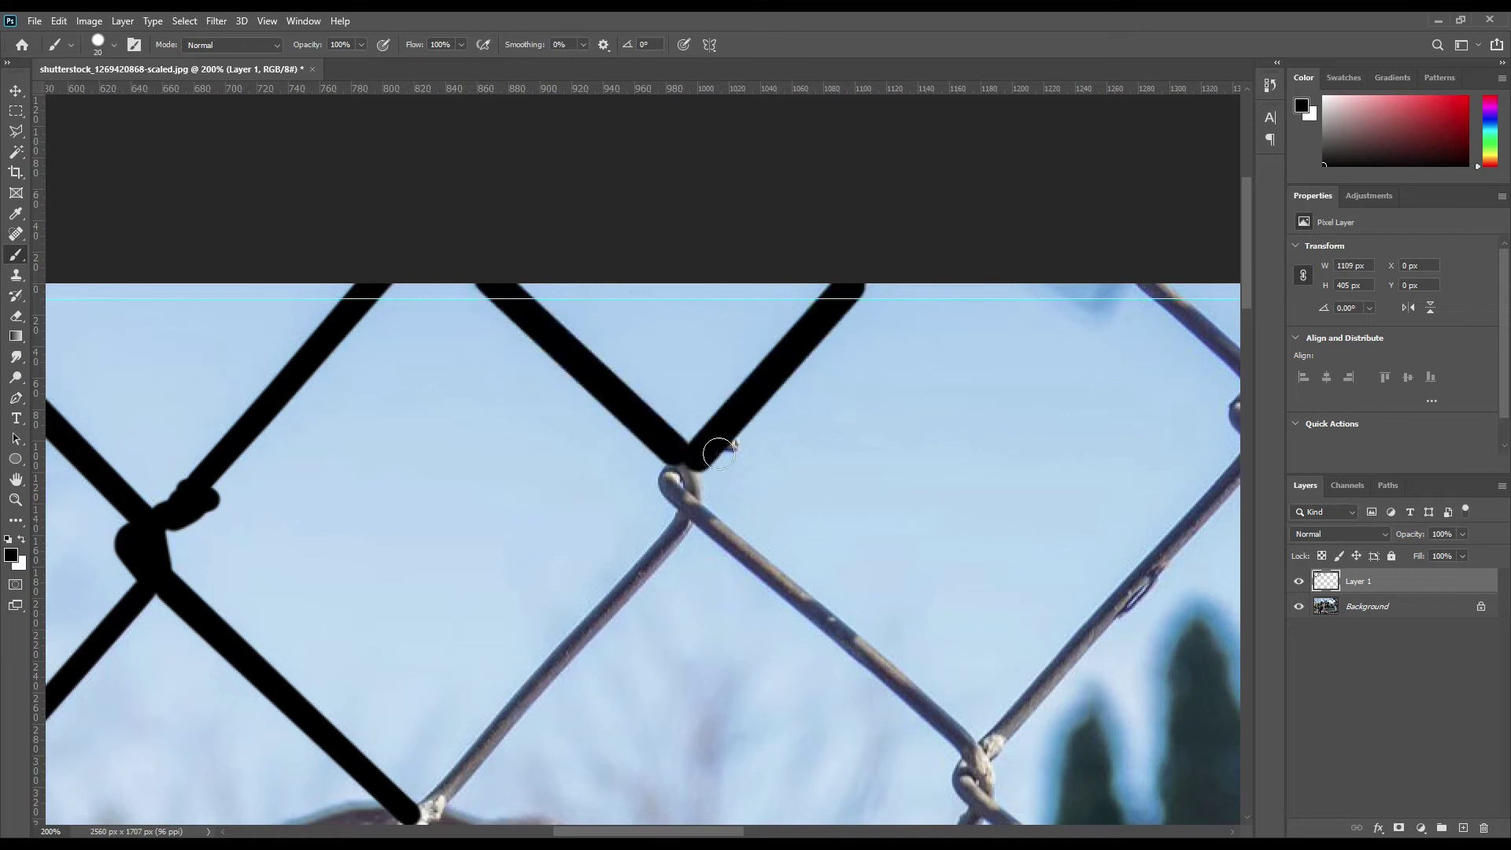
left_click_drag(718, 452, 693, 511)
Cover the two wires descending from the V's knot toward the knots on either side of the dog's head.
left_click(707, 522)
left_click(963, 743, "shift")
left_click(678, 520)
left_click(442, 793, "shift")
Paint over the knot on top of the dog's head, the wire and knot beside its face, and the wire to its nose.
mouse_move(589, 738)
left_mouse_down()
mouse_move(821, 410)
mouse_move(894, 217)
left_mouse_up()
left_click_drag(724, 287, 718, 365)
left_click(485, 631, "shift")
left_click_drag(482, 634, 473, 651)
left_click_drag(621, 721, 498, 403)
left_click(618, 624, "shift")
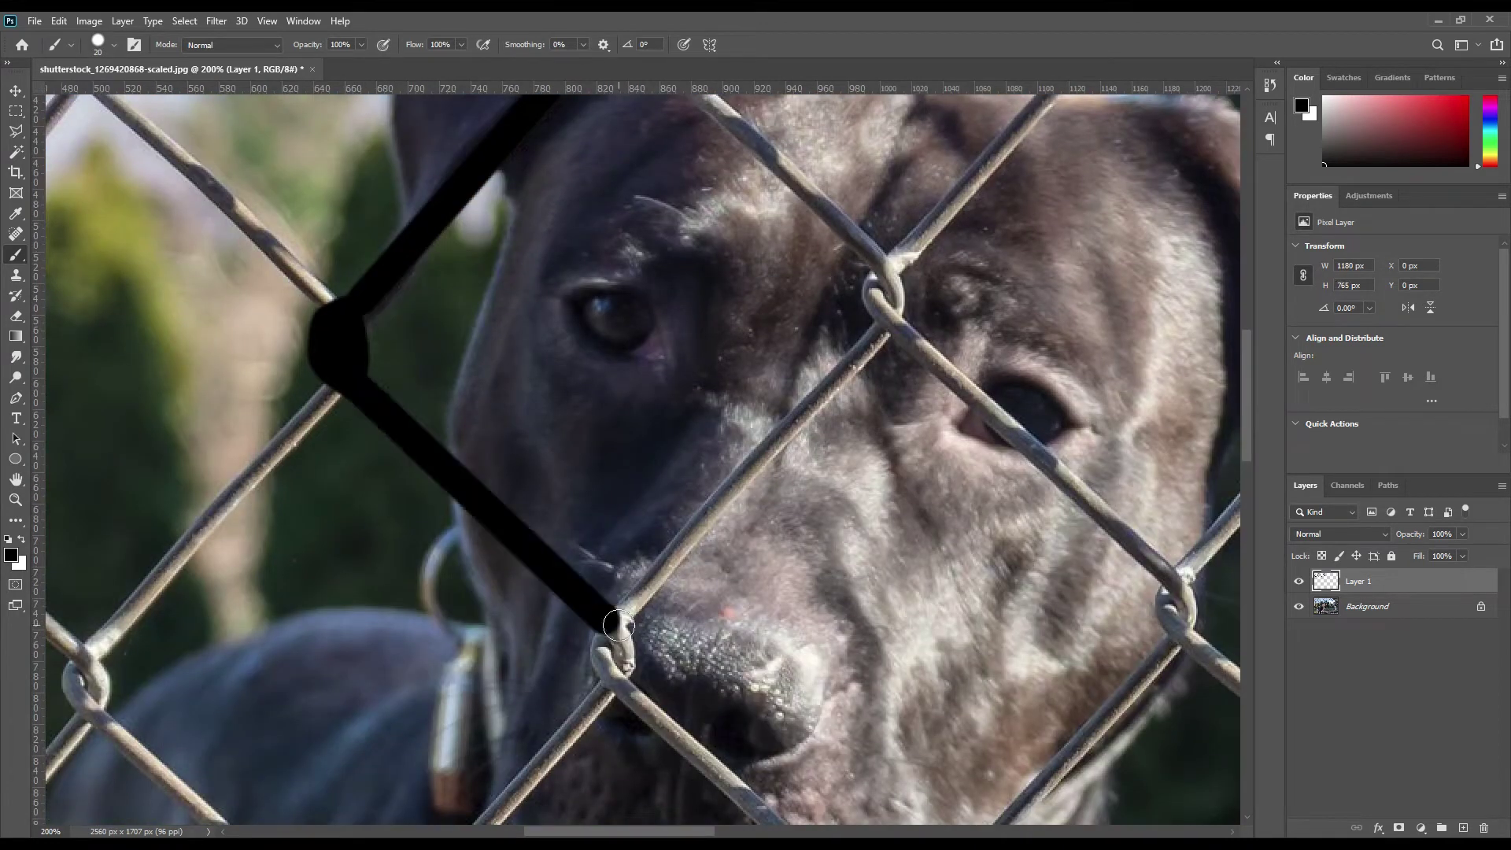
Cover the wire running from the dog's nose up to the knot between its eyes.
left_click(765, 455, "shift")
left_click(887, 325, "shift")
left_click(898, 258, "shift")
Paint over the two wires rising from the knot between the dog's eyes across its forehead.
left_click_drag(1018, 214, 843, 499)
left_click(724, 543)
left_click(890, 361, "shift")
left_click(980, 249, "shift")
left_click(703, 545)
left_click(577, 423, "shift")
left_click(450, 319, "shift")
Cover the knot between the dog's eyes, the wire crossing its right-hand eye, and the knot at that wire's lower end.
left_click_drag(705, 555, 673, 249)
left_click_drag(673, 251, 689, 307)
left_click(959, 551, "shift")
left_click_drag(960, 567, 971, 556)
Paint over the wire rising from the knot beside the dog's cheek to the knot on its right-hand ear.
left_click_drag(1014, 439, 620, 585)
left_click(589, 700)
left_click(854, 412, "shift")
Cover the wire between the ear knot and the knot above the dog's head, including both knots.
left_click_drag(854, 412, 784, 658)
left_click(499, 354)
left_click(770, 589, "shift")
mouse_move(771, 588)
left_mouse_down()
mouse_move(502, 343)
mouse_move(511, 289)
left_mouse_up()
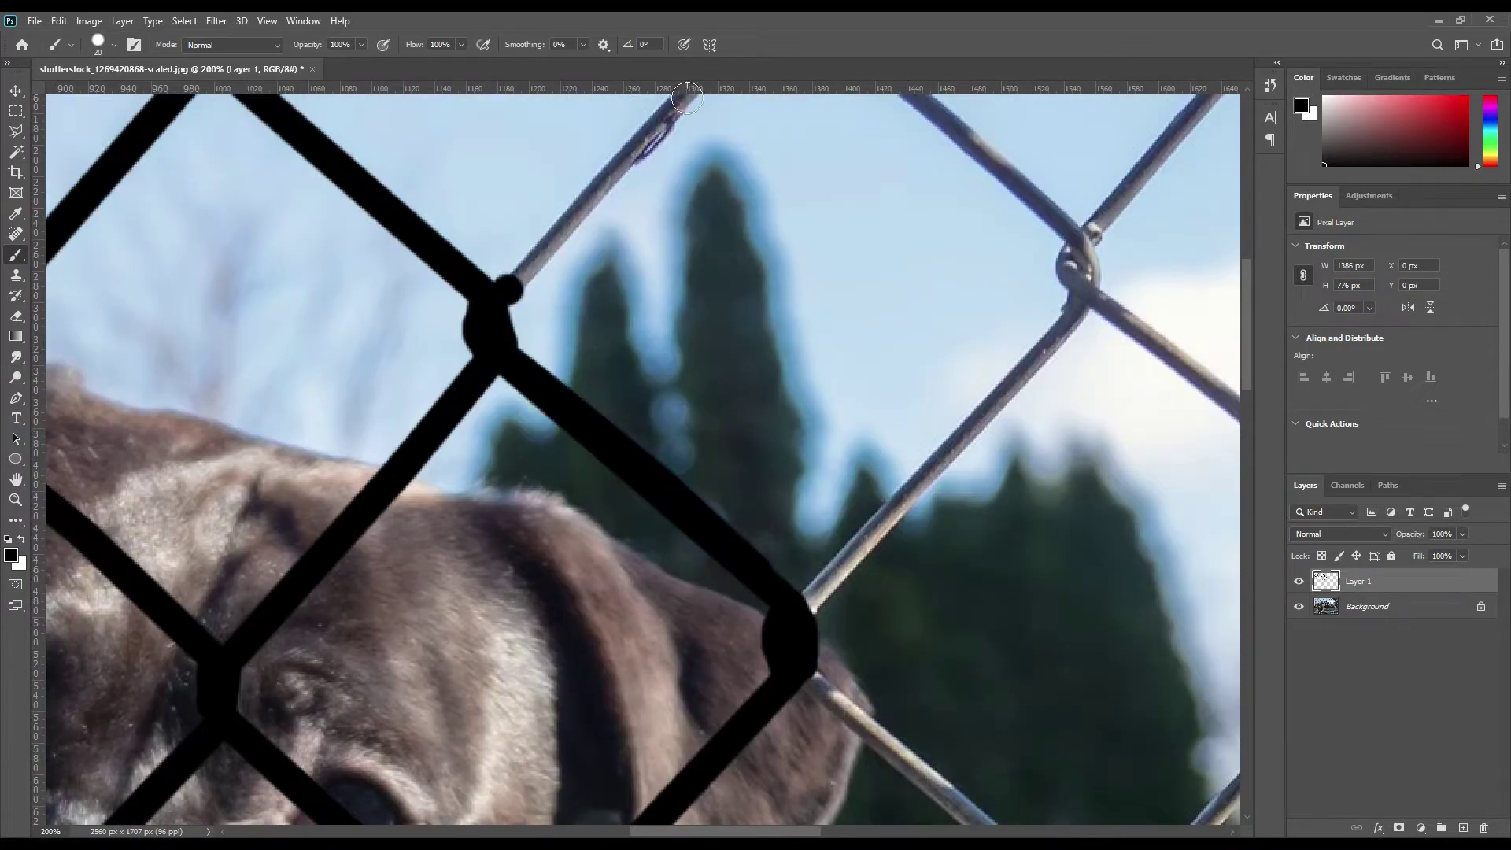
Paint over the wire rising from the knot above the dog's head, past the tall evergreens, to the next upper knot.
left_click(685, 98, "shift")
left_click_drag(685, 98, 613, 439)
left_click(706, 323, "shift")
Cover the knot above the tall evergreens and the two wires running from it to the image's top edge.
left_click_drag(705, 324, 693, 268)
left_click(595, 175, "shift")
left_click(722, 277)
left_click(805, 174, "shift")
Paint the wire descending rightward to the next sky knot, that knot, and the wire from it back down toward the dog's ear.
left_click(723, 341)
left_click(1004, 584, "shift")
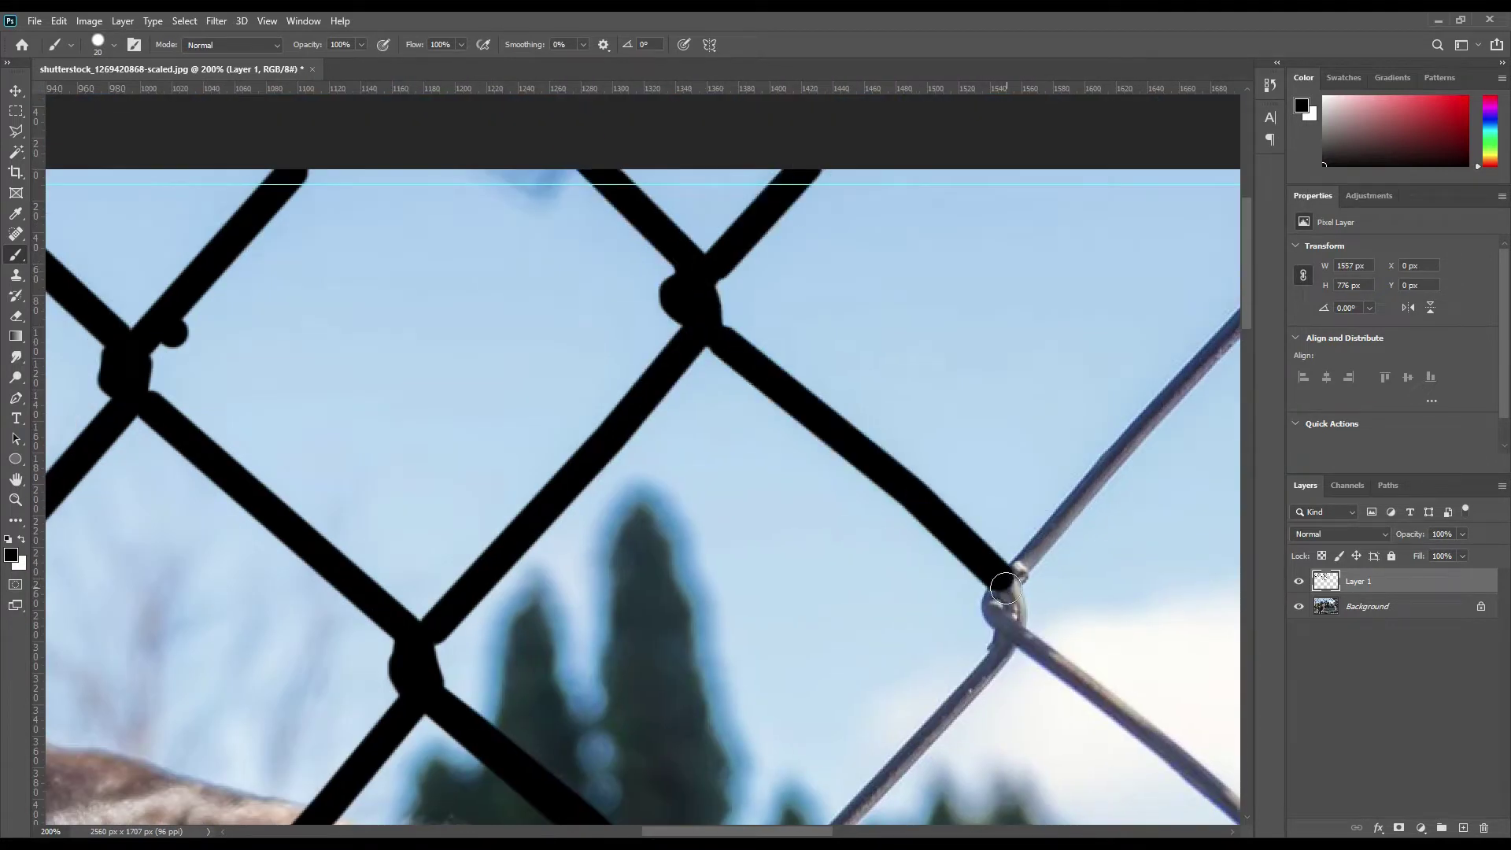
left_click_drag(1005, 583, 1004, 640)
left_click_drag(1000, 665, 976, 335)
left_click(709, 603, "shift")
Cover the wire descending rightward from the ear knot and the wire rising from its lower end to the knot by the cloud.
left_click_drag(941, 725, 716, 462)
left_click(494, 423)
left_click(774, 666, "shift")
left_click(798, 657)
left_click(1081, 354, "shift")
left_click_drag(1081, 354, 1075, 313)
Paint over the wire connecting the knot by the cloud to the sky knot above and left of it.
left_click_drag(919, 524, 801, 797)
left_click(959, 562)
left_click(811, 427, "shift")
left_click(658, 308, "shift")
left_click_drag(658, 308, 629, 272)
Cover the wire rising from the sky knot to the next top-edge knot, including that knot and its short ends.
left_click(530, 636)
mouse_move(827, 307)
left_mouse_down()
mouse_move(800, 284)
mouse_move(865, 228)
mouse_move(803, 236)
left_mouse_up()
left_click(813, 315, "shift")
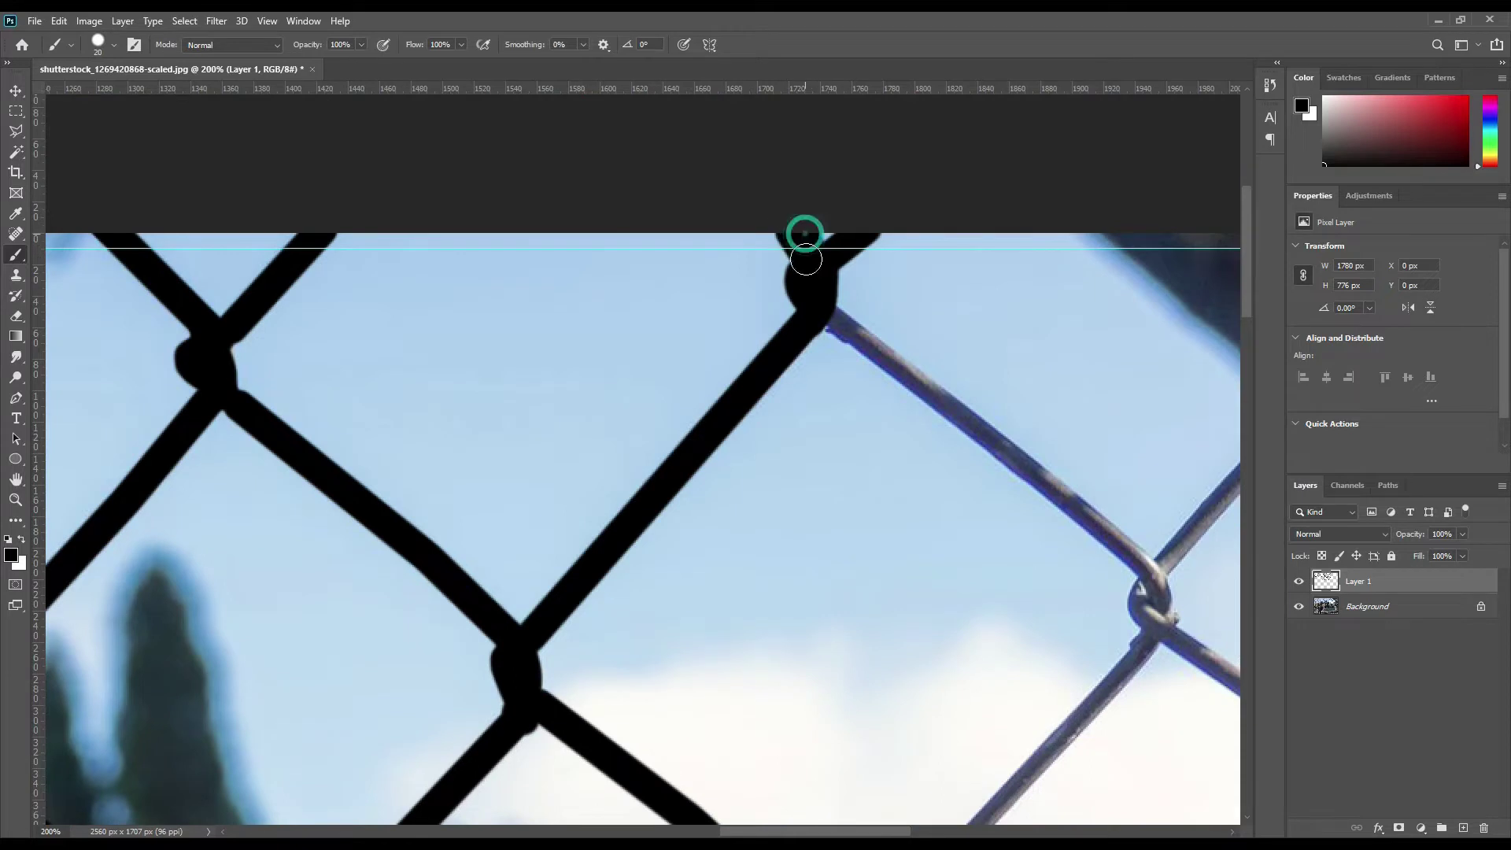
Paint over the wire descending rightward from the top-edge knot and the wire running back down to the cloud knot.
left_click_drag(873, 310, 577, 218)
left_click(533, 215)
left_click(846, 467, "shift")
mouse_move(846, 468)
left_mouse_down()
mouse_move(853, 523)
mouse_move(931, 351)
left_mouse_up()
left_click(634, 679, "shift")
Cover the wire descending rightward from the cloud knot and the wire rising to the knot in front of the brick house.
left_click_drag(634, 678, 520, 271)
left_click(526, 344)
left_click(834, 599, "shift")
mouse_move(834, 600)
left_mouse_down()
mouse_move(859, 651)
mouse_move(856, 600)
left_mouse_up()
left_click(984, 459, "shift")
left_click(1164, 287, "shift")
mouse_move(1164, 287)
left_mouse_down()
mouse_move(1151, 253)
mouse_move(1176, 276)
left_mouse_up()
Paint over the wire linking the brick-house knot to the sky knot above and left of it.
left_click_drag(1169, 270, 873, 682)
left_click(864, 626)
left_click(738, 510, "shift")
left_click(547, 374, "shift")
Cover the wire rising from the brick-house knot to the knot on the tree trunk, including the trunk knot.
left_click_drag(1026, 465, 777, 593)
left_click(638, 745)
left_click(788, 593, "shift")
left_click(945, 418, "shift")
left_click_drag(945, 417, 941, 362)
Paint over the two wires rising from the tree-trunk knot to the image's top edge and its upper-right corner.
left_click_drag(909, 351, 872, 746)
left_click(578, 333, "shift")
left_click(928, 591)
left_click(1188, 324, "shift")
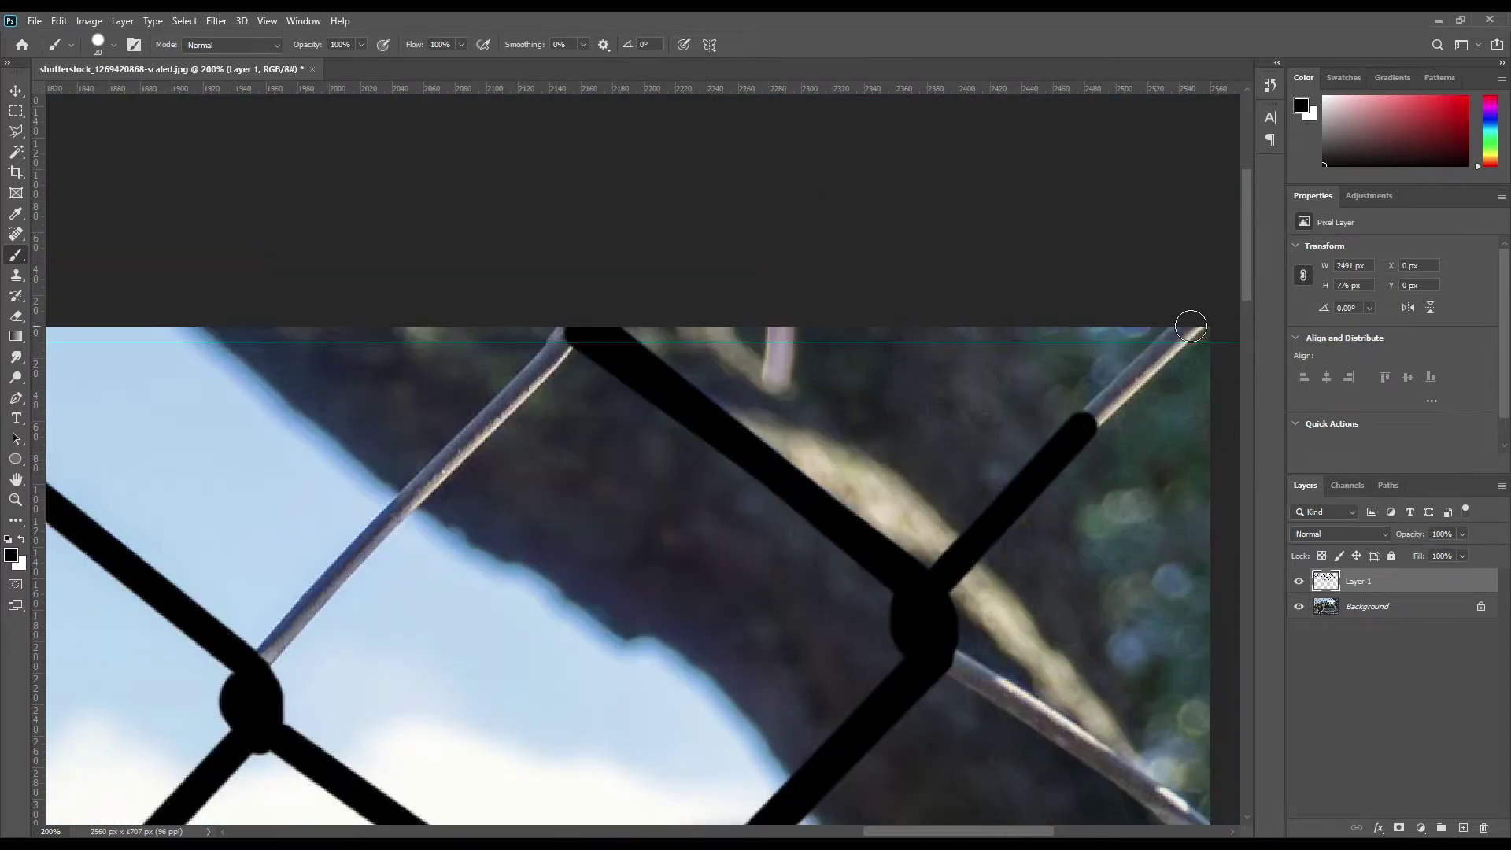
Cover the wire from the top edge down to the sky knot and the wire from the tree-trunk knot to the right edge.
left_click(555, 346)
left_click(261, 658, "shift")
left_click_drag(950, 672, 762, 361)
left_click(763, 361)
left_click(1032, 536, "shift")
left_click_drag(715, 654, 800, 311)
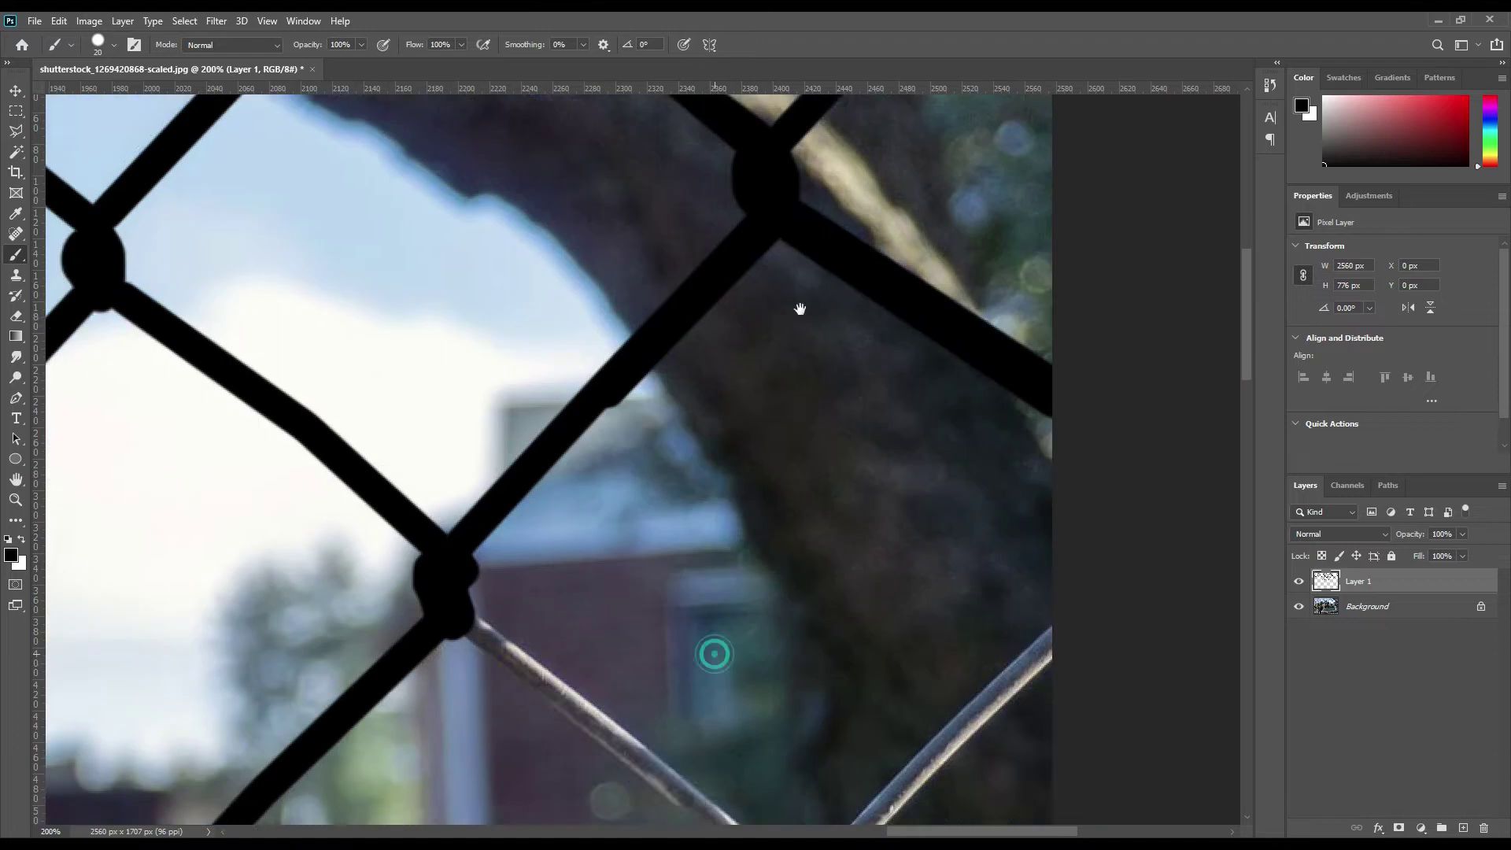
Paint over the wires from the brick-house knot down to the lower tree-trunk knot and from there up toward the right edge.
left_click(534, 404)
left_click(856, 658, "shift")
left_click(516, 377, "shift")
left_click(875, 665, "shift")
left_click(1125, 385, "shift")
Cover the lower tree-trunk knot and the wires running from it up and down to the image's right edge.
key("ctrl+minus")
left_click(759, 567)
left_click(875, 447, "shift")
mouse_move(755, 572)
left_mouse_down()
mouse_move(883, 692)
mouse_move(745, 564)
left_mouse_up()
left_click(882, 692, "shift")
Cover the wires from the lower tree-trunk knot down to the knot above the stone bench and back up to the fireplace knot.
left_click(749, 594)
left_click(592, 759, "shift")
left_click(503, 681, "shift")
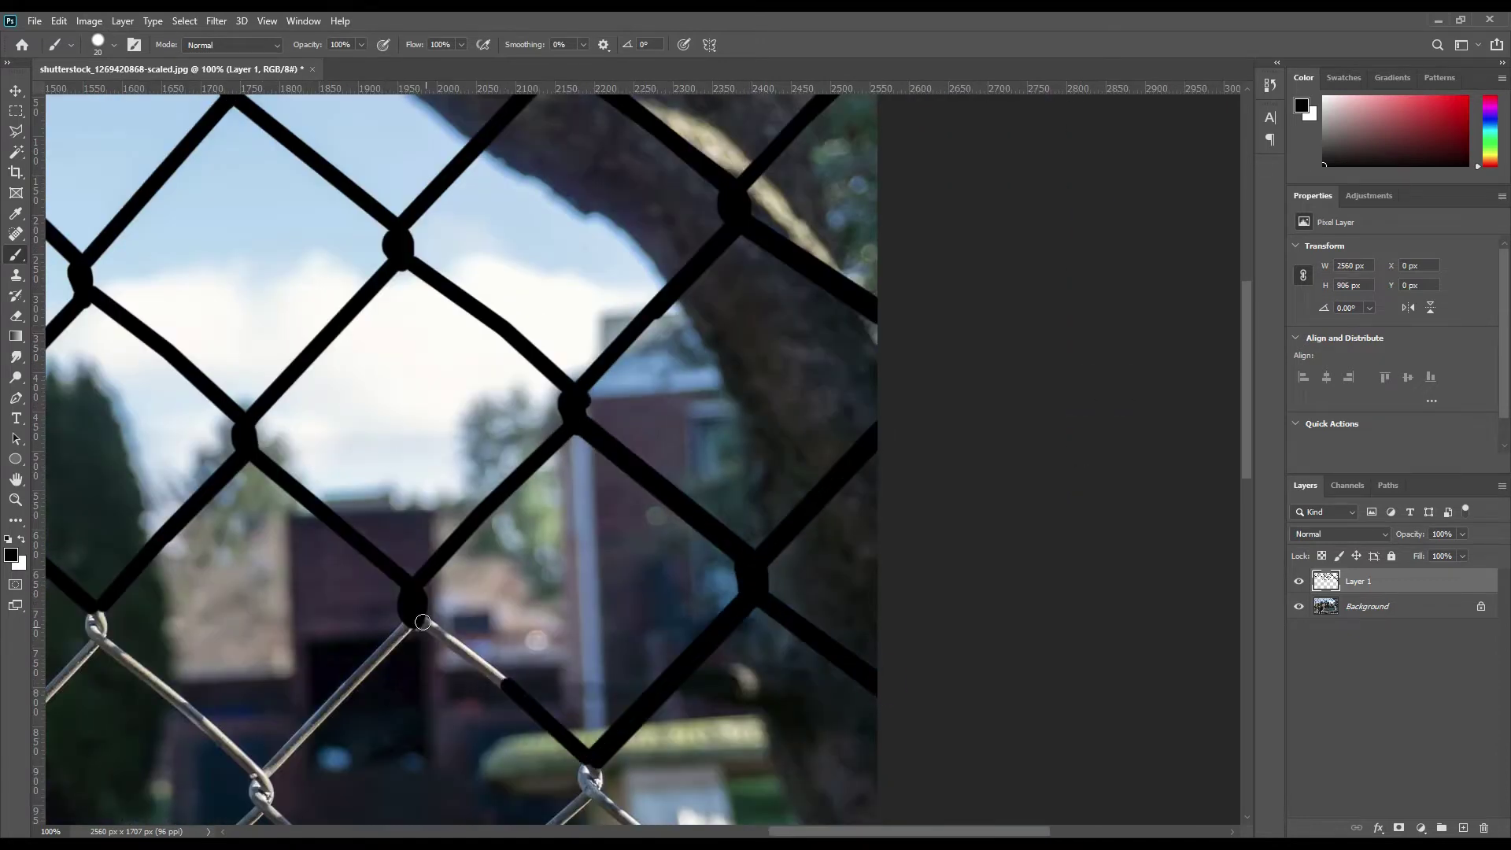
left_click(419, 621, "shift")
Paint over the wires from the fireplace knot down to the knot above the grass and up to the knot on the dark evergreen.
left_click(405, 629)
left_click(265, 778, "shift")
left_click_drag(266, 777, 619, 476)
left_click(460, 330, "shift")
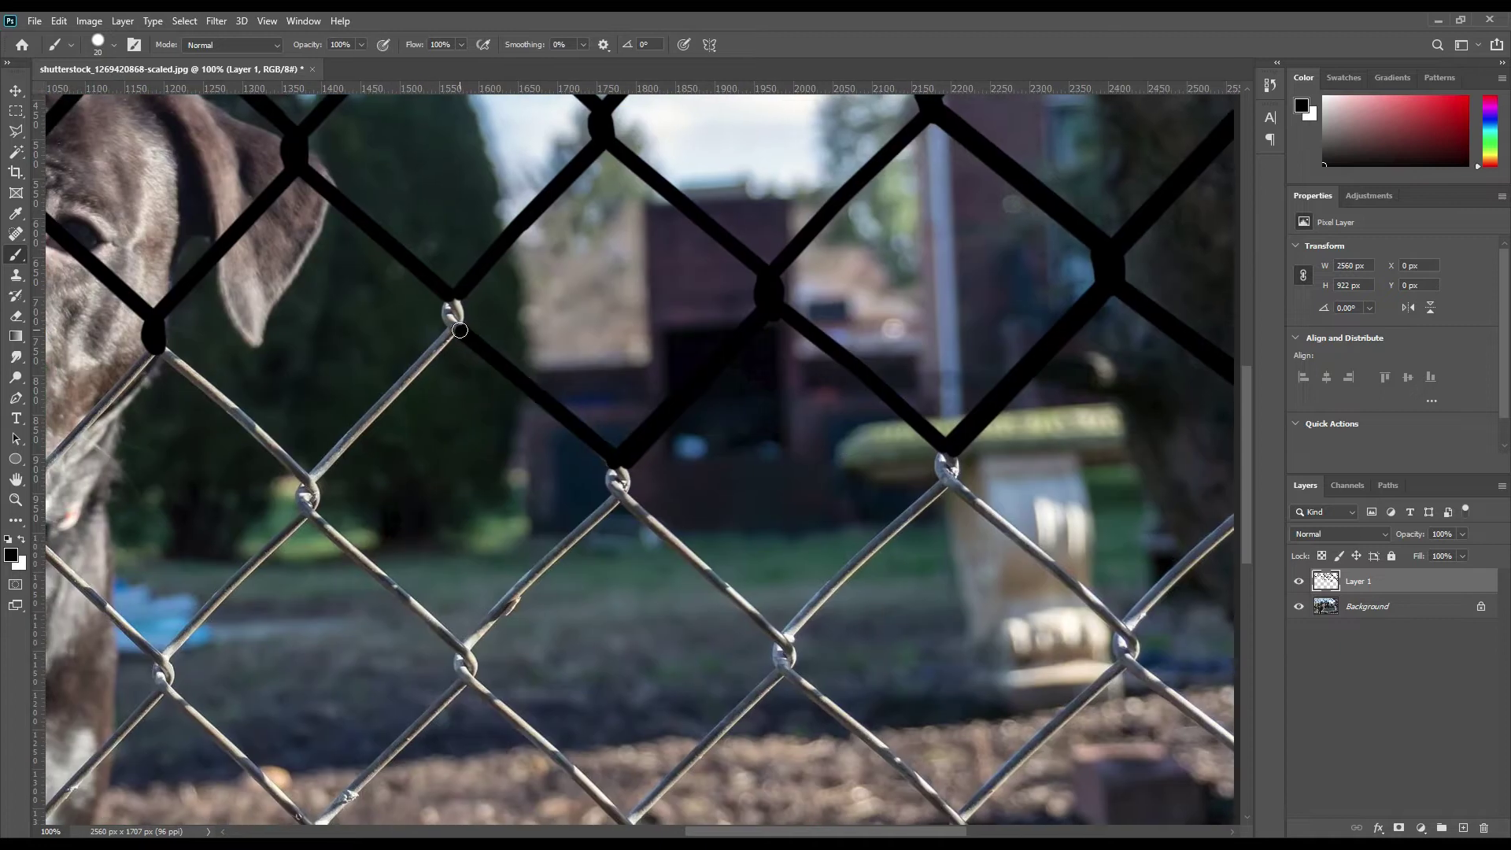
Cover the remaining sides of the diamond between the dark evergreen and the grass, including its side knots.
left_click(314, 480, "shift")
left_click_drag(313, 482, 312, 514)
left_click(464, 647, "shift")
left_click(616, 497, "shift")
left_click_drag(605, 453, 621, 492)
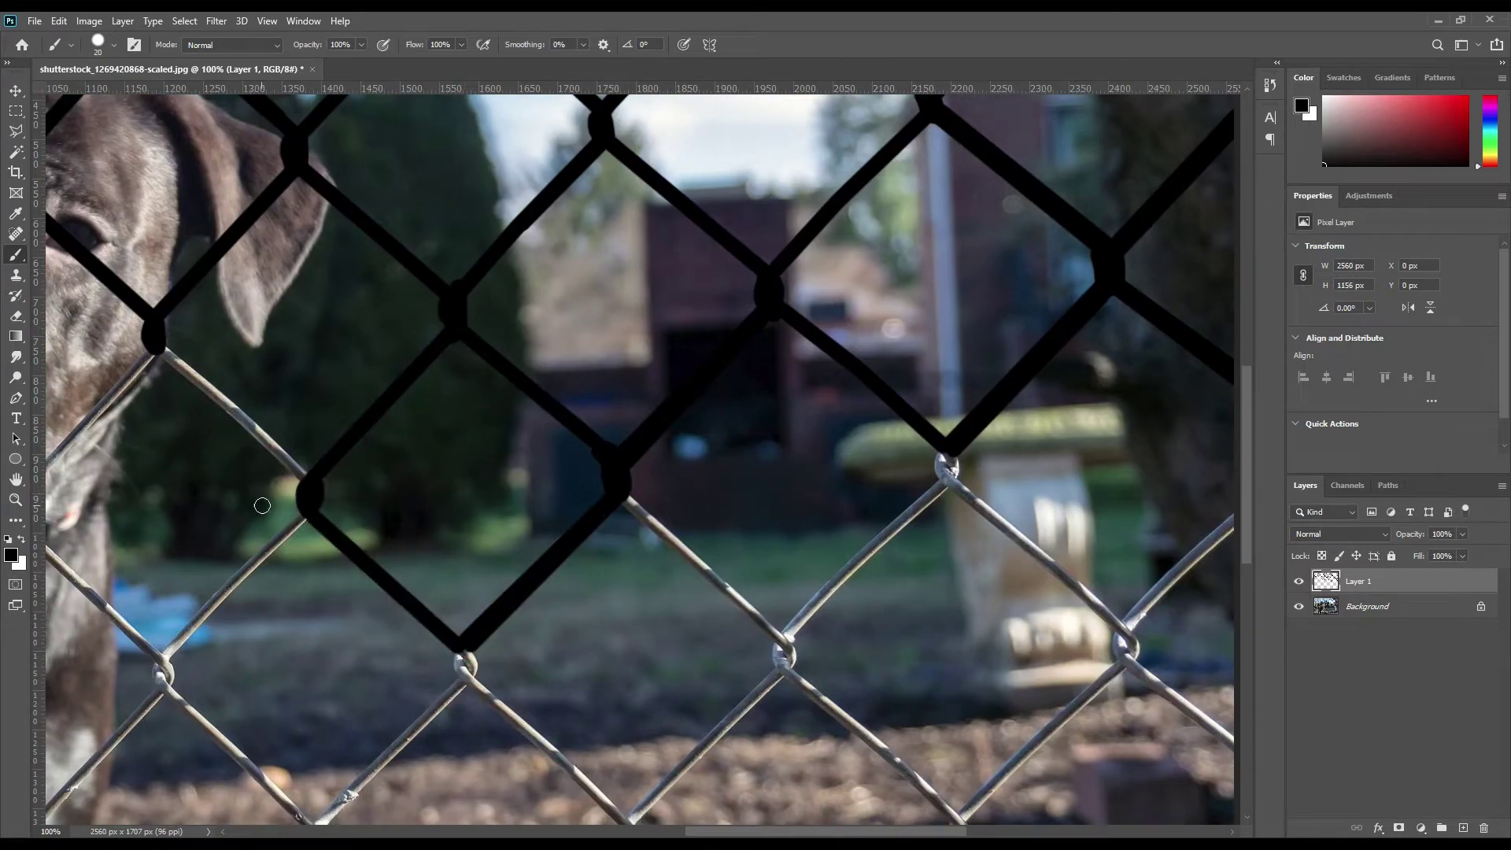
Cover the wires descending from the grass knot to the mulch knots on both sides, and the wires around the mulch knot nearer the dog.
left_click_drag(692, 703, 544, 506)
left_click(322, 485)
left_click(482, 632, "shift")
left_click_drag(321, 486, 314, 491)
left_click(166, 634, "shift")
mouse_move(172, 663)
left_mouse_down()
mouse_move(155, 627)
mouse_move(573, 719)
left_mouse_up()
left_click(325, 806, "shift")
left_click(154, 627, "shift")
Paint over the knot beside the dog's chest near the blue object, with its wires to the mulch knot and the evergreen knot.
left_click(432, 578)
left_click(581, 722, "shift")
left_click(423, 553, "shift")
left_click_drag(430, 582, 435, 544)
left_click(575, 394, "shift")
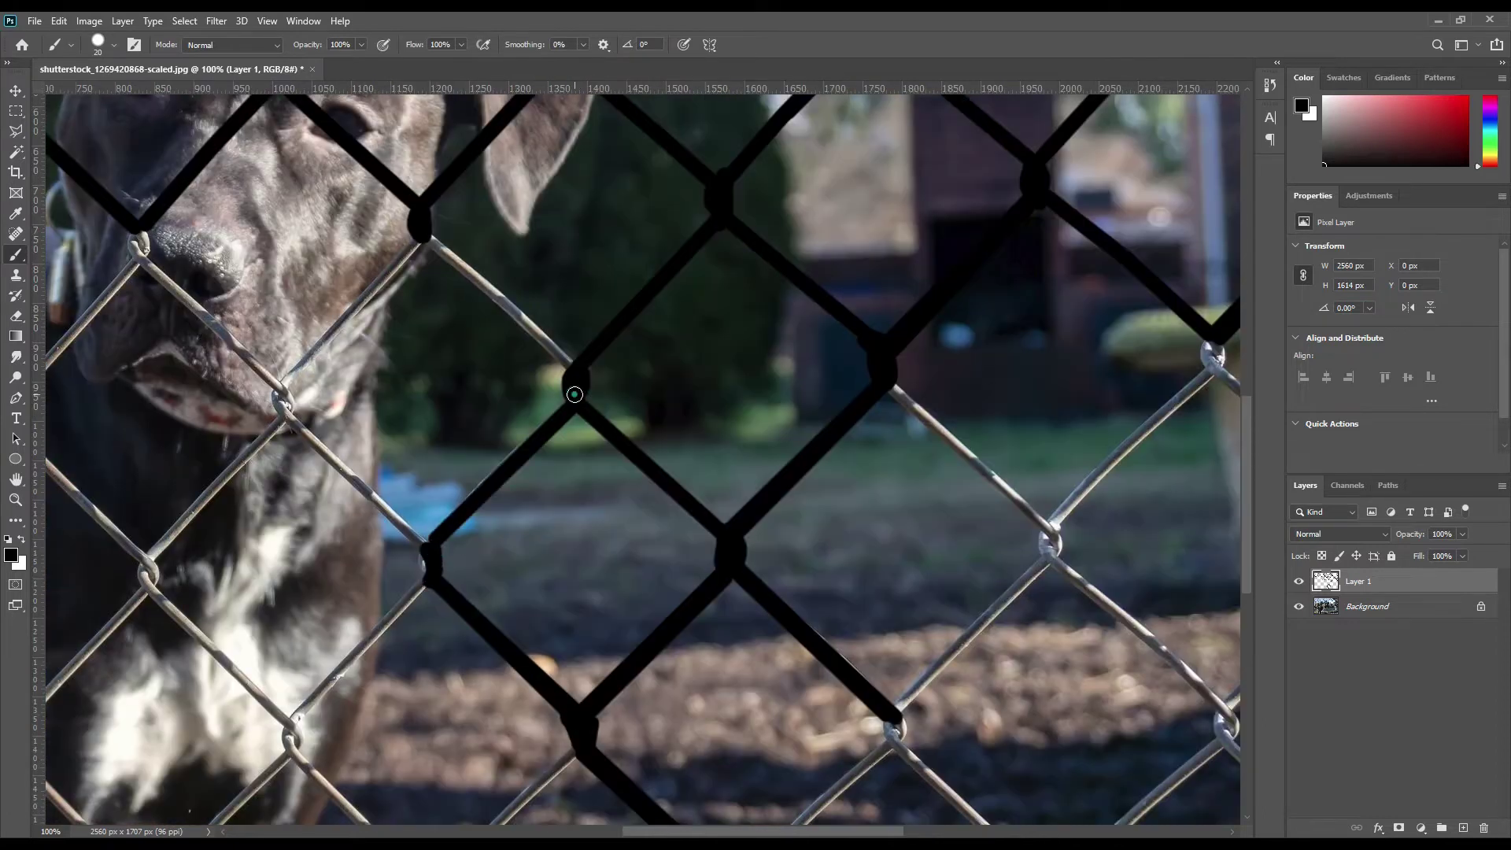
Cover the wires from the evergreen knot to the dog's cheek and from the jaw knot up to the cheek and nose knots.
left_click(575, 370)
left_click(431, 237, "shift")
left_click_drag(283, 419, 287, 382)
left_click(419, 243, "shift")
left_click(273, 381)
left_click(143, 260, "shift")
mouse_move(139, 237)
left_mouse_down()
mouse_move(137, 265)
mouse_move(438, 229)
left_mouse_up()
Paint over the wires from the nose knot through the shoulder knot to the chest knot, plus the V of wires across the lower chest.
left_click(325, 360, "shift")
left_click(319, 401)
left_click(445, 523, "shift")
mouse_move(454, 517)
left_mouse_down()
mouse_move(485, 479)
mouse_move(729, 508)
mouse_move(722, 549)
left_mouse_up()
left_click(592, 686, "shift")
left_click(449, 531, "shift")
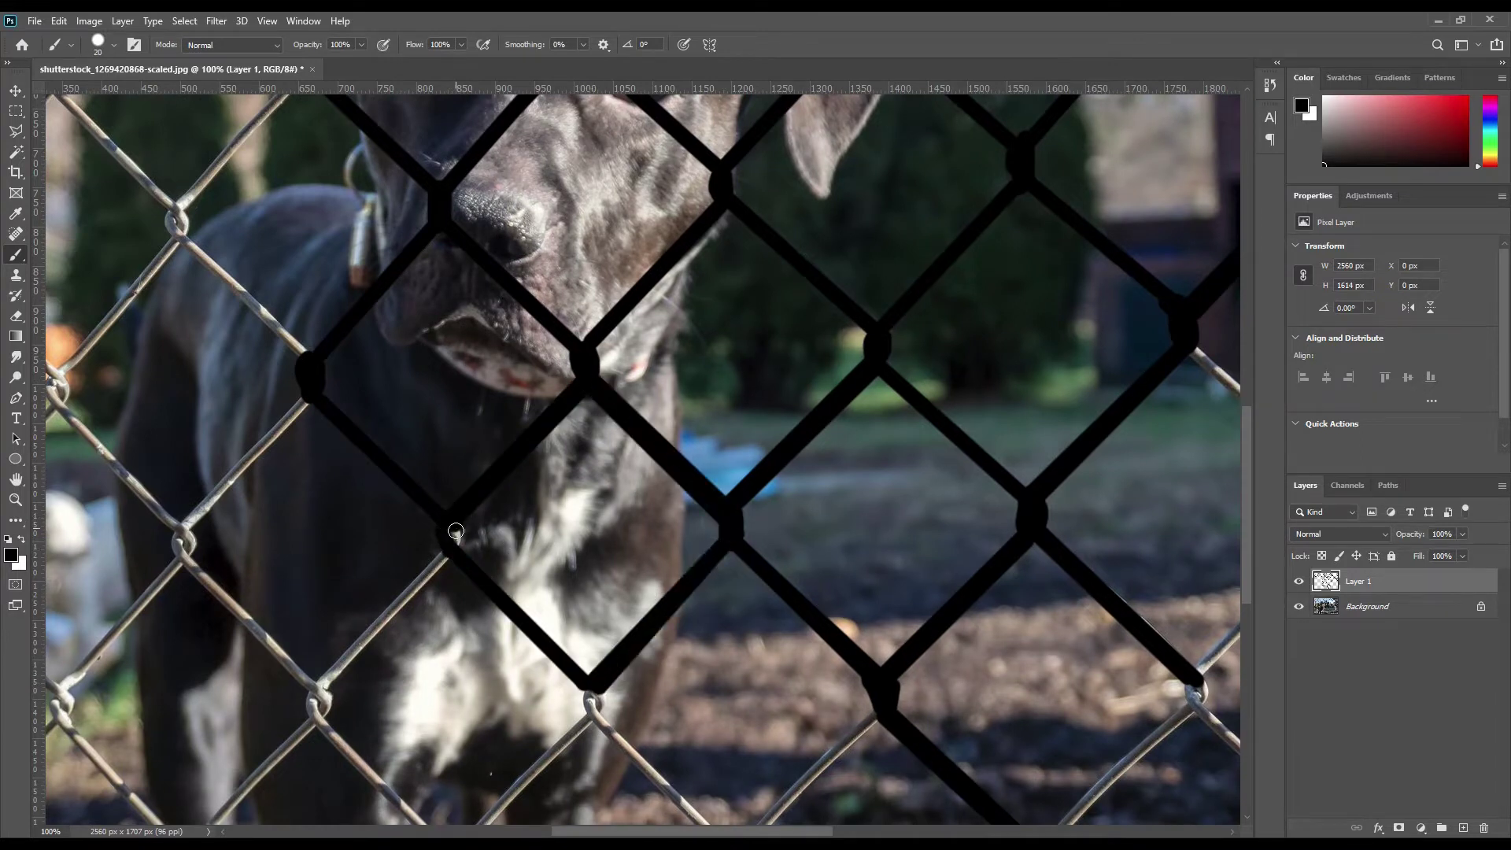
Cover the diamond of wires across the dog's flank and the wire from its hindquarters up to the knot behind the dog.
left_click(314, 681, "shift")
left_click(179, 551, "shift")
left_click(308, 400, "shift")
left_click(171, 520)
left_click(61, 404, "shift")
Paint over the wire from the dog's shoulder knot up to the knot on its back.
left_click_drag(146, 390, 383, 613)
left_click(540, 573)
left_click(422, 464, "shift")
mouse_move(409, 457)
left_mouse_down()
mouse_move(419, 425)
mouse_move(743, 577)
left_mouse_up()
left_click(542, 283, "shift")
Cover the diamond of wires above the dog's back, between the two evergreens, including its knots.
left_click(705, 612)
left_click(590, 484, "shift")
left_click_drag(584, 486, 600, 461)
left_click(712, 319, "shift")
left_click(838, 439, "shift")
left_click_drag(707, 322, 702, 299)
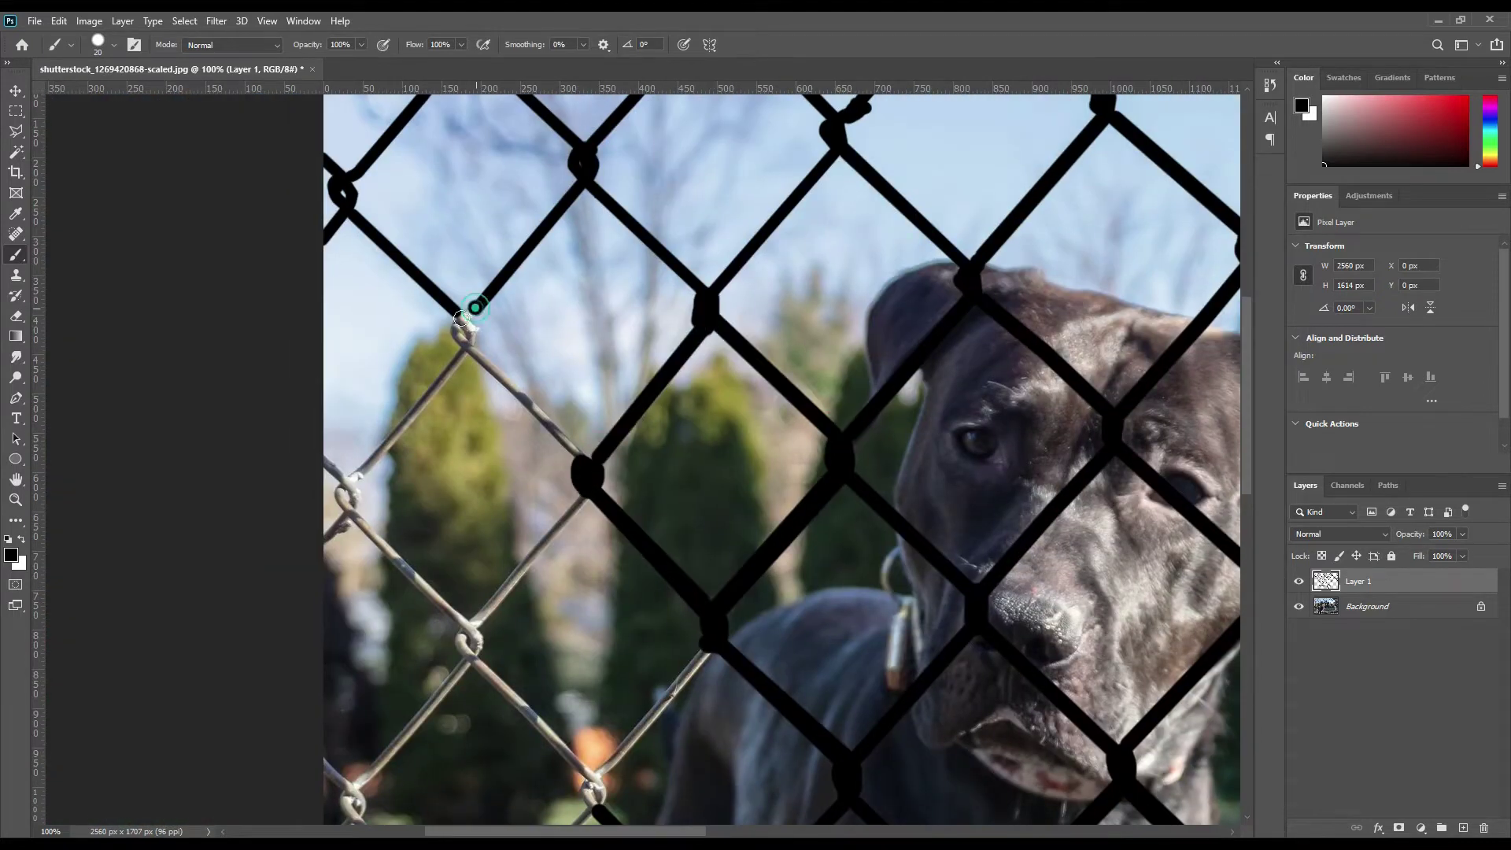
Paint over the diamond of wires and knots surrounding the leftmost evergreen.
left_click_drag(474, 308, 466, 346)
left_click(585, 462, "shift")
left_click(465, 355)
left_click(349, 484, "shift")
left_click_drag(329, 455, 348, 485)
left_click(468, 625, "shift")
left_click_drag(469, 628, 475, 654)
left_click(587, 487, "shift")
Cover the V of wires below the leftmost evergreens, from the dog's back to the orange-spot knot and up to the evergreen's lower knot.
left_click(707, 654)
left_click(590, 782, "shift")
left_click(471, 660, "shift")
left_click_drag(593, 772, 591, 805)
Cover the wires surrounding the small white dog, from the orange-spot knot to the knot below it and up to the black dog's hind leg.
left_click_drag(575, 823, 681, 430)
left_click(576, 548, "shift")
left_click(704, 695, "shift")
left_click(822, 570)
left_click(704, 696, "shift")
Paint over the wires linking the knot beside the small white dog, the leftmost grass knot and the evergreen's lower knot.
left_click(570, 554, "shift")
left_click(462, 418, "shift")
left_click(573, 268, "shift")
left_click(467, 405, "shift")
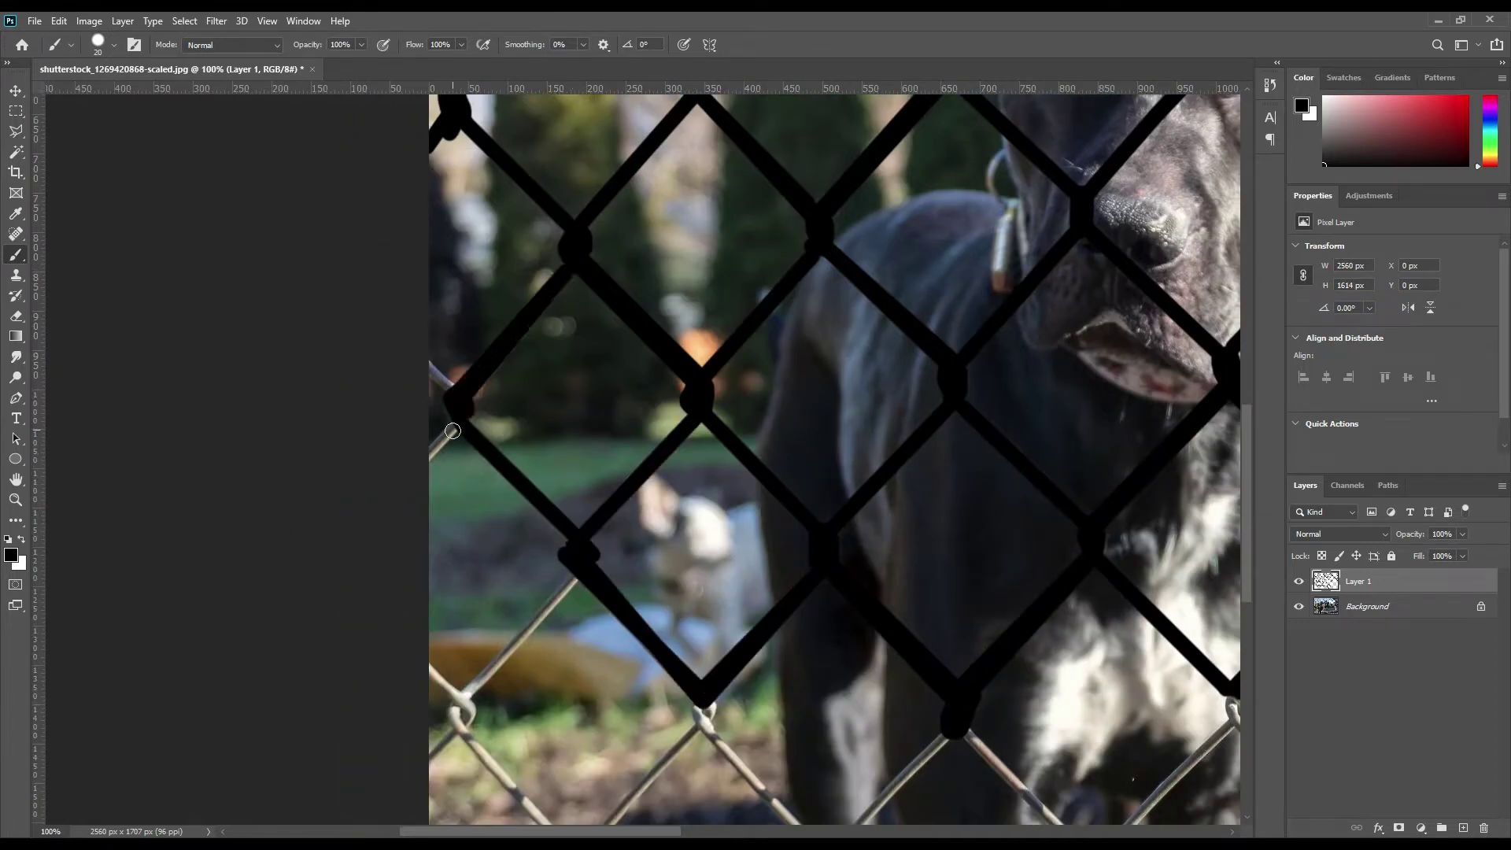
Cover the two short wires from the leftmost grass knot to the image's left edge.
left_click(432, 455, "shift")
left_click(462, 408, "shift")
left_click(422, 355, "shift")
Paint over the wires around the yellow object's knot, out to the left edge and down to the knot in the lower-left mulch.
left_click(463, 705, "shift")
mouse_move(458, 732)
left_mouse_down()
mouse_move(335, 498)
mouse_move(338, 464)
left_mouse_up()
left_click(461, 619, "shift")
left_click(580, 489, "shift")
left_click(461, 616, "shift")
left_click(346, 475)
left_click(305, 525, "shift")
Cover the zigzag of wires across the black dog's legs up to the knot on its chest, including the knots along it.
left_click(710, 629, "shift")
left_click(710, 632)
left_click(836, 494, "shift")
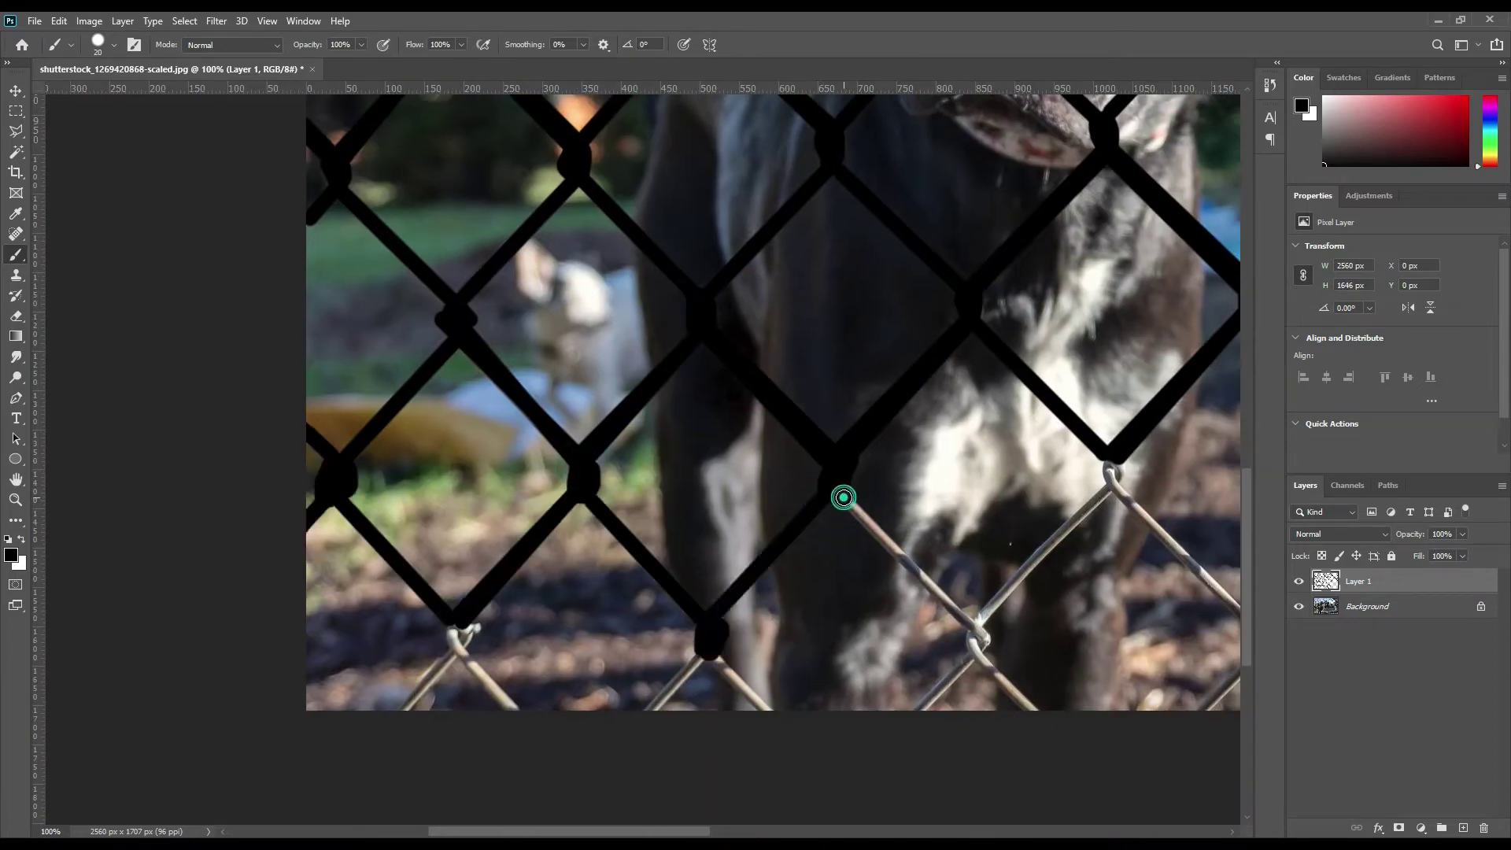
left_click(976, 634, "shift")
left_click(1111, 472, "shift")
left_click(1111, 466)
Cover the lower-left mulch knot and its two wires down to the image's bottom edge.
left_click_drag(659, 820, 669, 567)
left_click(493, 370)
left_click(526, 462, "shift")
left_click(462, 394)
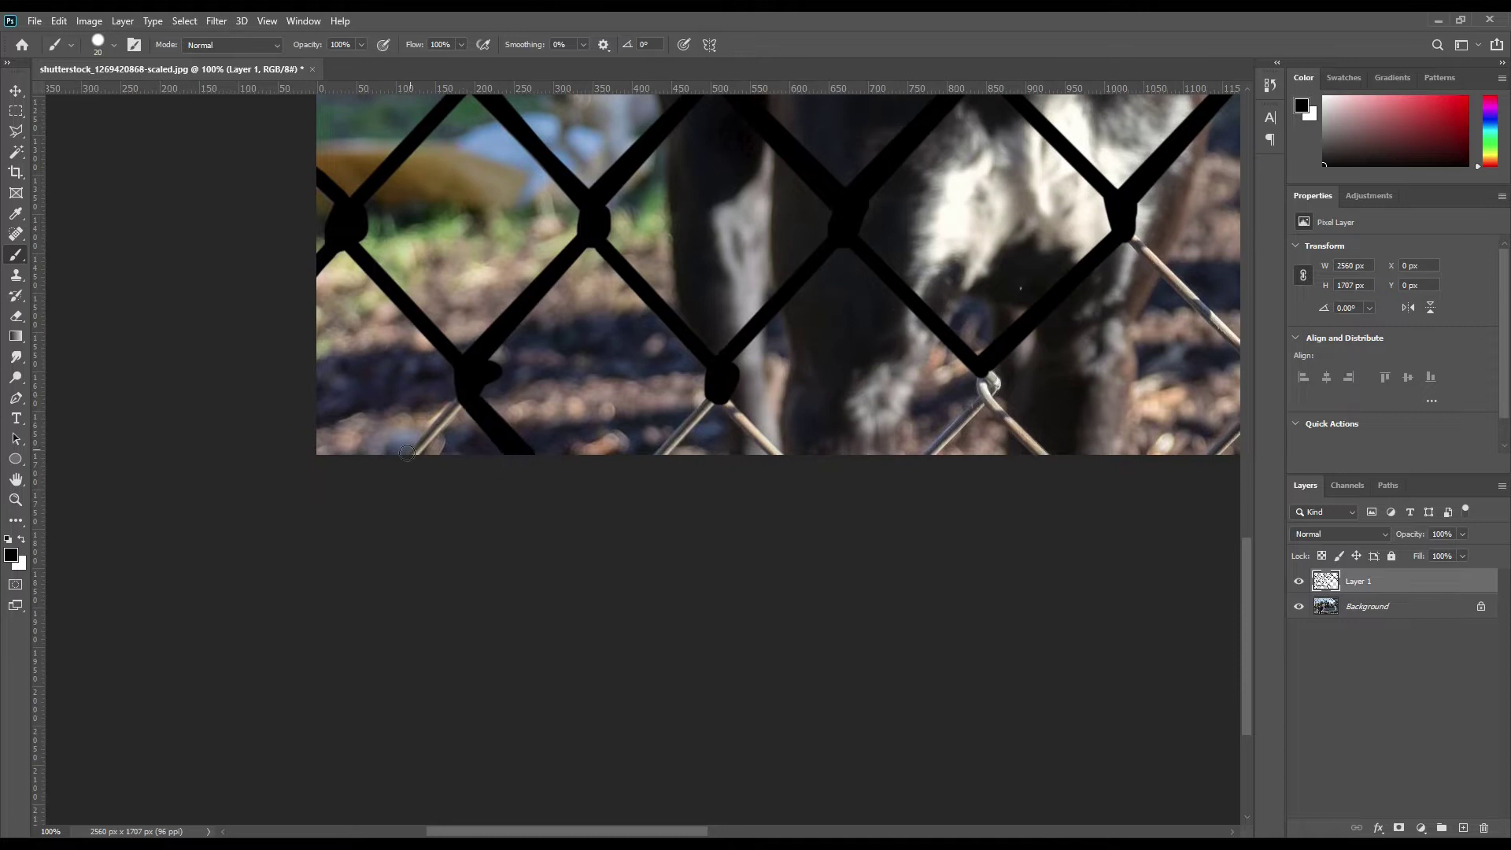
left_click(392, 471, "shift")
Paint over the wires from the two knots at the dog's feet down to the bottom edge.
left_click(657, 455)
left_click(720, 388, "shift")
left_click(779, 455, "shift")
left_click(930, 456)
left_click(993, 384, "shift")
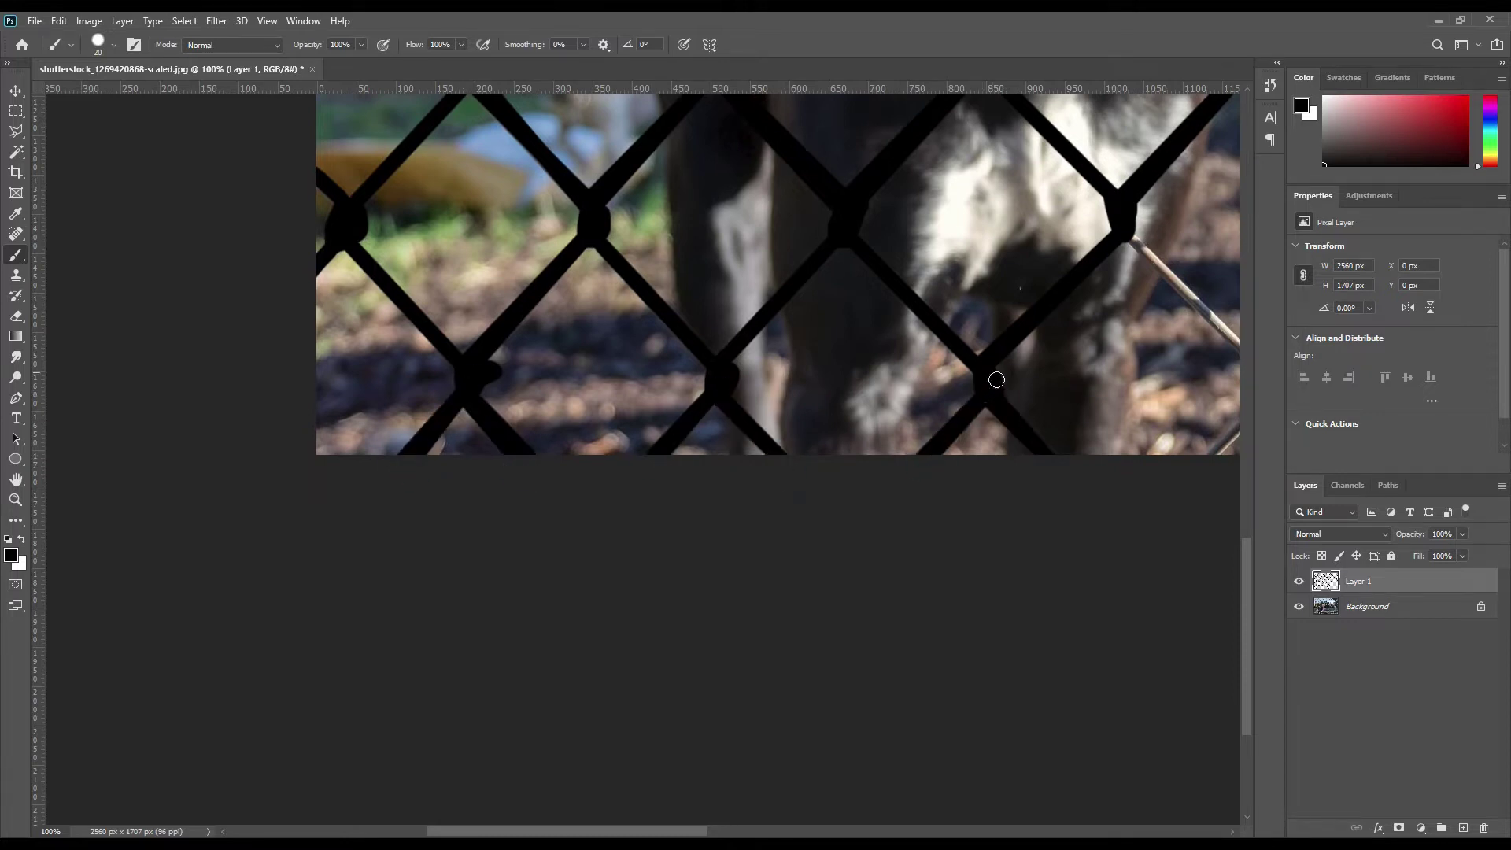
Enlarge the brush to 25 px and cover the wire from the dog's chest knot down through the mulch knot to the bottom edge.
left_click_drag(1170, 252, 692, 382)
key("]")
left_click(658, 373)
left_click(797, 525, "shift")
left_click(866, 584, "shift")
Cover the wire from the bottom mulch knot up to the knot on its right, plus the neighbouring bottom wires and knot.
left_click(797, 513)
left_click(927, 360, "shift")
left_click(787, 534)
left_click(1164, 584, "shift")
left_click_drag(1100, 536, 1096, 494)
Paint over the V of wires from the grass knot down to the central mulch knot and up to the knot left of the bench.
left_click_drag(1224, 370, 675, 620)
left_click(548, 431)
left_click(708, 570, "shift")
left_click(856, 421, "shift")
Cover the wire rising left from the knot beside the bench and the wire from the bench knot down across the bench leg.
left_click(857, 388)
left_click(701, 255, "shift")
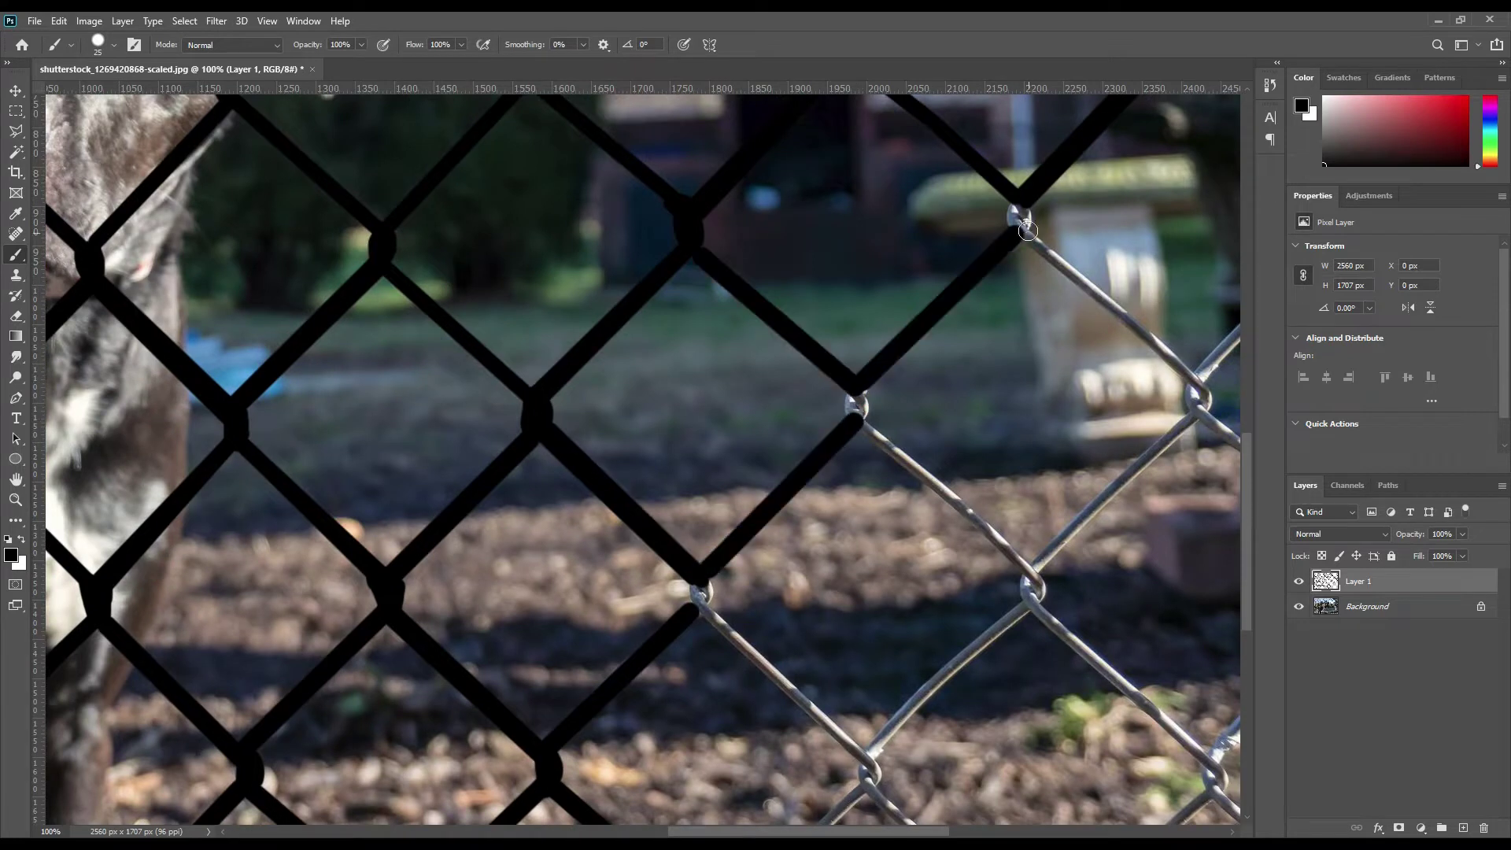
left_click(1201, 389, "shift")
Cover the knot right of the stone bench and its two wires to the image's right edge.
left_click_drag(1201, 389, 655, 596)
left_click(762, 475)
left_click(647, 595, "shift")
left_click(659, 625)
left_click(765, 711, "shift")
Paint over the wire from the knot right of the bench down to the mulch knot, and fill in the bench-top knot.
left_click(650, 619)
left_click(487, 778, "shift")
left_click(473, 422)
Cover the remaining wires and knots in the image's bottom-right corner out to the bottom and right edges.
mouse_move(158, 742)
left_mouse_down()
mouse_move(501, 434)
mouse_move(495, 505)
left_mouse_up()
left_click(662, 671, "shift")
left_click(604, 746, "shift")
left_click(669, 653)
left_click(824, 500, "shift")
mouse_move(733, 740)
left_mouse_down()
mouse_move(669, 683)
mouse_move(816, 510)
mouse_move(1005, 654)
mouse_move(1009, 693)
mouse_move(1083, 743)
left_mouse_up()
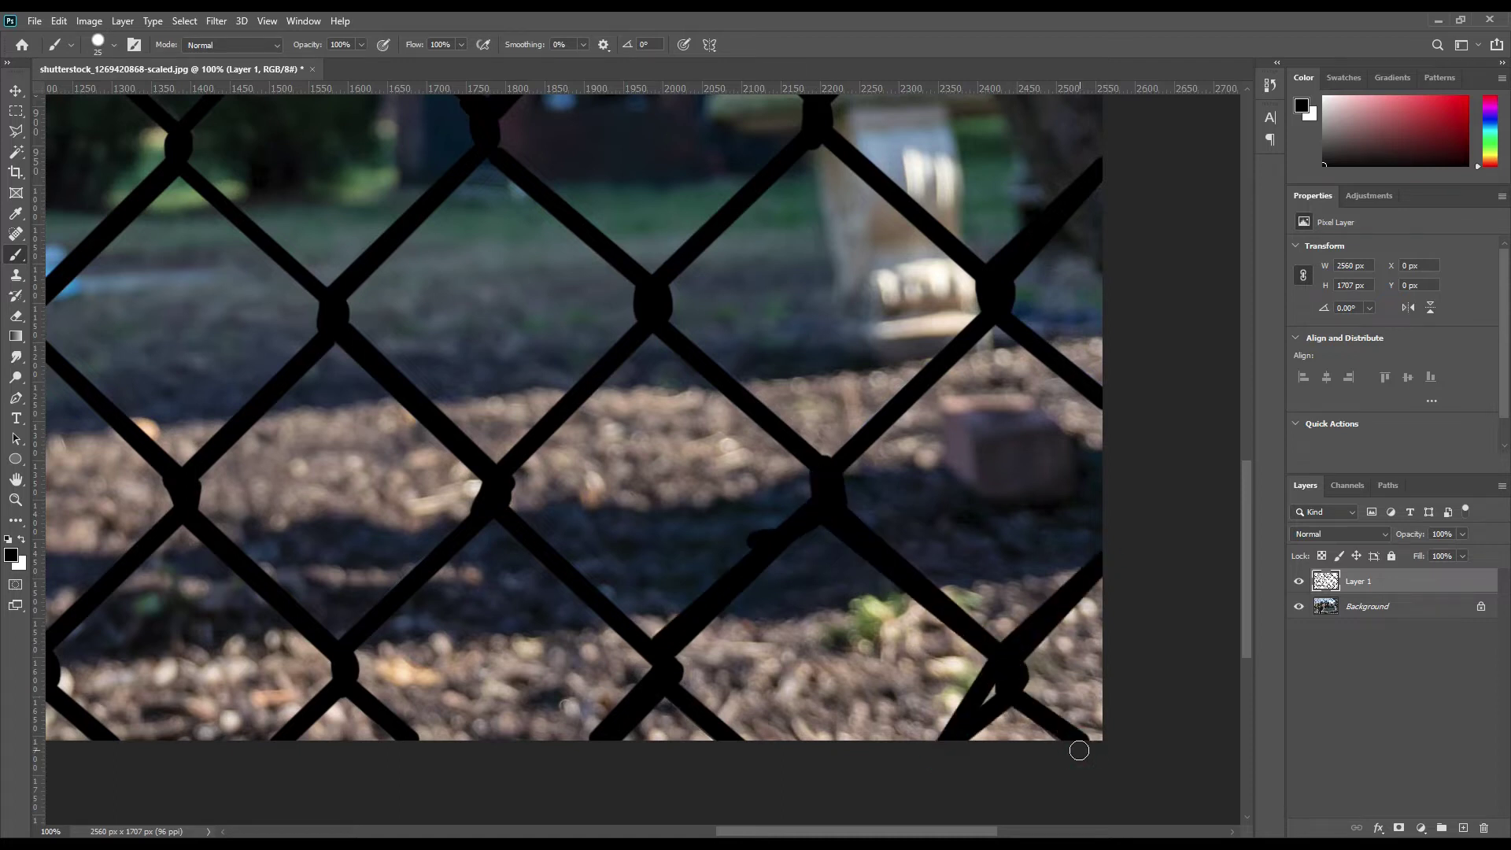
key("ctrl+0")
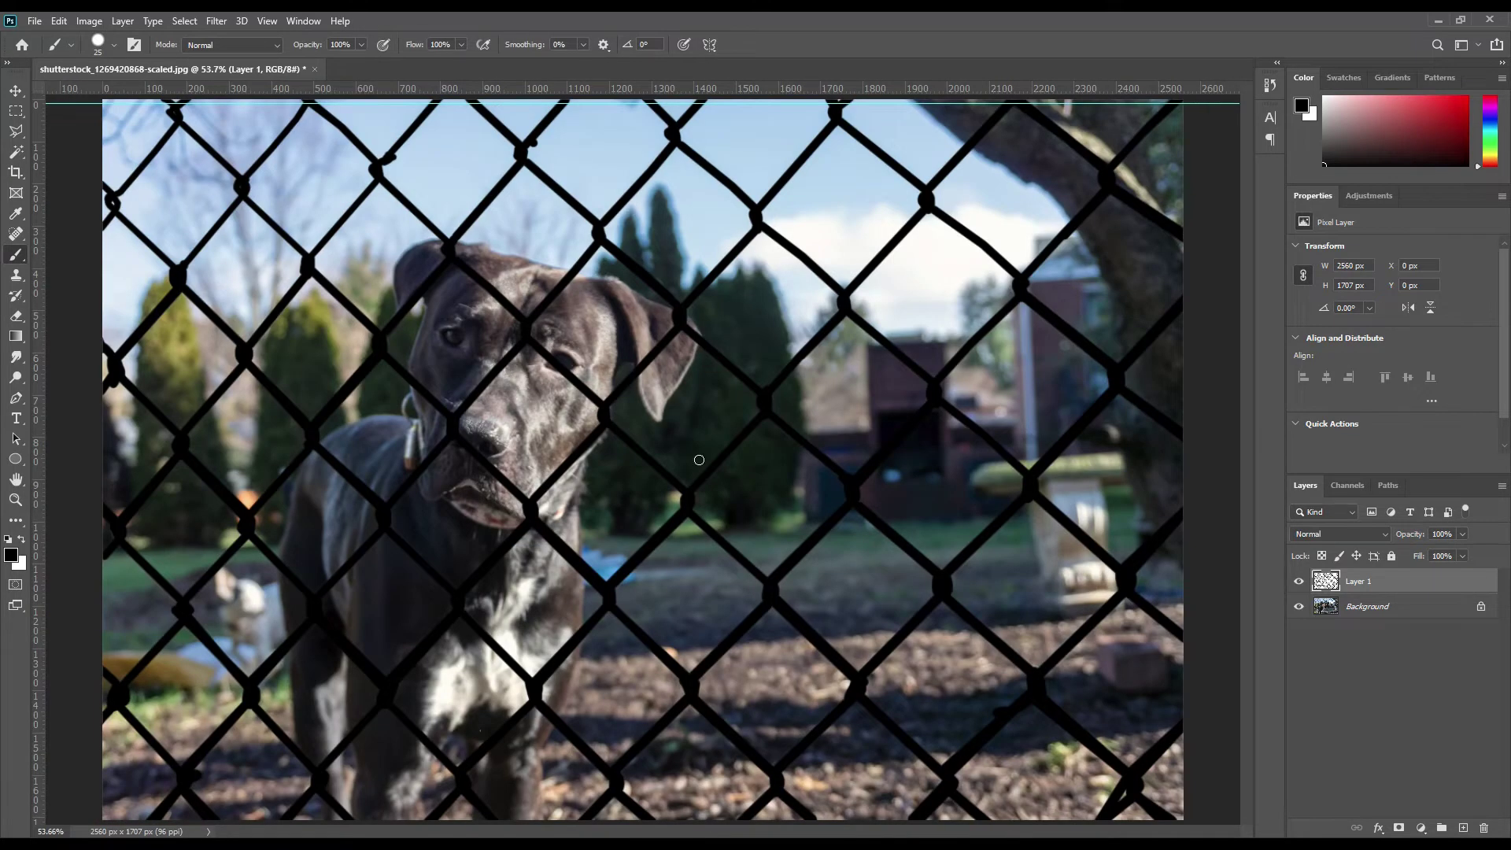
Remove the horizontal guide at the image's top edge and compare the photo with Layer 1 hidden and shown.
left_click(16, 89)
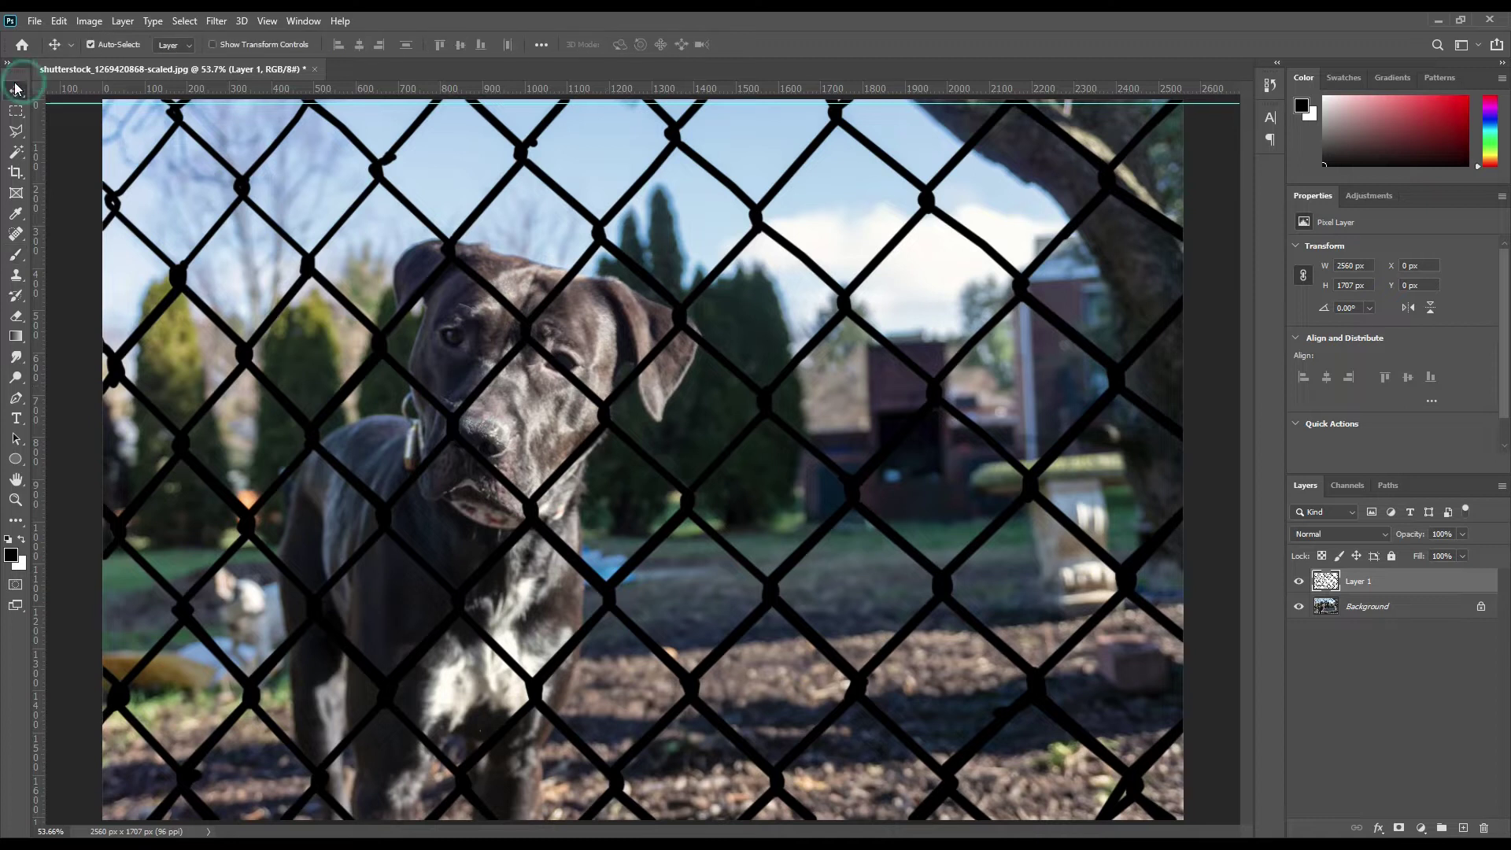
left_click_drag(708, 104, 716, 39)
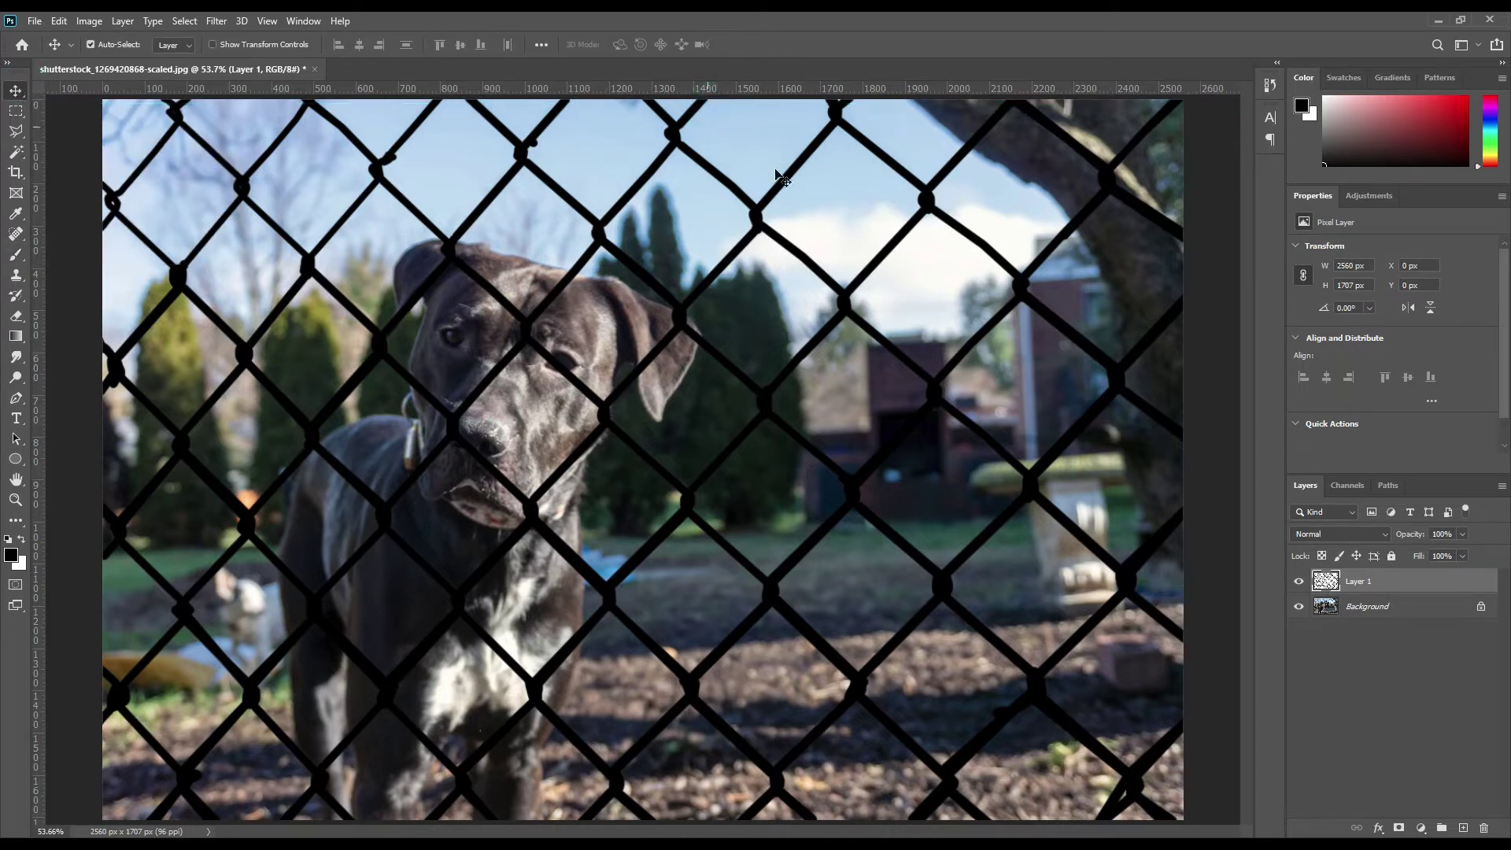
left_click(1300, 581)
left_click(1300, 580)
left_click(1300, 583)
left_click(1300, 582)
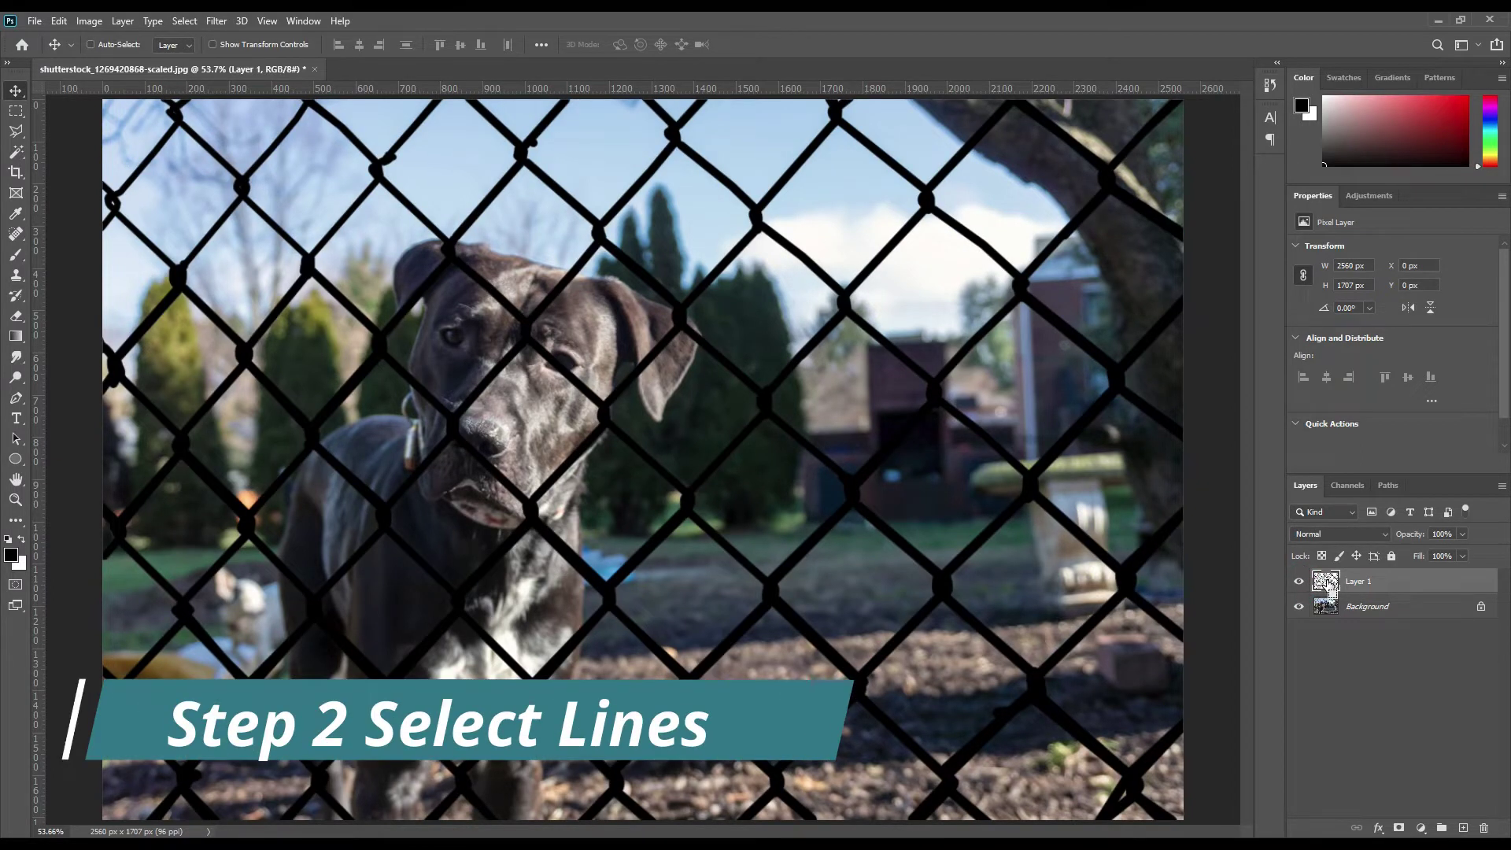
Load the painted lines of Layer 1 as a selection, hide that layer and make the Background layer active.
left_click(1327, 583, "ctrl")
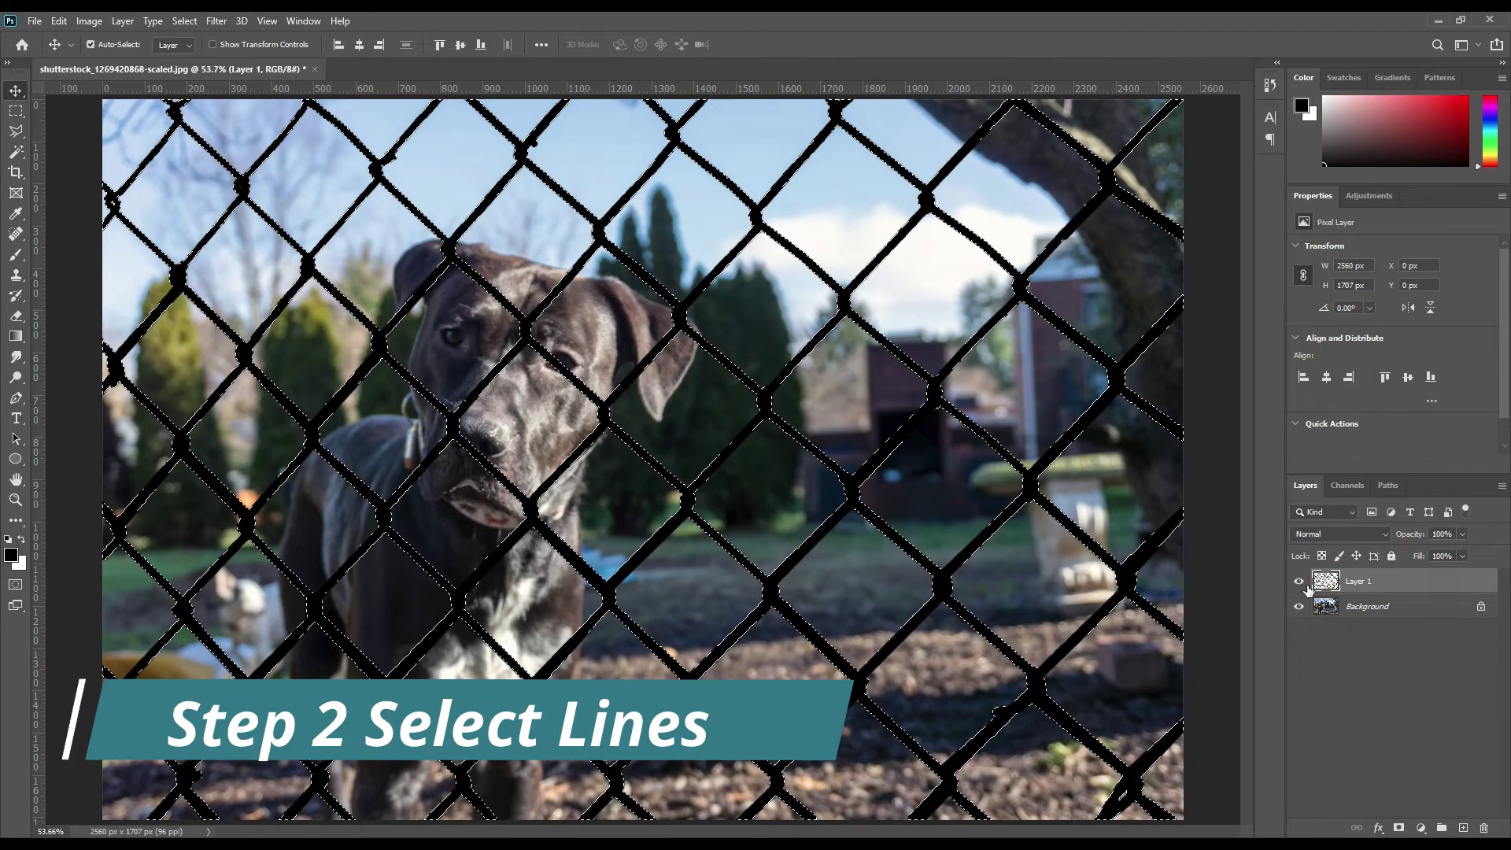
left_click(1299, 584)
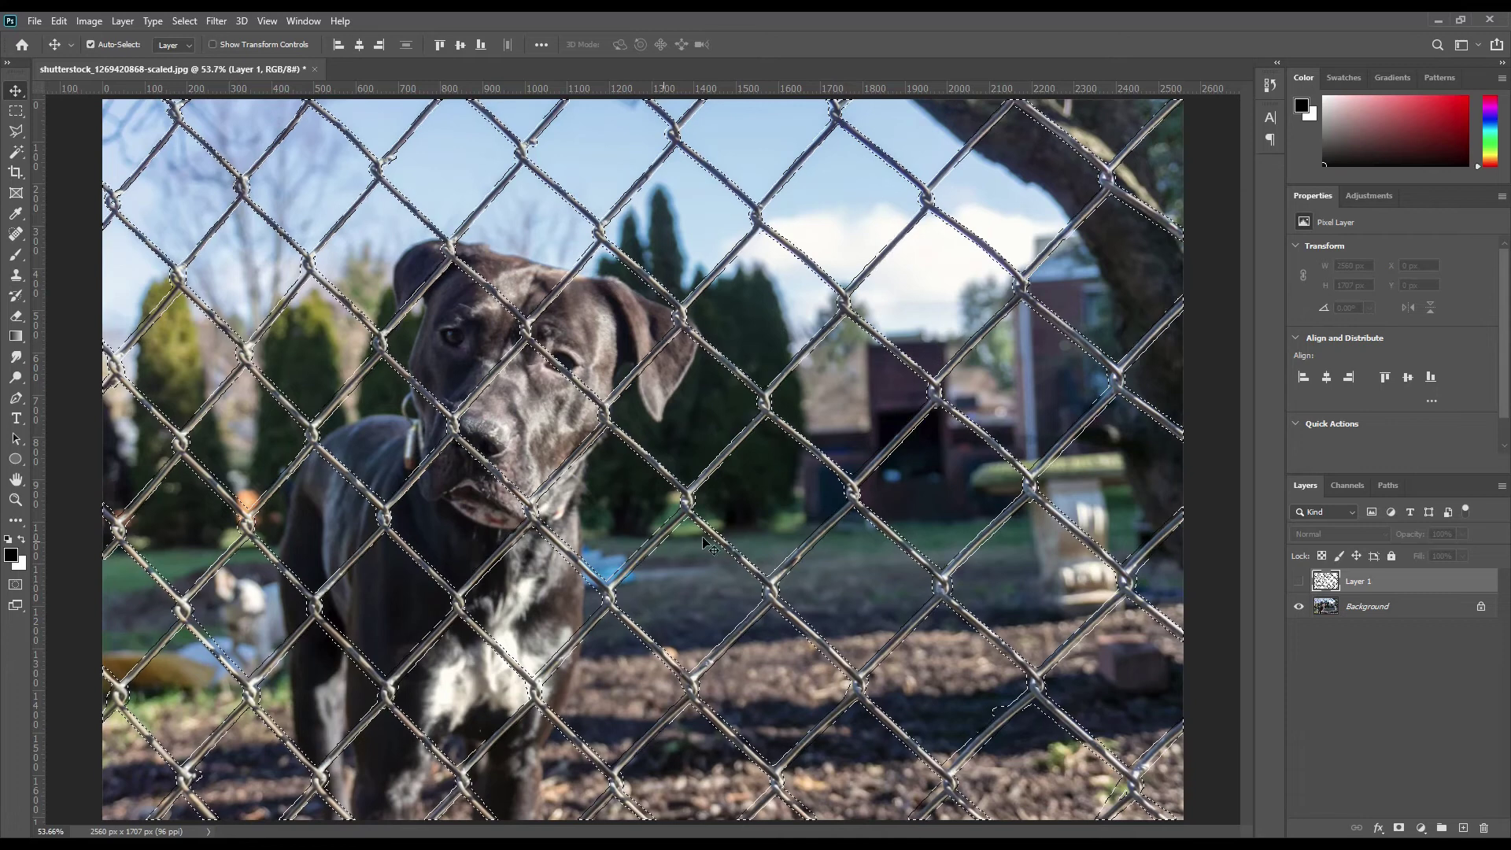
left_click(1391, 610)
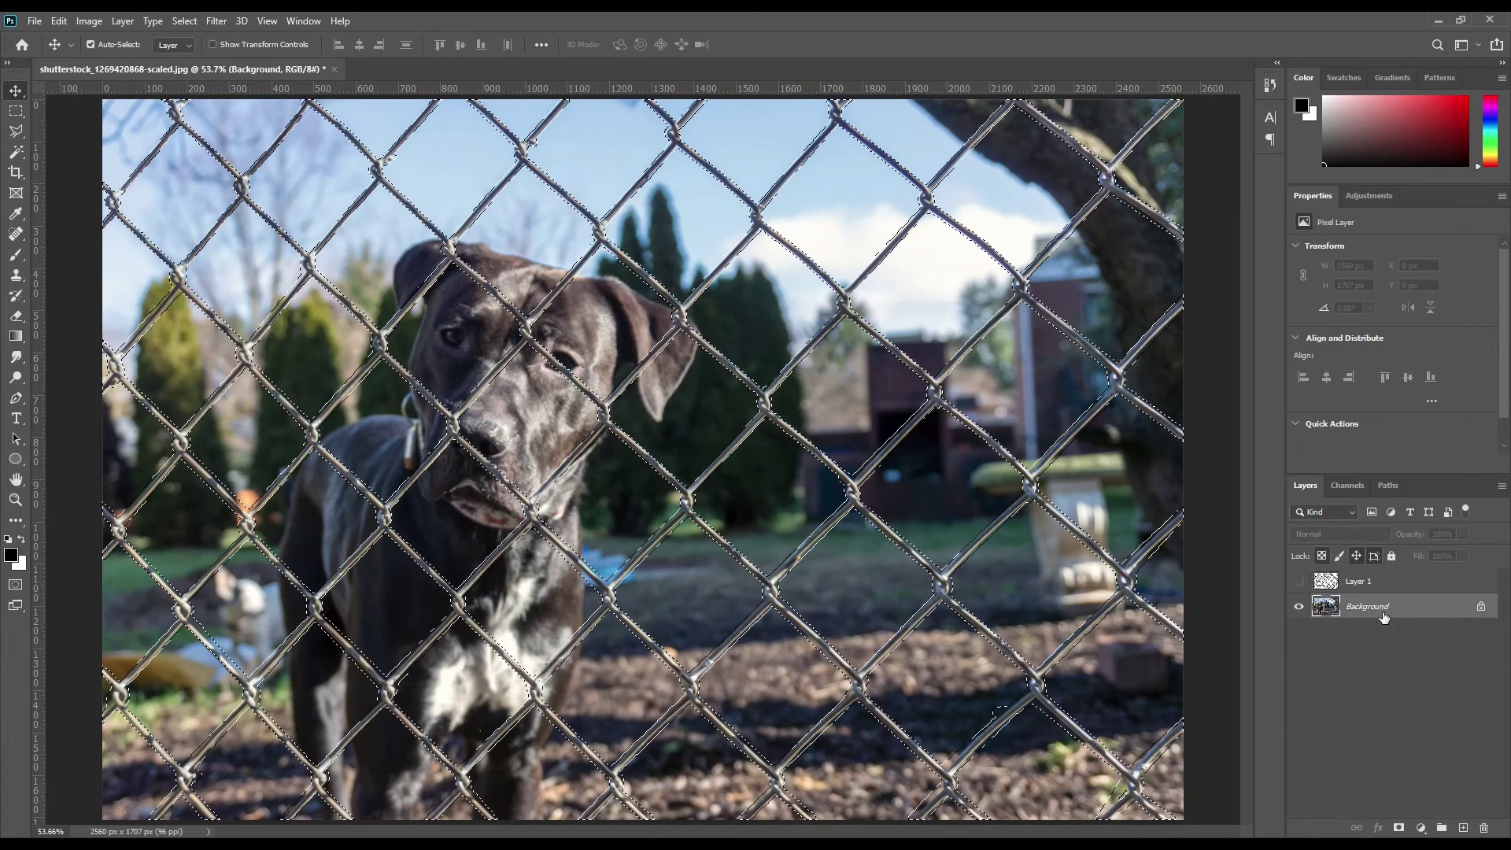
Replace the selected fence lines using Content-Aware Fill, with the result output to a new layer.
left_click(59, 21)
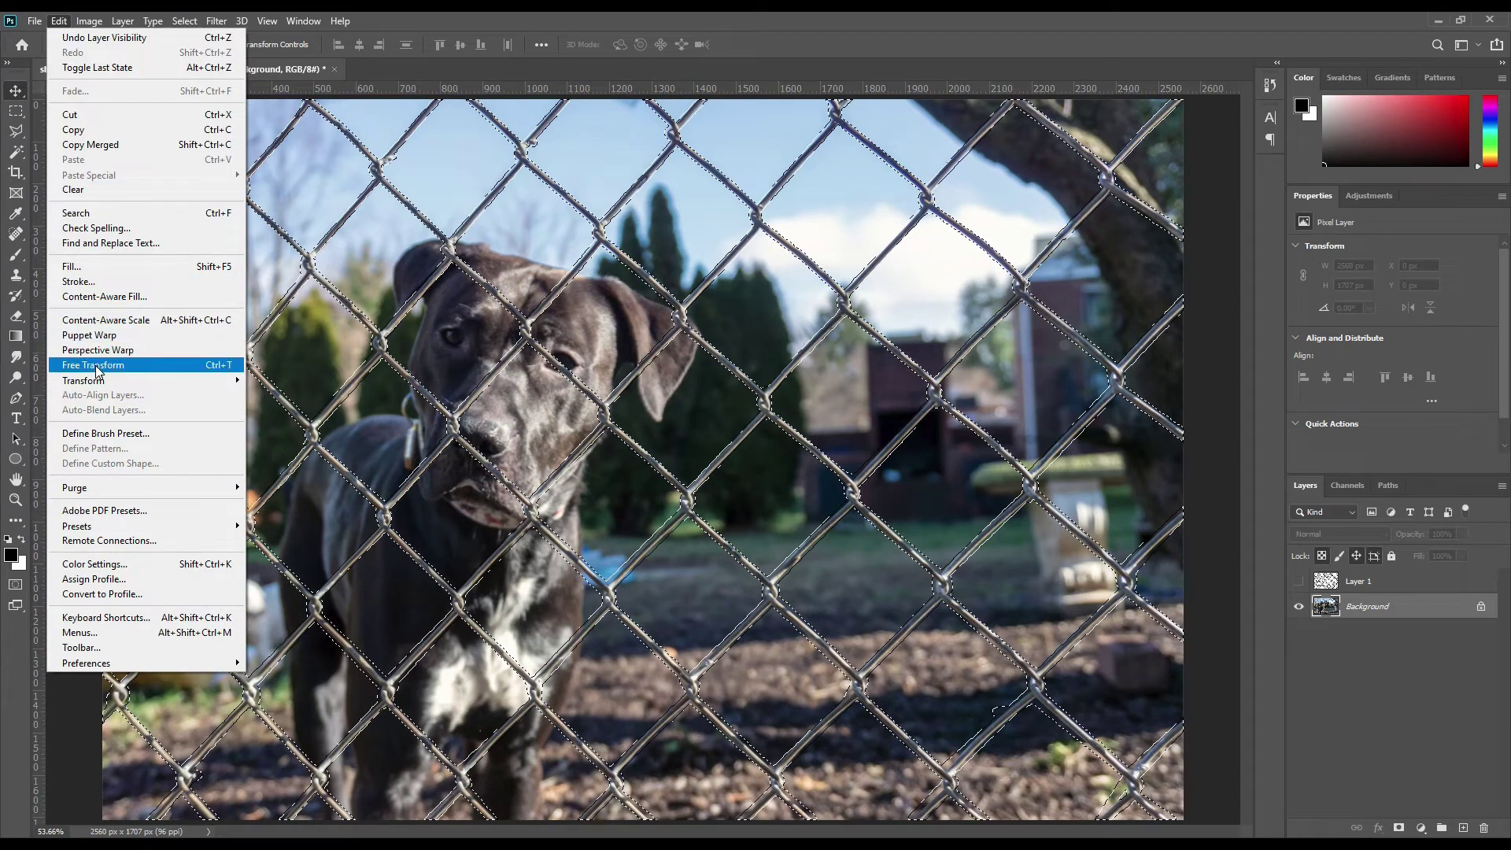
left_click(107, 296)
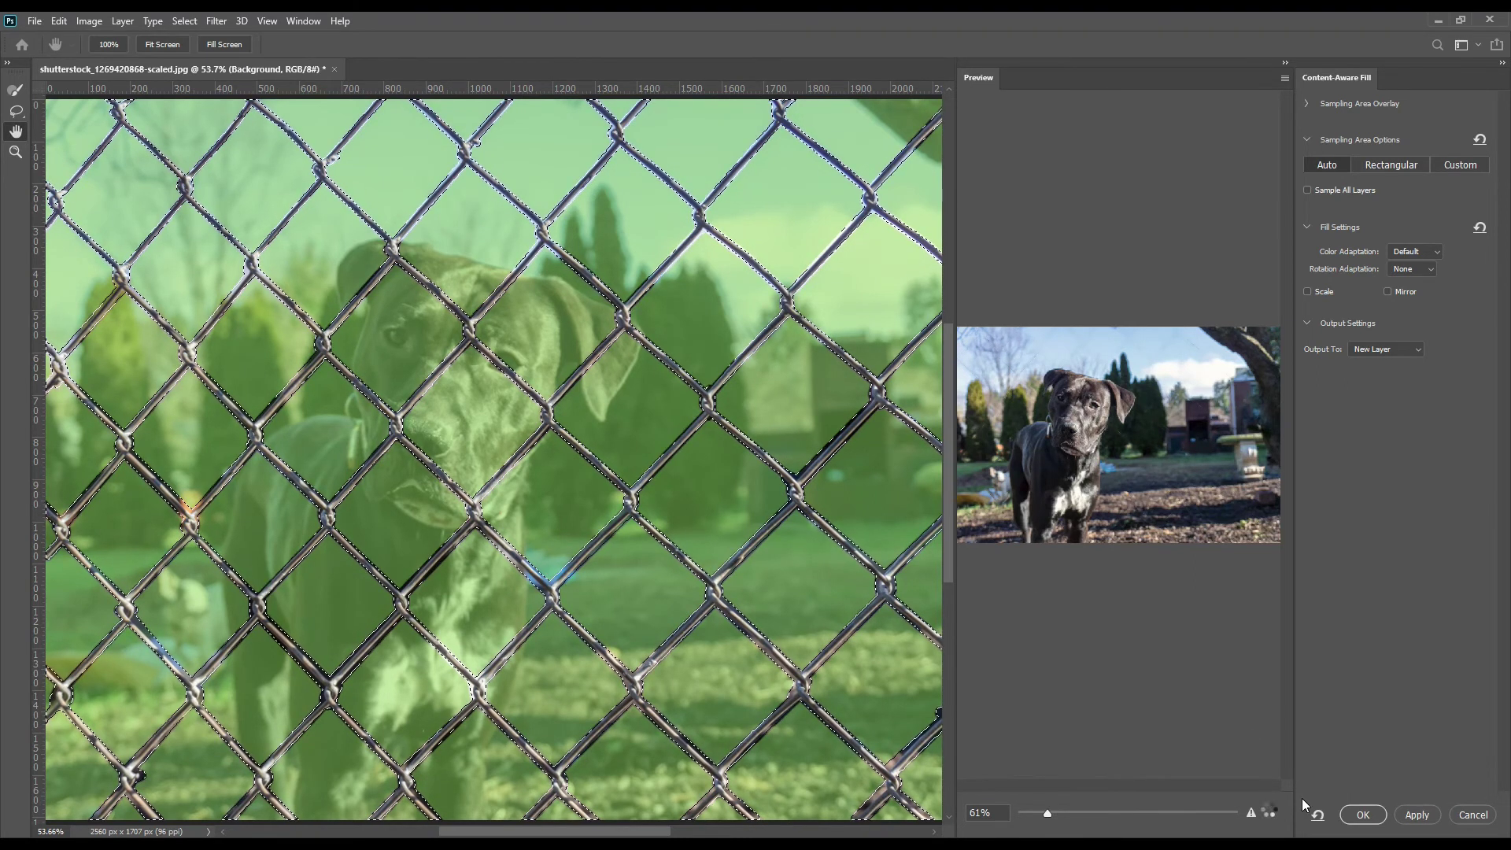
left_click(1392, 351)
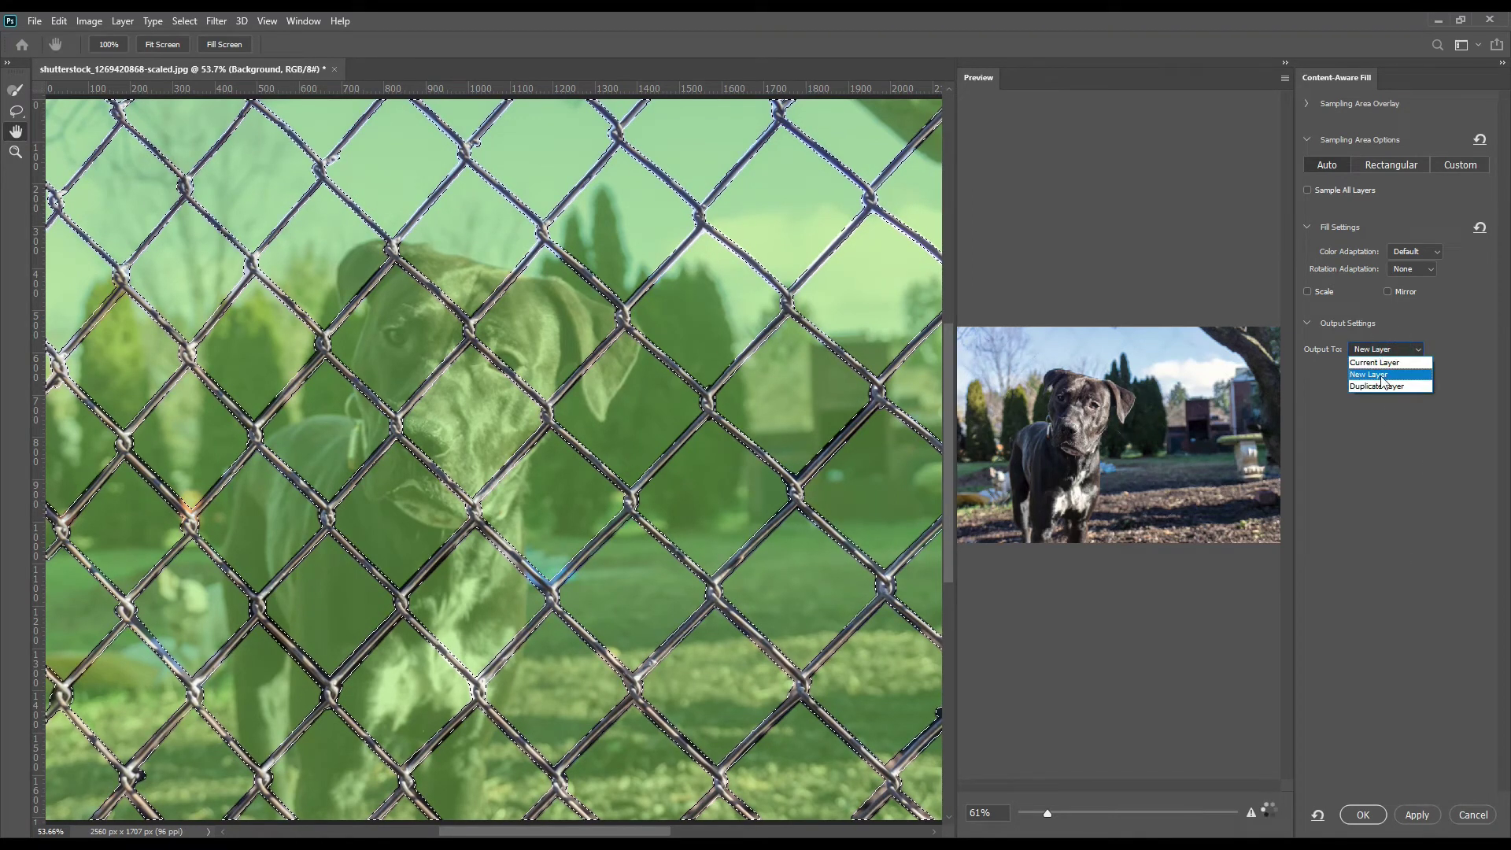
left_click(1382, 377)
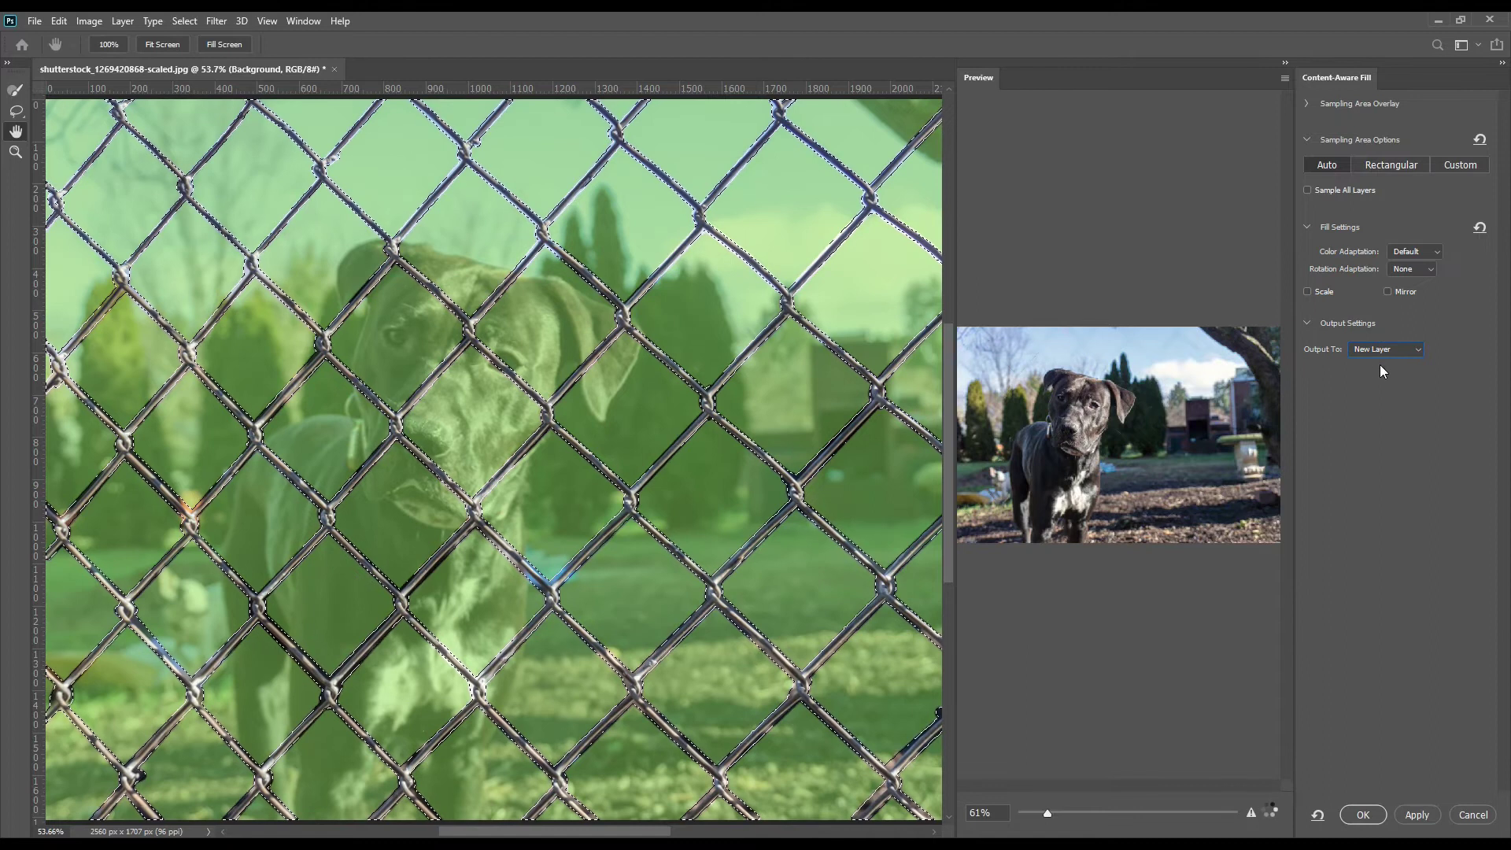
left_click(1377, 814)
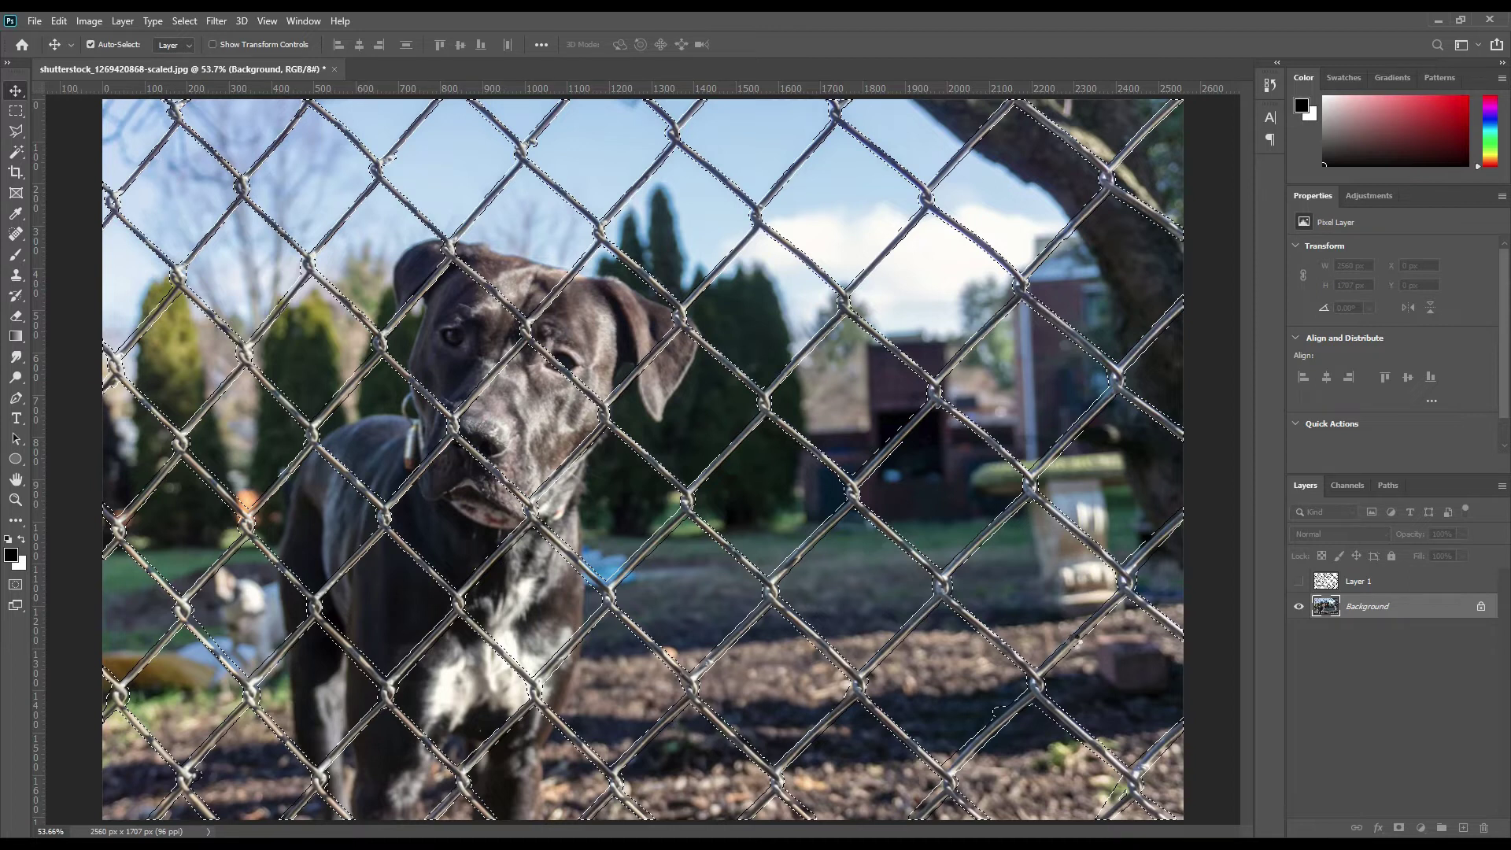
key("ctrl+j")
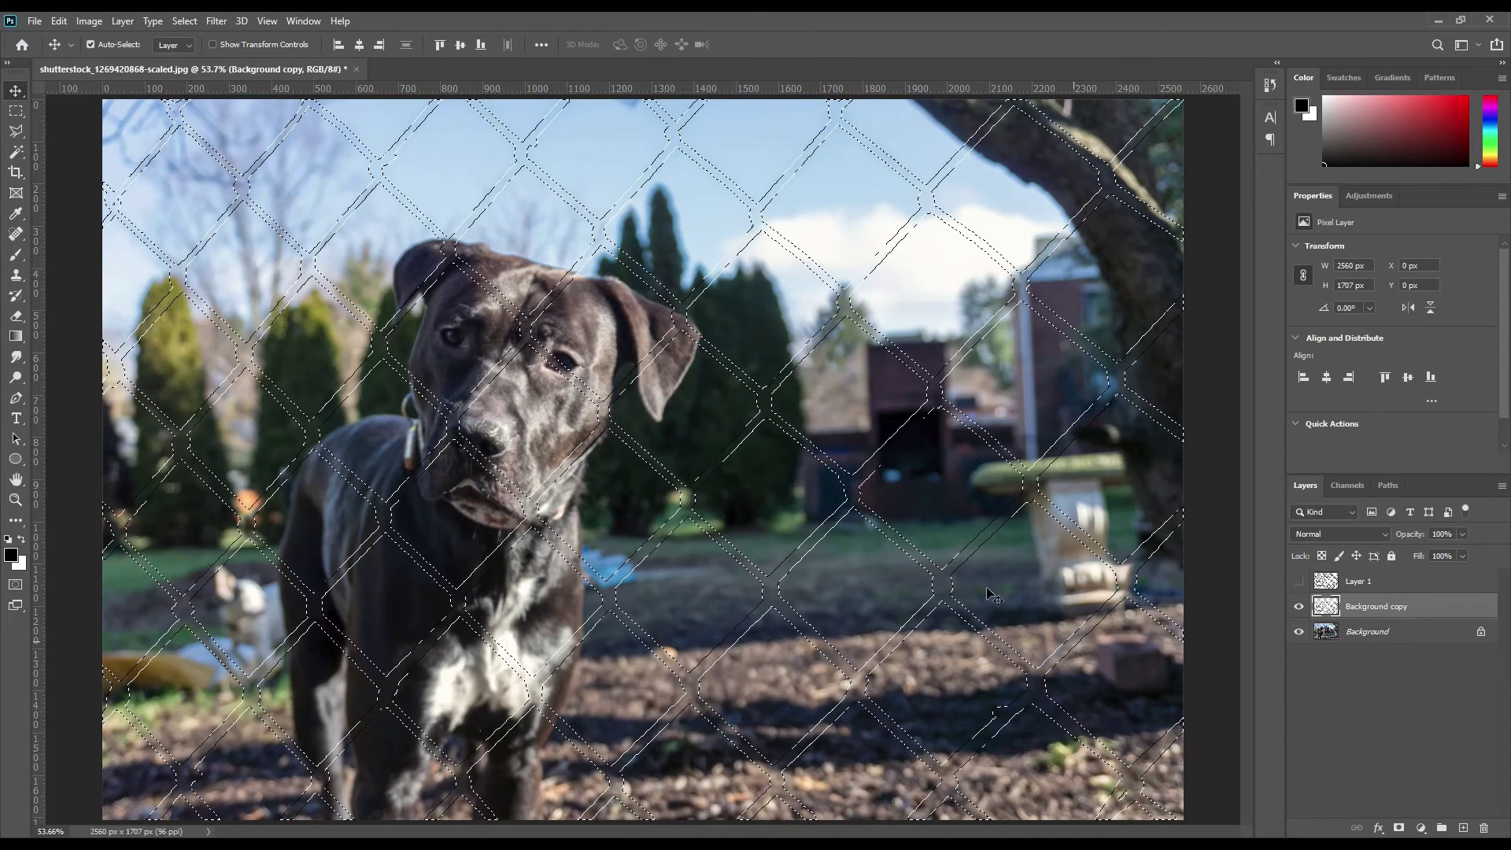
Deselect the fence lines and stamp all visible layers into a new merged layer above the Background copy.
key("ctrl")
key("ctrl+d")
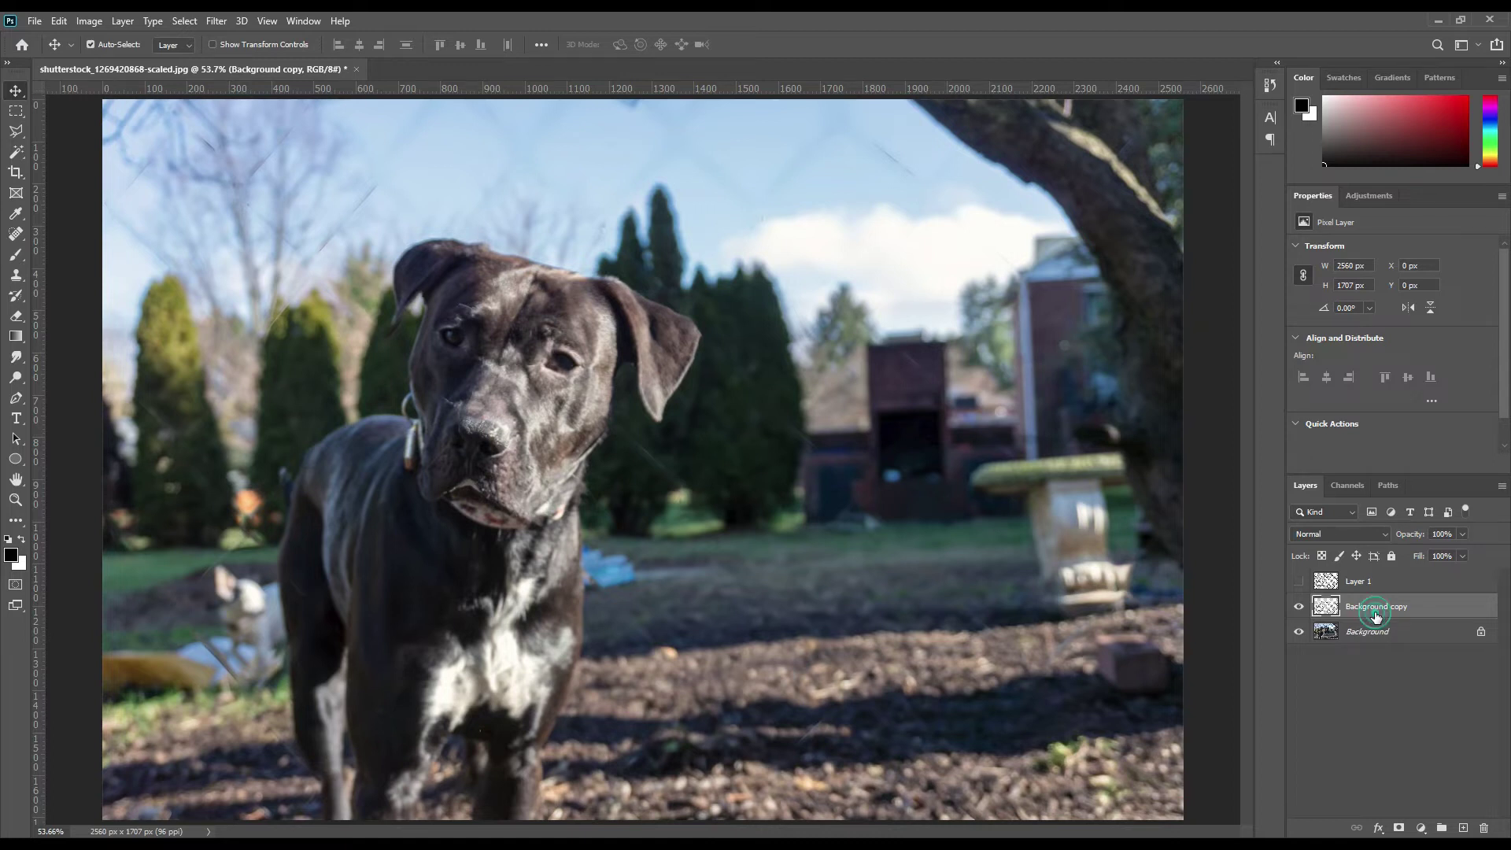
key("ctrl")
key("ctrl+shift+alt+e")
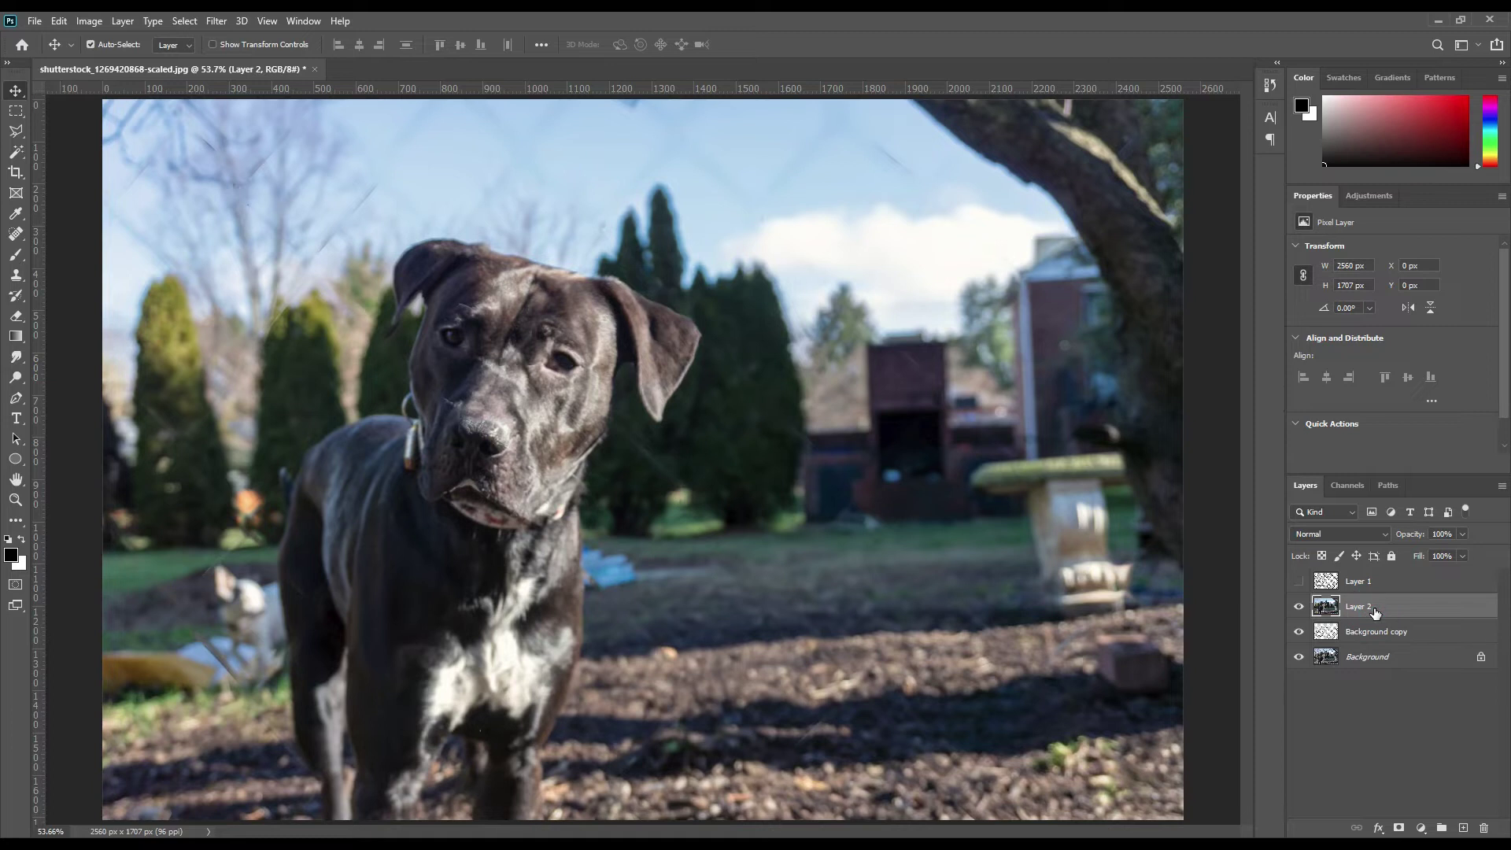
Heal leftover fence marks beside the dog's neck and on the dark cypress with the Spot Healing Brush at about 45 px.
left_click(20, 237)
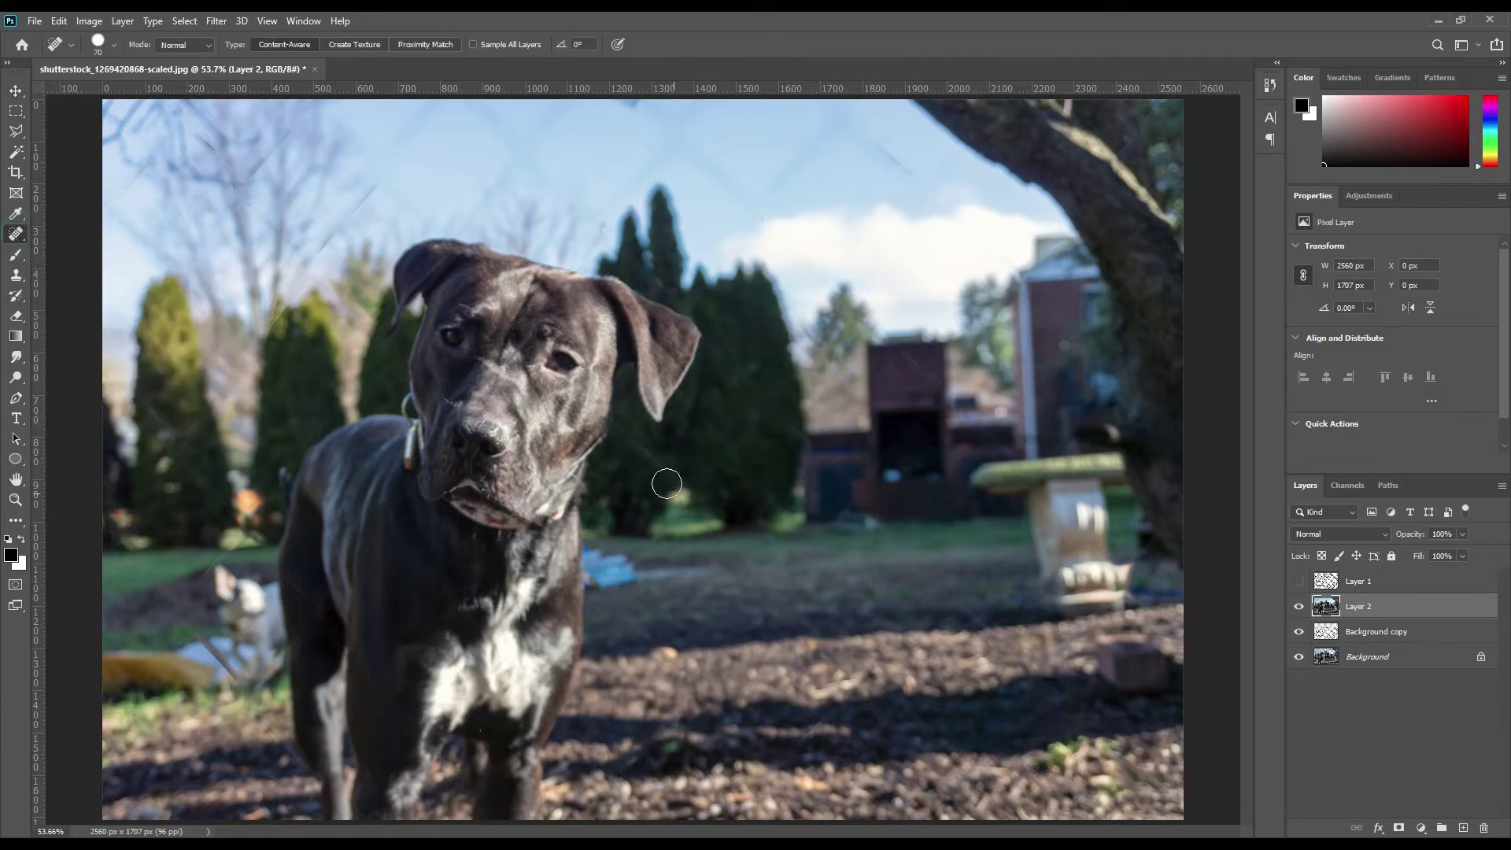
key("bracketleft")
key("bracketleft")
key("bracketleft")
key("bracketleft")
mouse_move(576, 462)
left_mouse_down()
mouse_move(600, 432)
mouse_move(580, 468)
left_mouse_up()
left_click(774, 411)
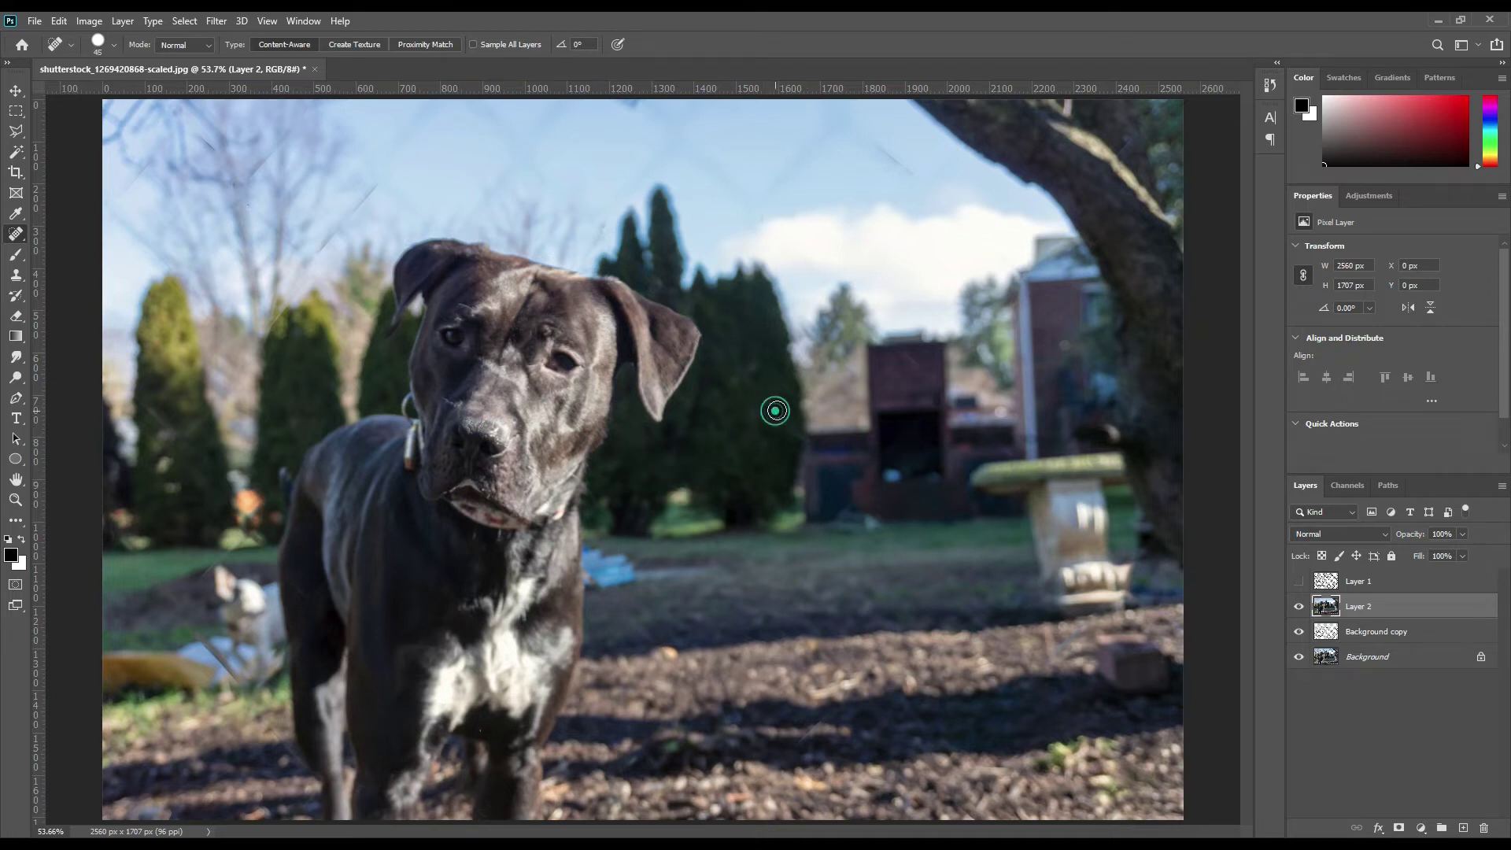
Heal the remaining fence traces around the brick fireplace, the neighbouring cypress and the edge of the birdbath.
left_click(856, 484)
left_click(856, 483)
left_click(913, 501)
left_click(812, 444)
left_click_drag(800, 439, 777, 406)
left_click(838, 473)
left_click(906, 359)
left_click(1007, 450)
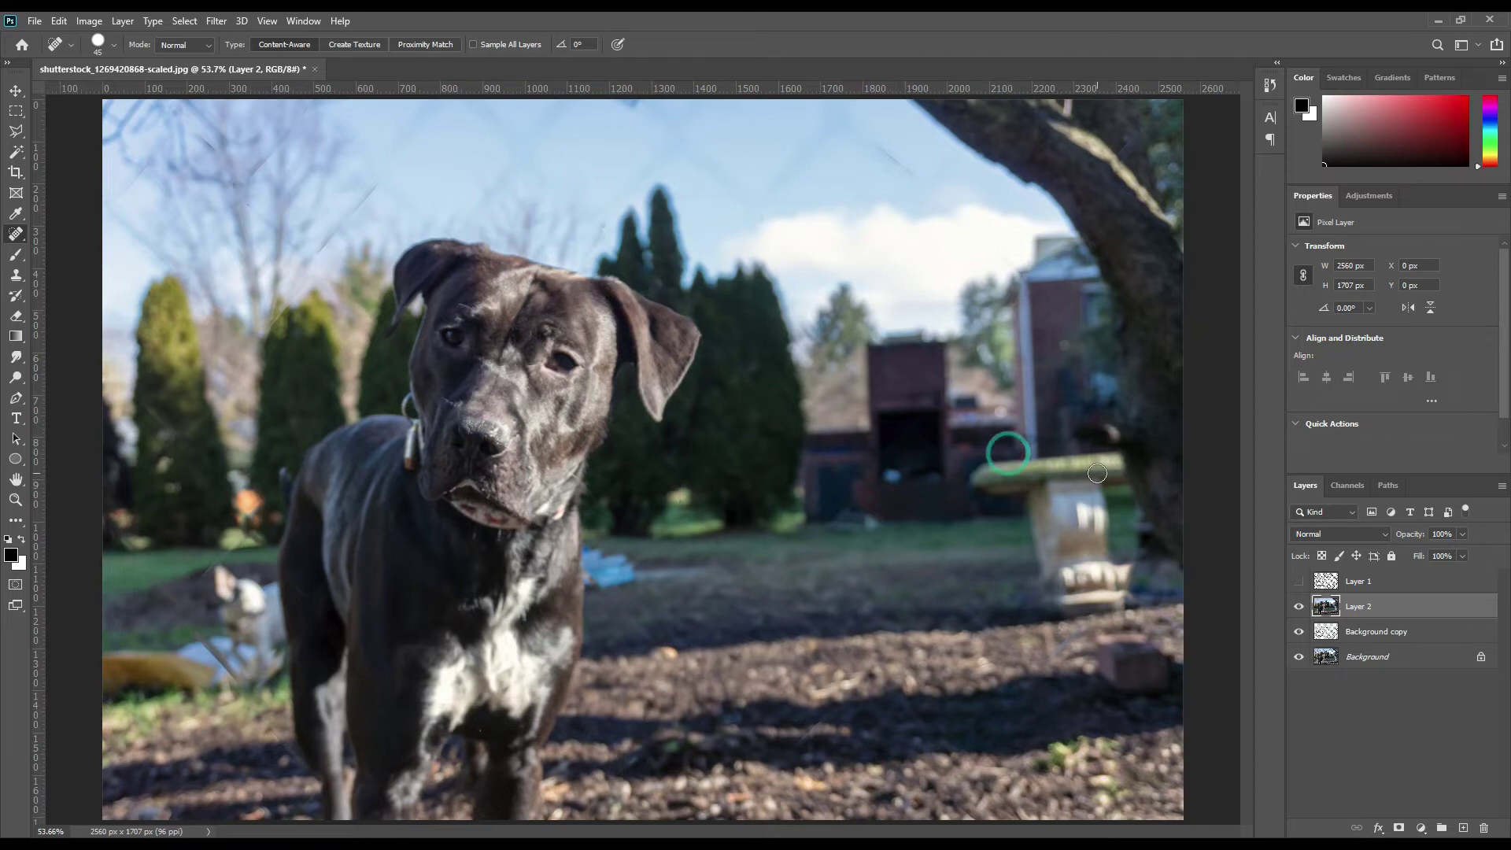
left_click(880, 334)
Heal the faint fence streaks in the sky above the tall cypresses, enlarging the Spot Healing Brush to 80 px.
mouse_move(917, 176)
left_mouse_down()
mouse_move(849, 125)
mouse_move(758, 204)
left_mouse_up()
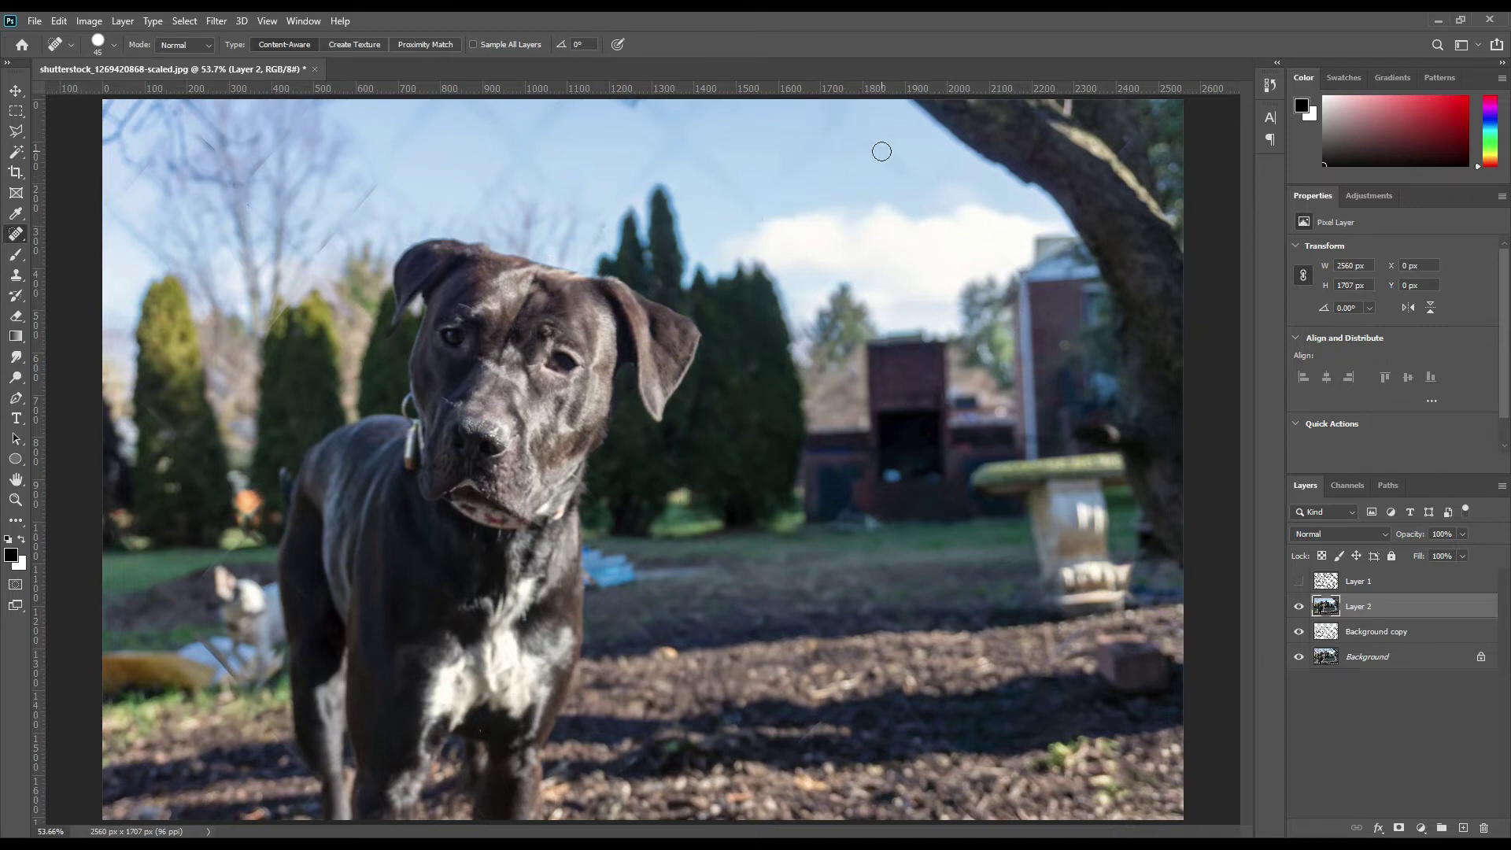
left_click_drag(635, 106, 672, 108)
key("bracketright")
key("bracketright")
key("bracketright")
key("bracketright")
left_click_drag(740, 193, 653, 118)
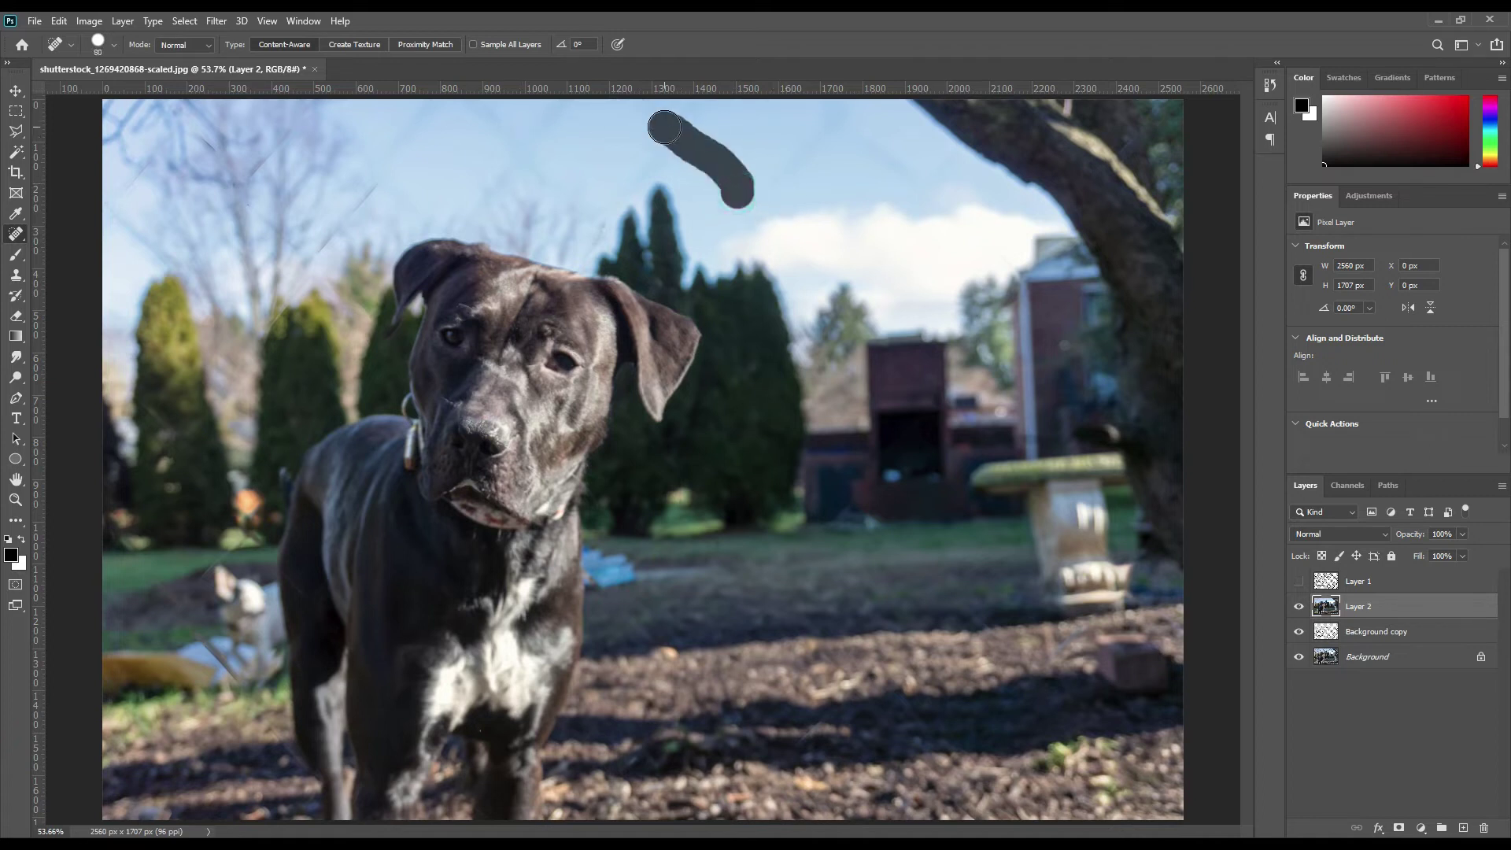
Heal the remaining streaks along the upper sky, from the tree branch across to above the dog's head.
left_click(786, 180)
left_click(864, 102)
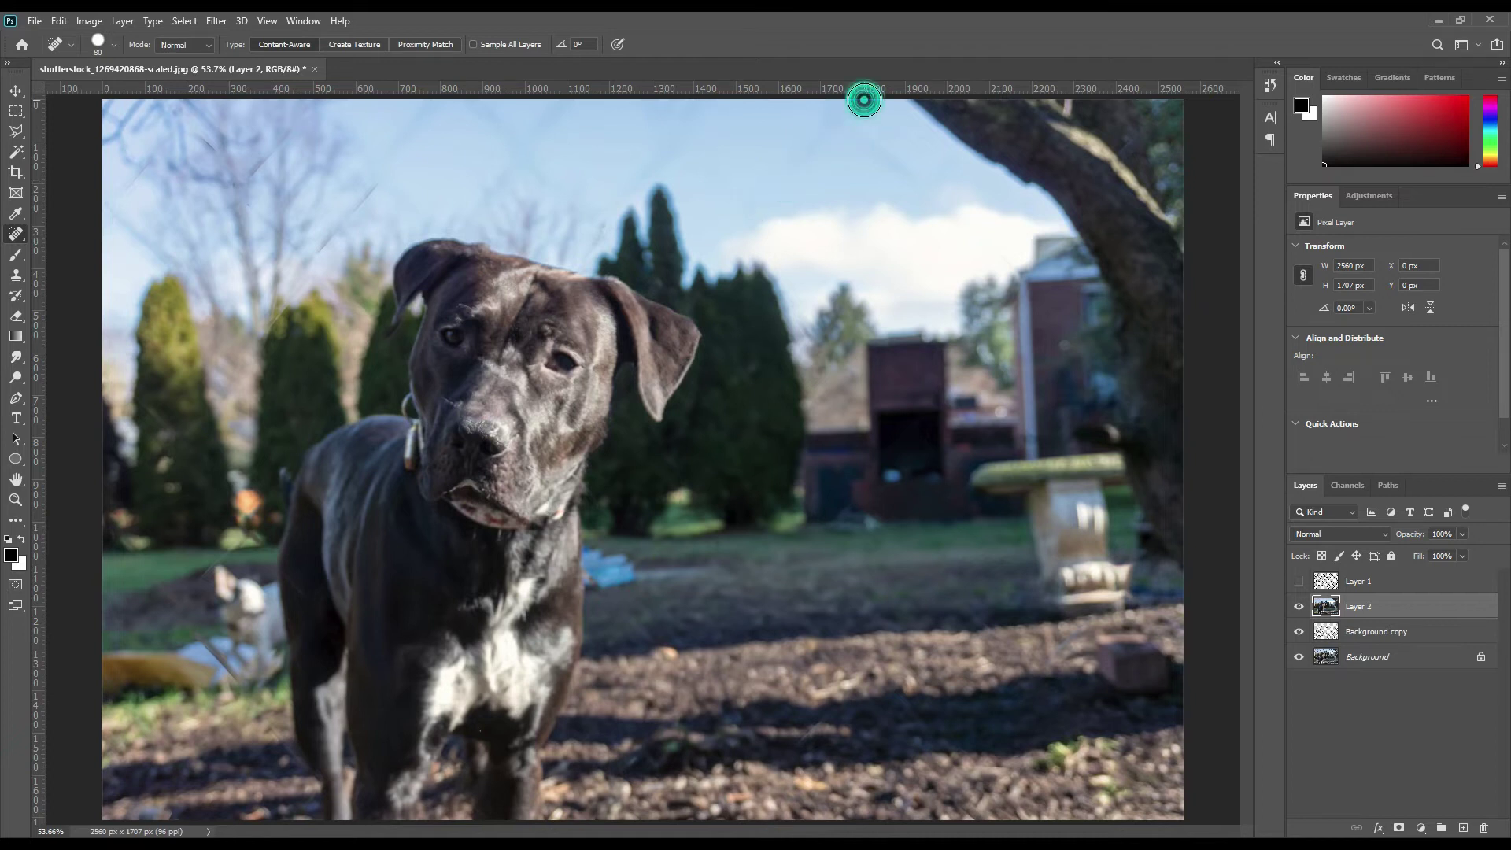
left_click_drag(832, 127, 762, 160)
left_click_drag(905, 161, 803, 103)
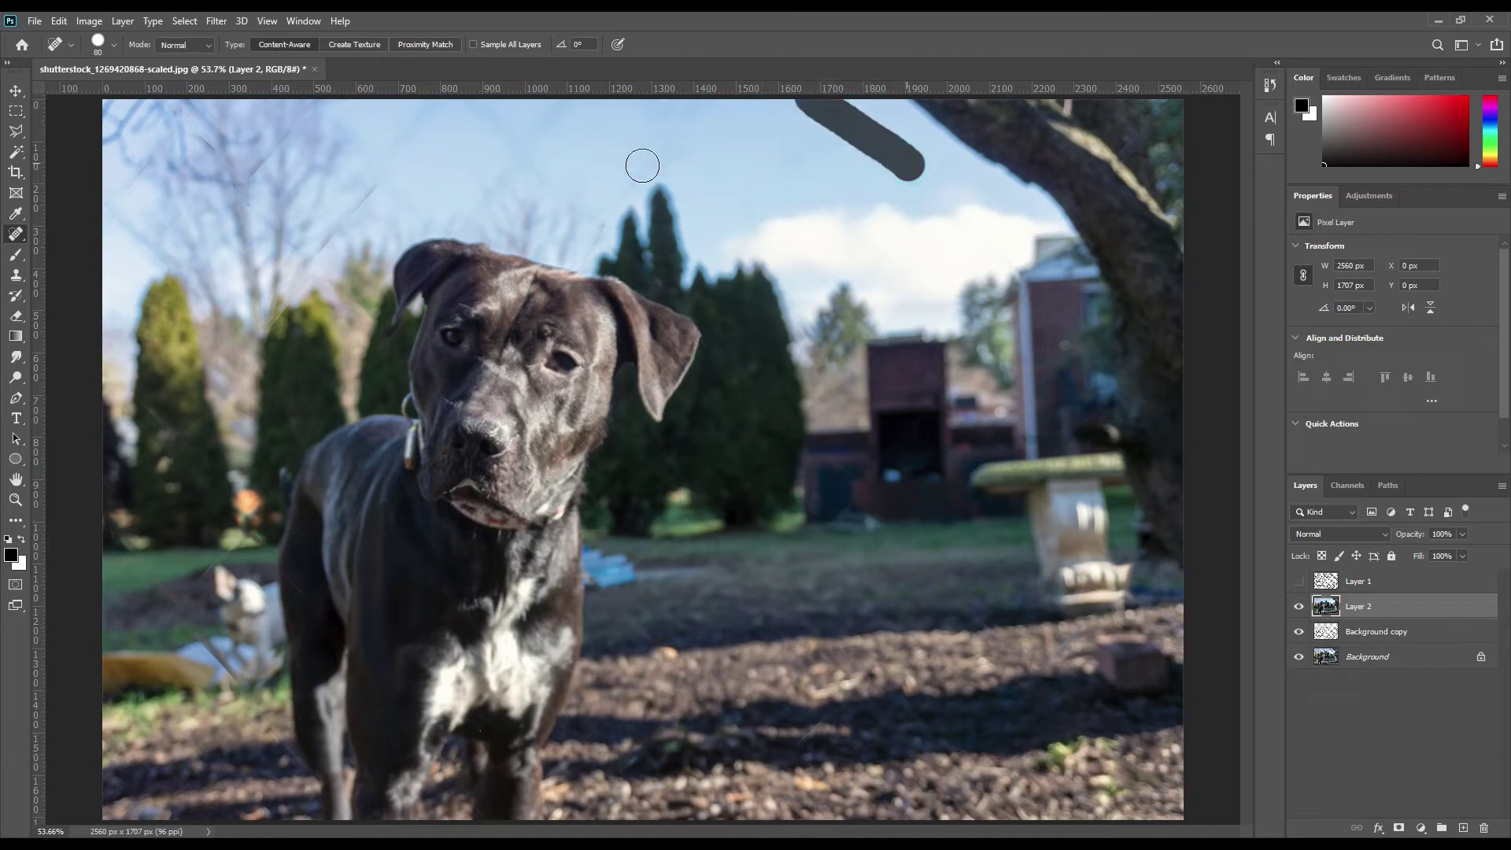
mouse_move(629, 167)
left_mouse_down()
mouse_move(703, 118)
mouse_move(708, 94)
mouse_move(621, 110)
left_mouse_up()
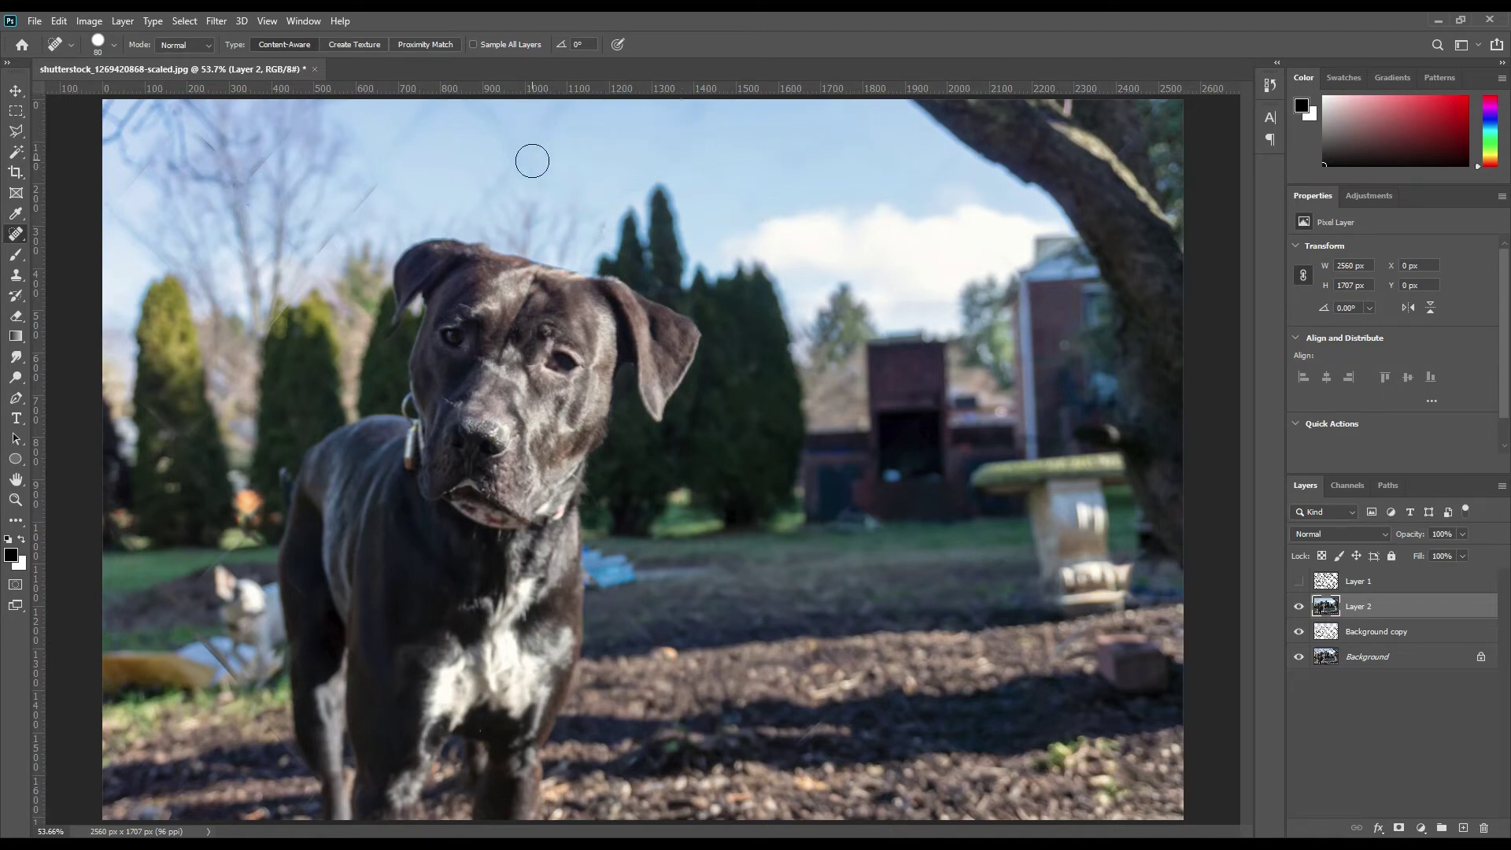
left_click_drag(533, 161, 481, 106)
left_click_drag(397, 146, 443, 86)
mouse_move(519, 149)
left_mouse_down()
mouse_move(556, 95)
mouse_move(598, 82)
left_mouse_up()
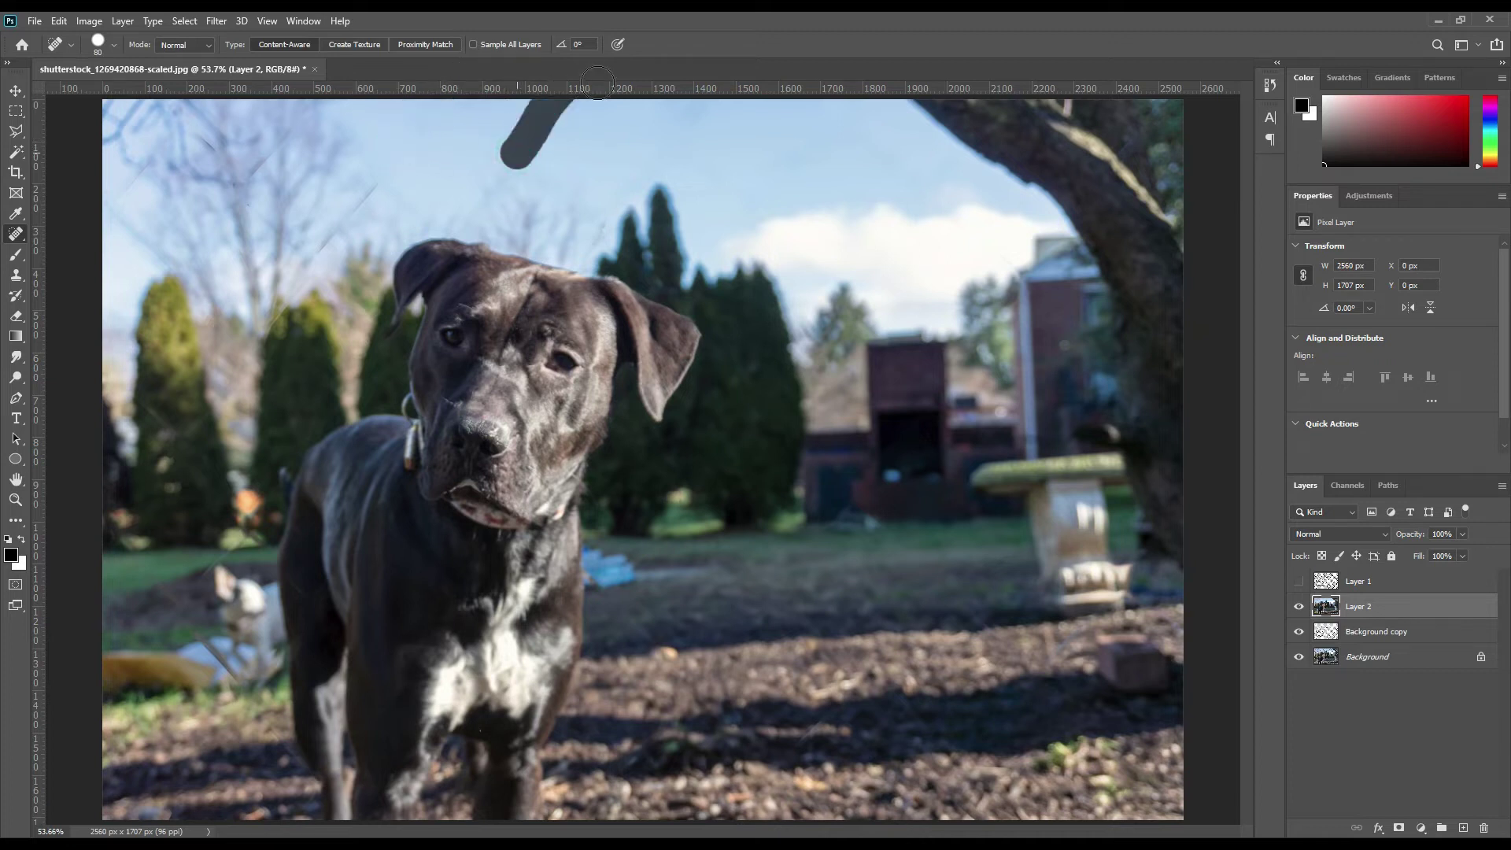
Heal the diagonal fence streaks among the lower branches of the bare tree with a 35 px Spot Healing Brush.
key("bracketleft")
key("bracketleft")
key("bracketleft")
key("bracketleft")
left_click(314, 254)
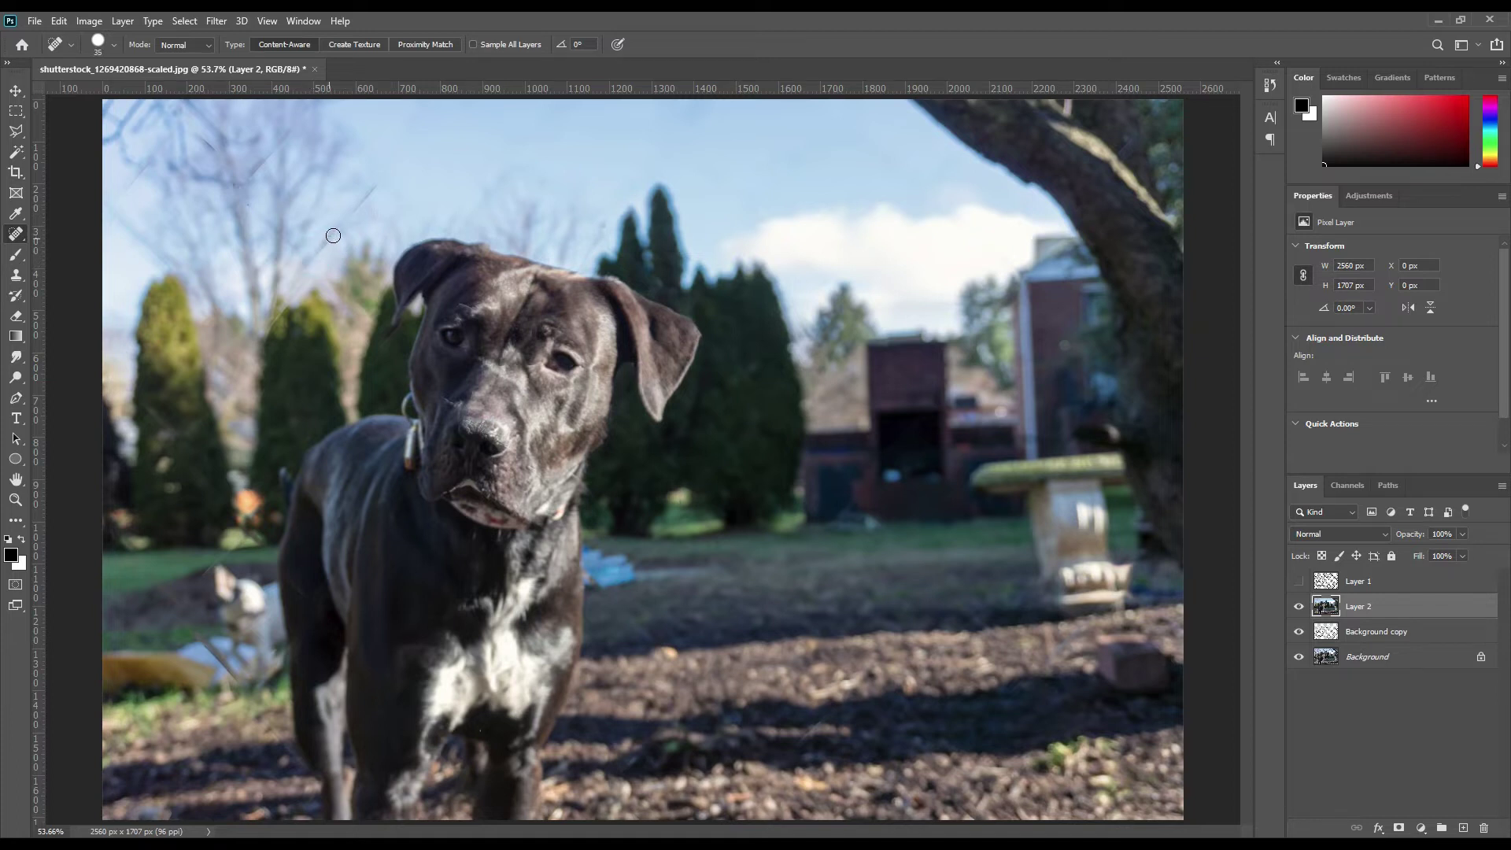
left_click(379, 181, "shift")
left_click(297, 253)
left_click(252, 205, "shift")
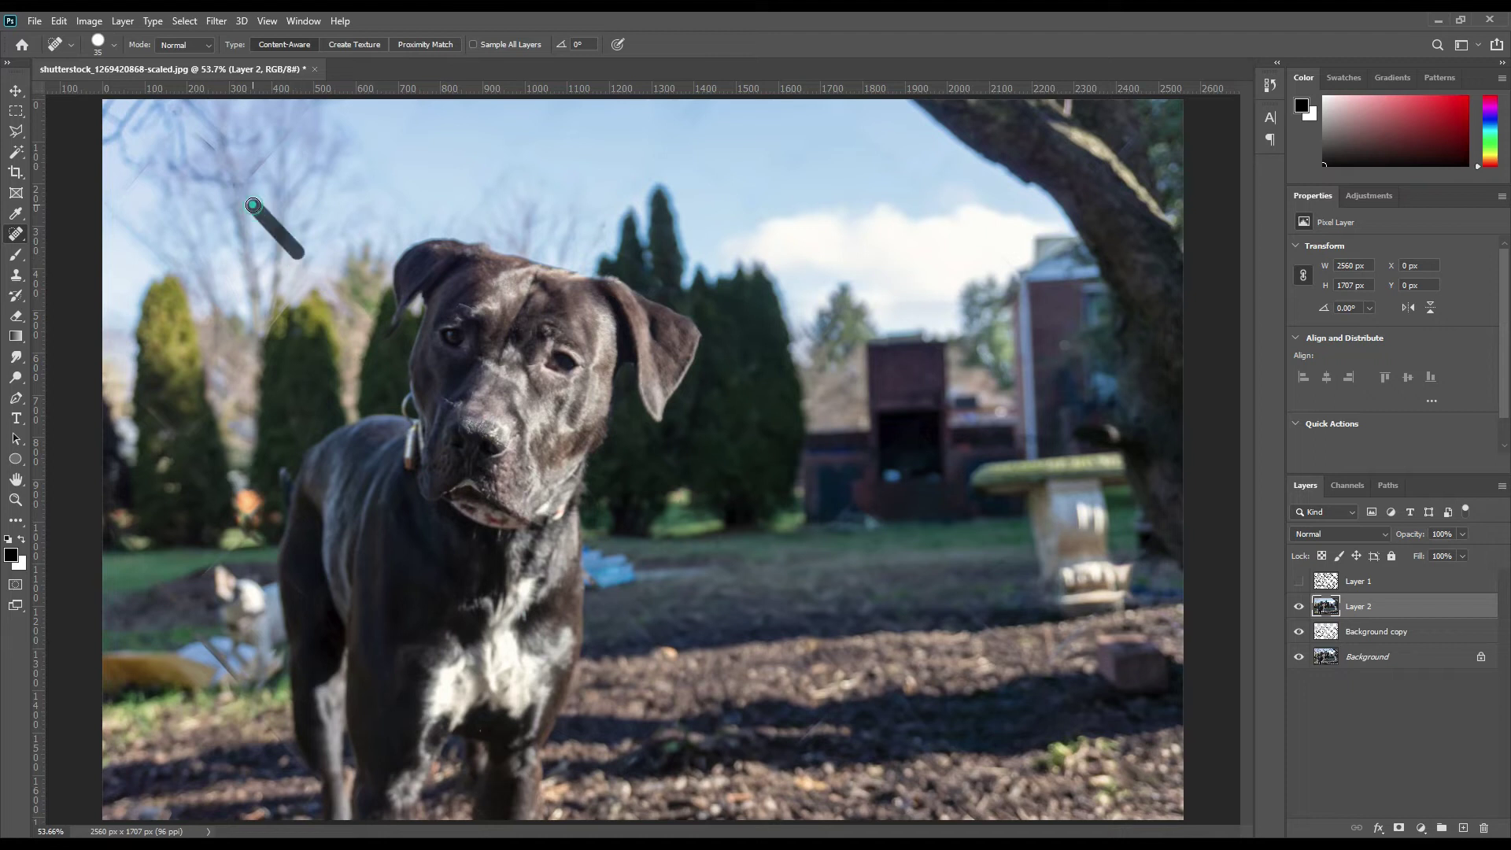
Heal the straight fence remnants across the bare tree's crown and the sky in the image's top-left corner.
left_click(250, 175)
left_click(329, 84, "shift")
left_click(237, 190)
left_click(187, 129, "shift")
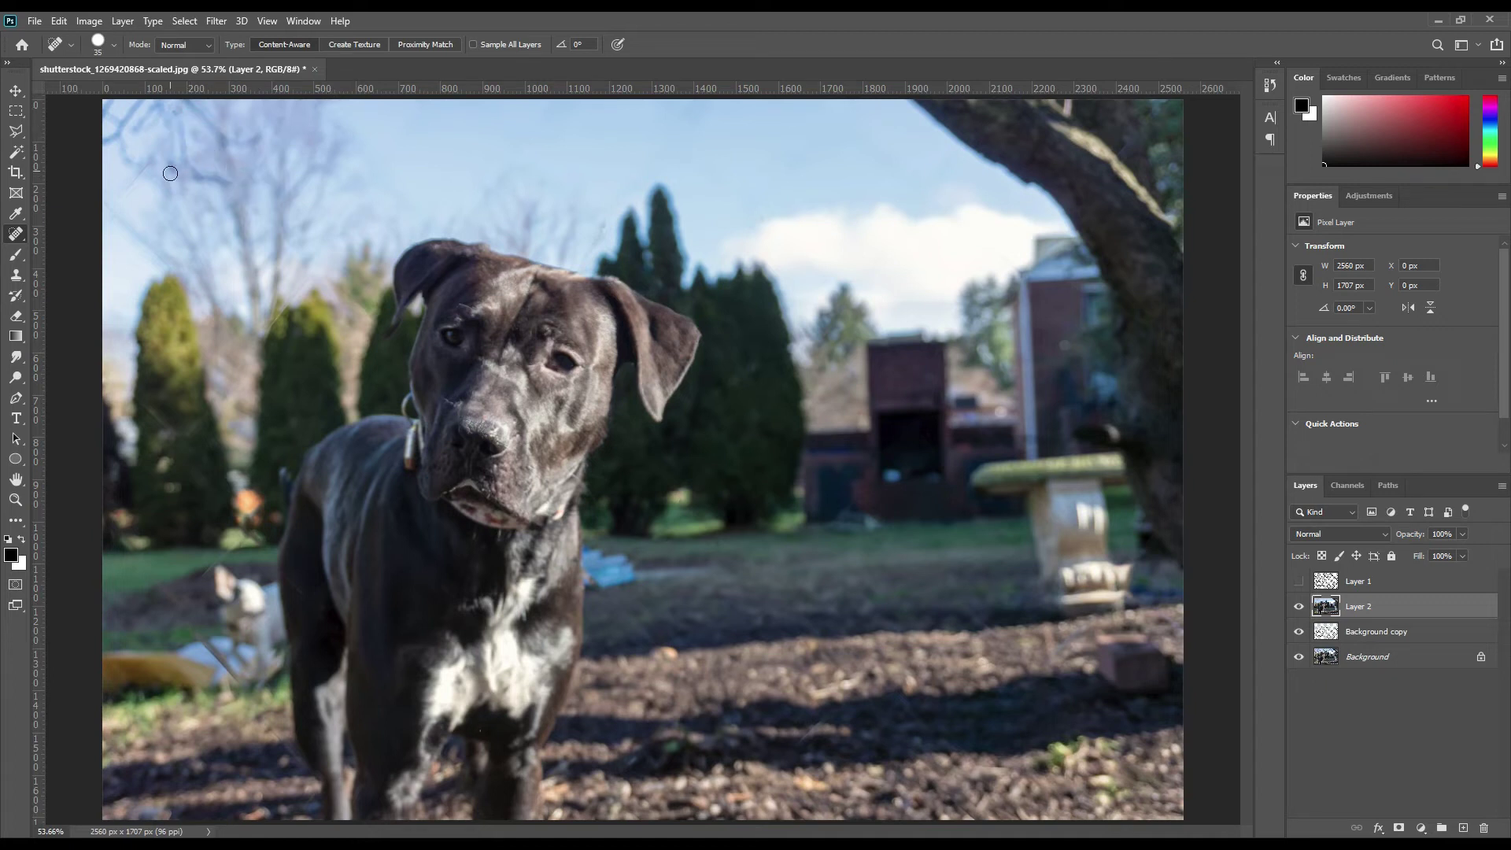
left_click(120, 201, "shift")
Heal the fence marks on the grass and dirt mound above the small white dog, below the orange patch.
left_click(184, 598, "shift")
mouse_move(228, 540)
left_mouse_down()
mouse_move(249, 544)
mouse_move(235, 548)
left_mouse_up()
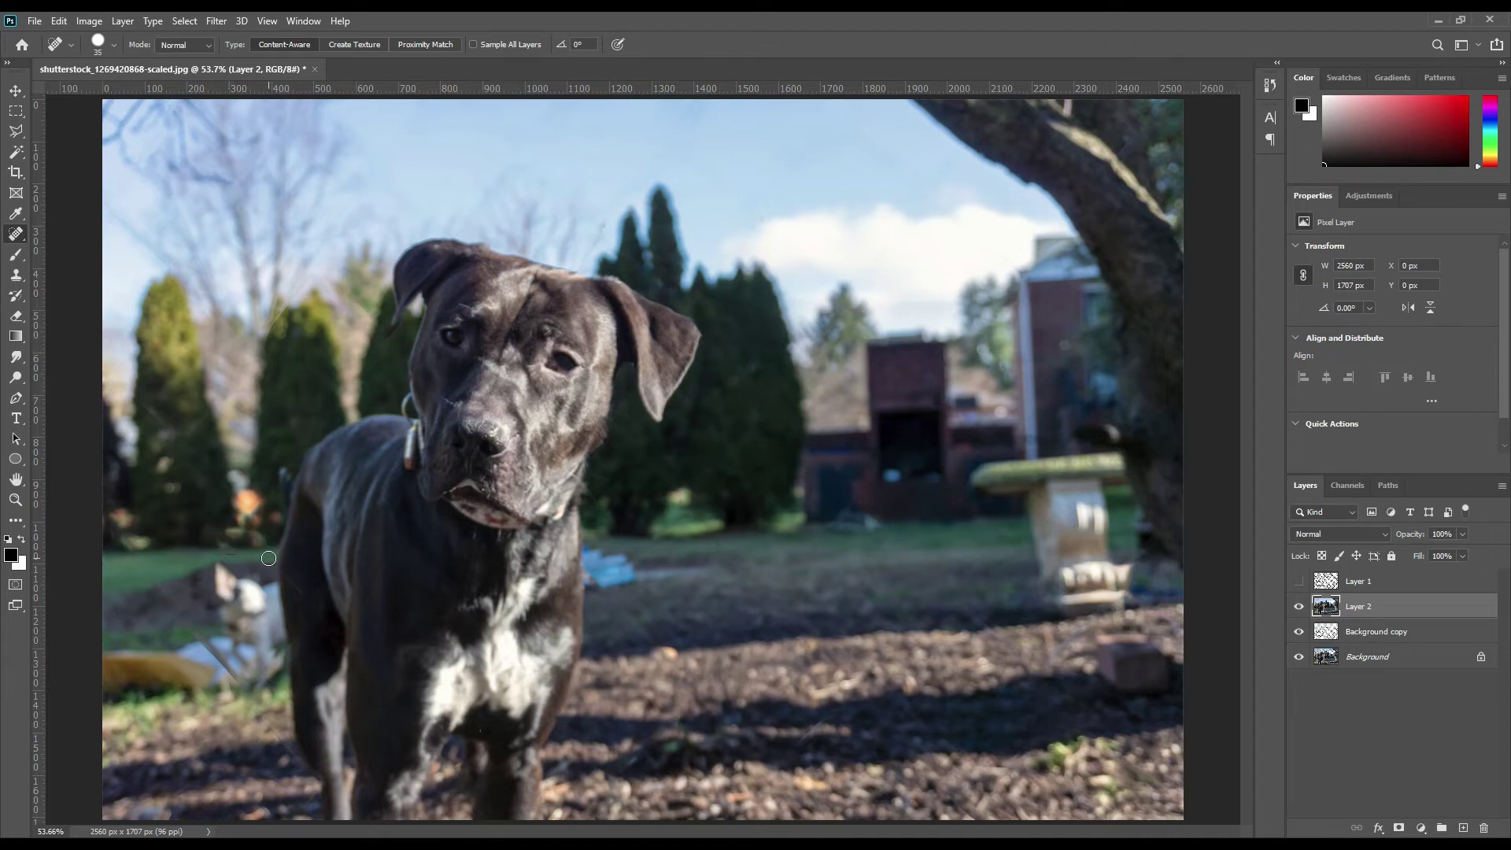
left_click(258, 542)
left_click(251, 539)
left_click(260, 537)
left_click(235, 540)
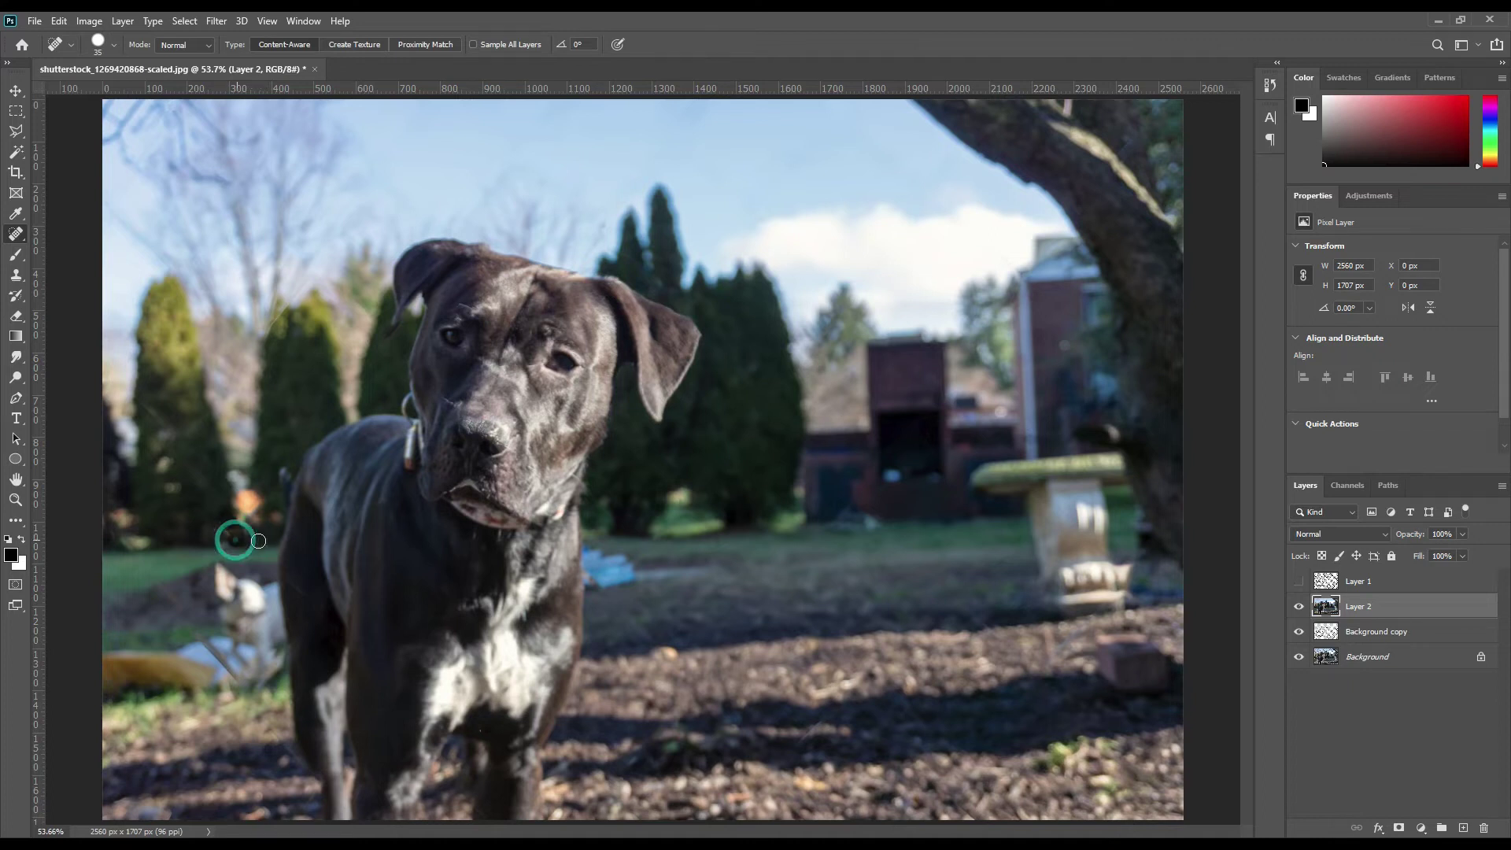
left_click(236, 530)
left_click(250, 539)
left_click(226, 532)
left_click(226, 535)
left_click(221, 540)
Heal the fence remnants around the small white dog, on the grass at its left and beside the black dog's leg.
left_click(288, 579)
left_click_drag(236, 674, 204, 643)
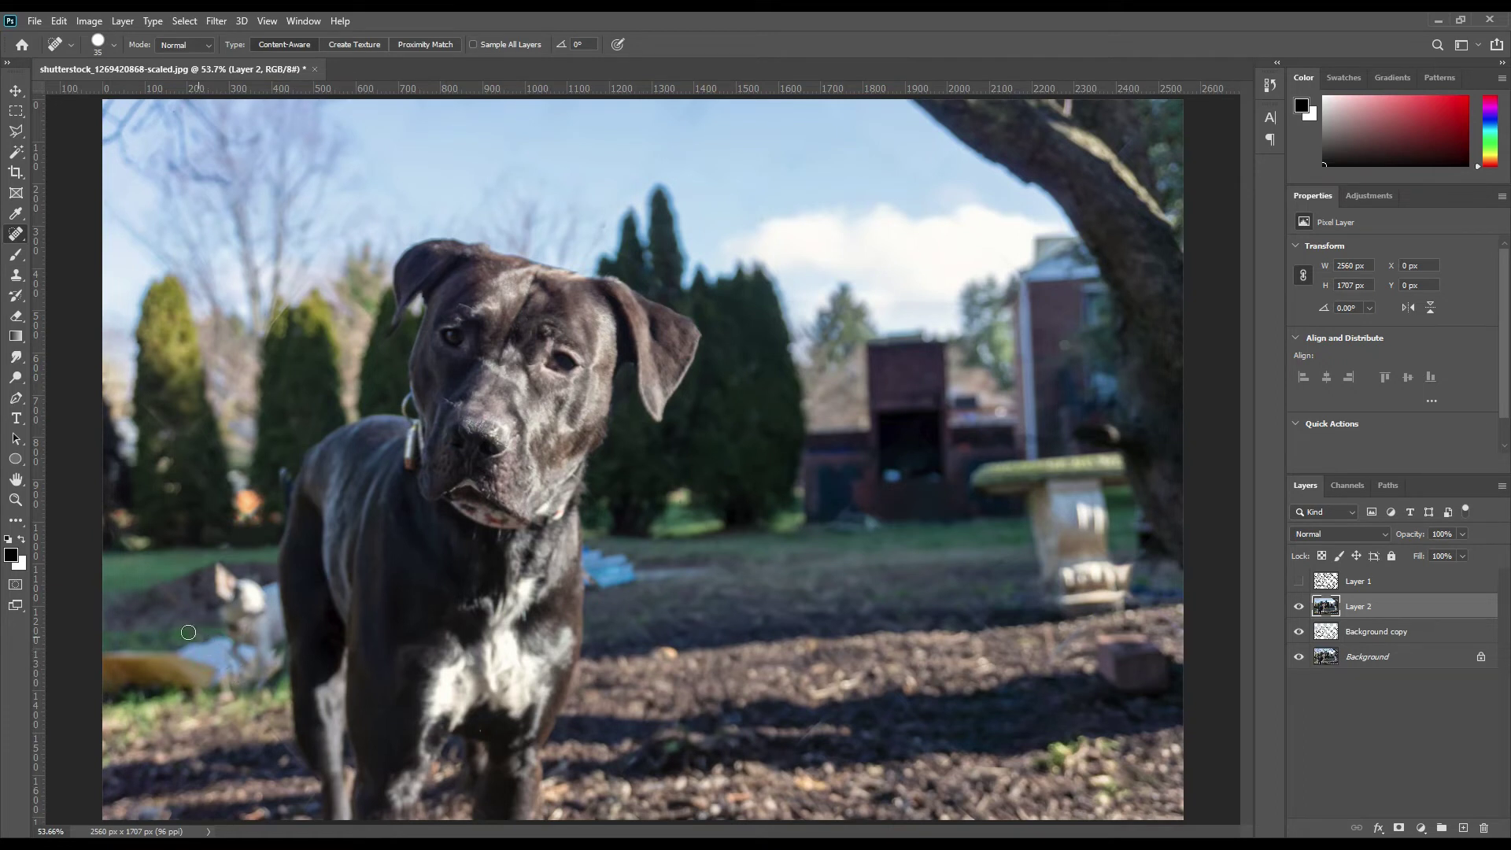
left_click(168, 600)
left_click(114, 535)
left_click(268, 725)
left_click(291, 755)
left_click(302, 765)
left_click(313, 798)
Heal leftover marks in the mulch, on the dog's face and between its front legs, using a smaller brush for the dog.
mouse_move(802, 730)
left_mouse_down()
mouse_move(855, 729)
mouse_move(837, 722)
left_mouse_up()
key("bracketleft")
left_click(450, 403)
left_click(446, 396)
left_click(442, 443)
left_click(481, 809)
Hide the Background copy layer and compare the photo with Layer 2 hidden and shown.
left_click(16, 90)
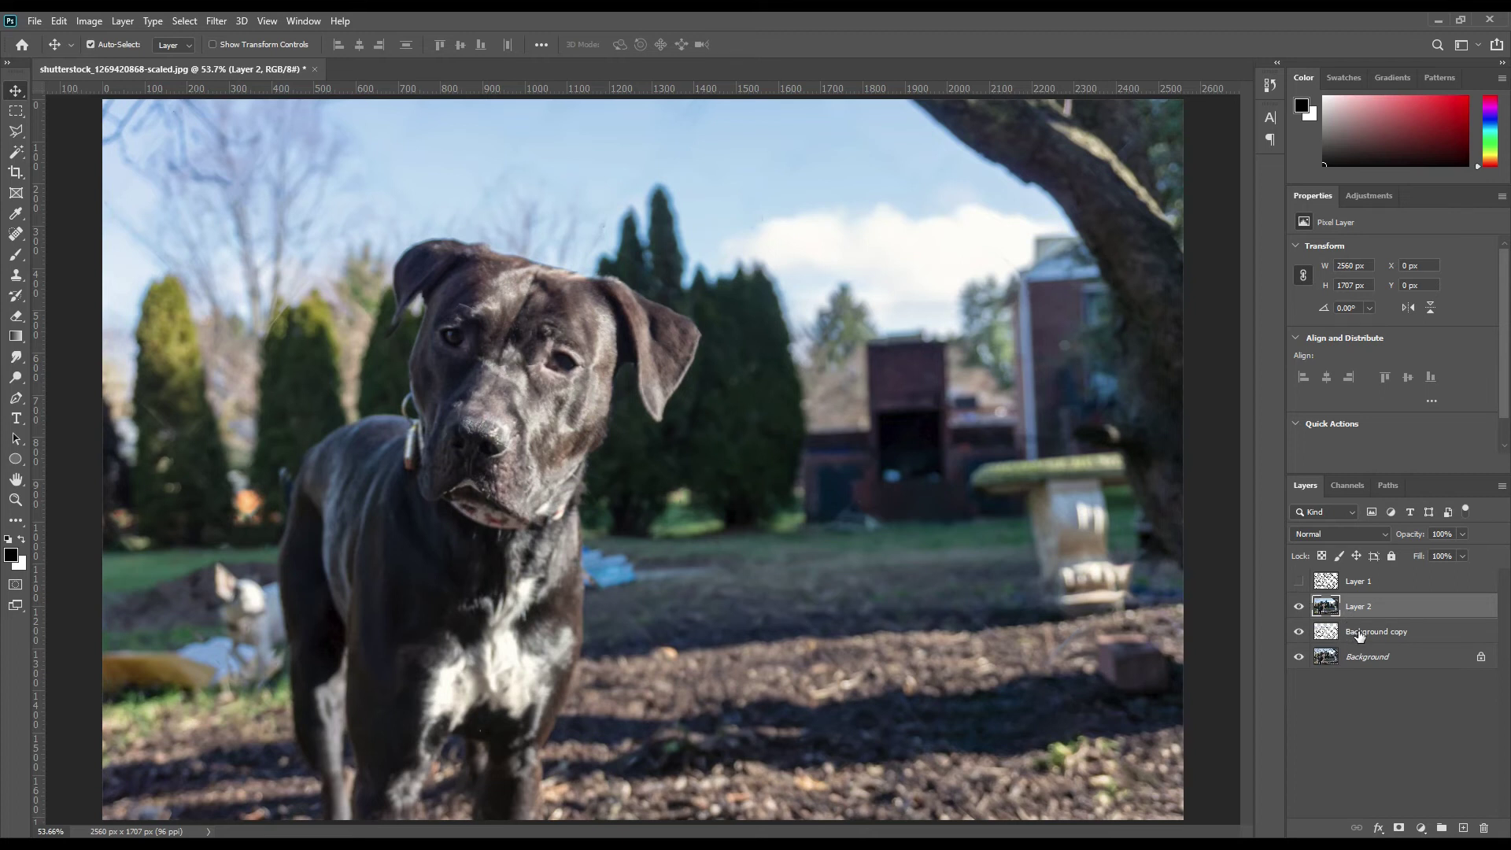
left_click(1299, 631)
left_click(1300, 610)
left_click(1300, 607)
left_click(1300, 608)
left_click(1299, 608)
Clone clean fur over the fence trace just above the dog's right-hand eye using the Clone Stamp tool.
key("j")
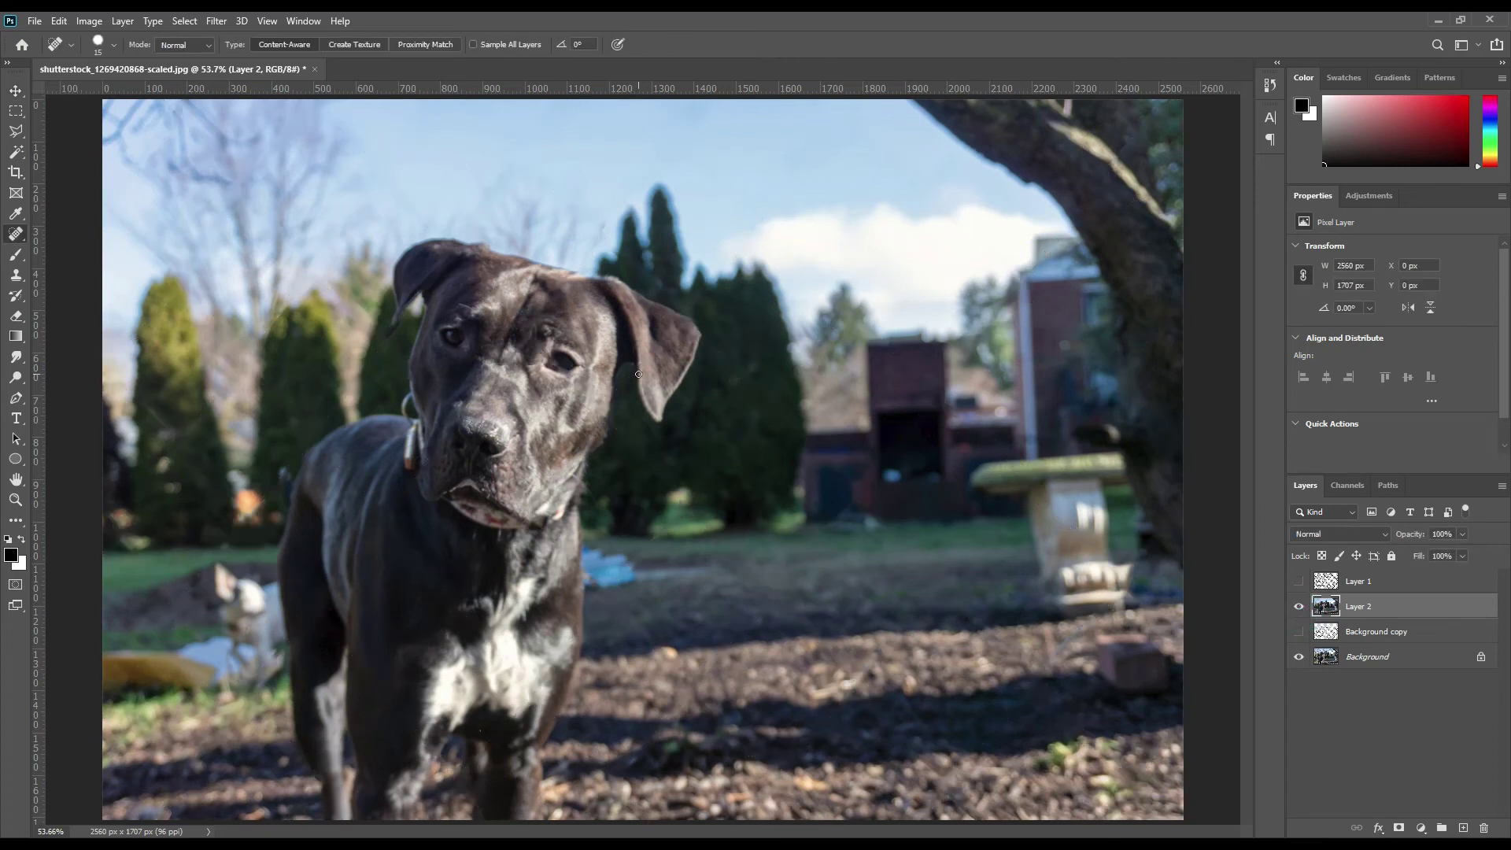
key("ctrl+plus")
key("ctrl+plus")
key("ctrl+plus")
mouse_move(397, 190)
left_mouse_down()
mouse_move(581, 602)
mouse_move(648, 662)
left_mouse_up()
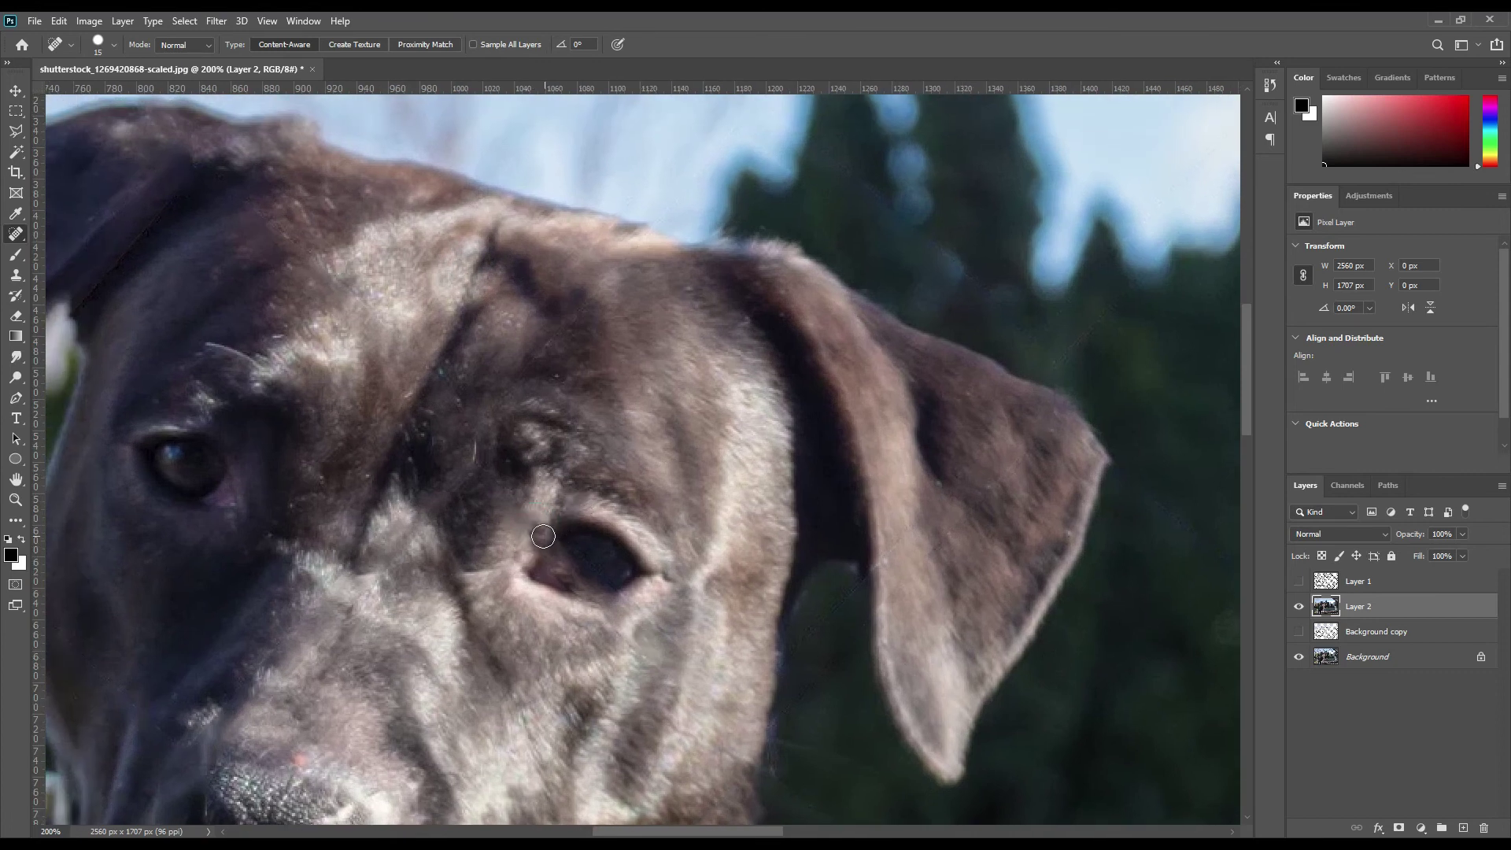
right_click(15, 238)
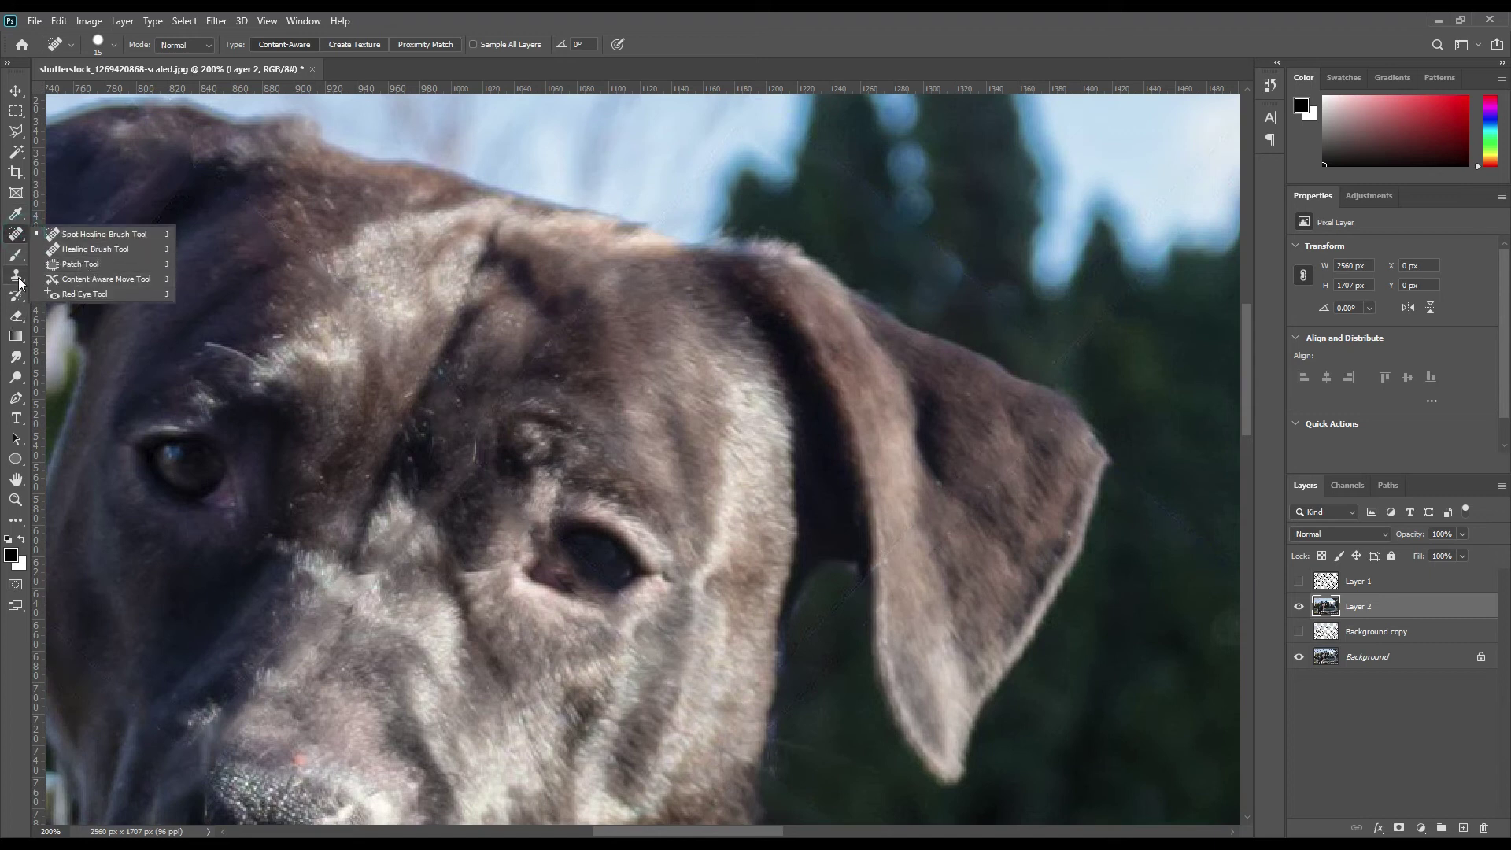
left_click(16, 275)
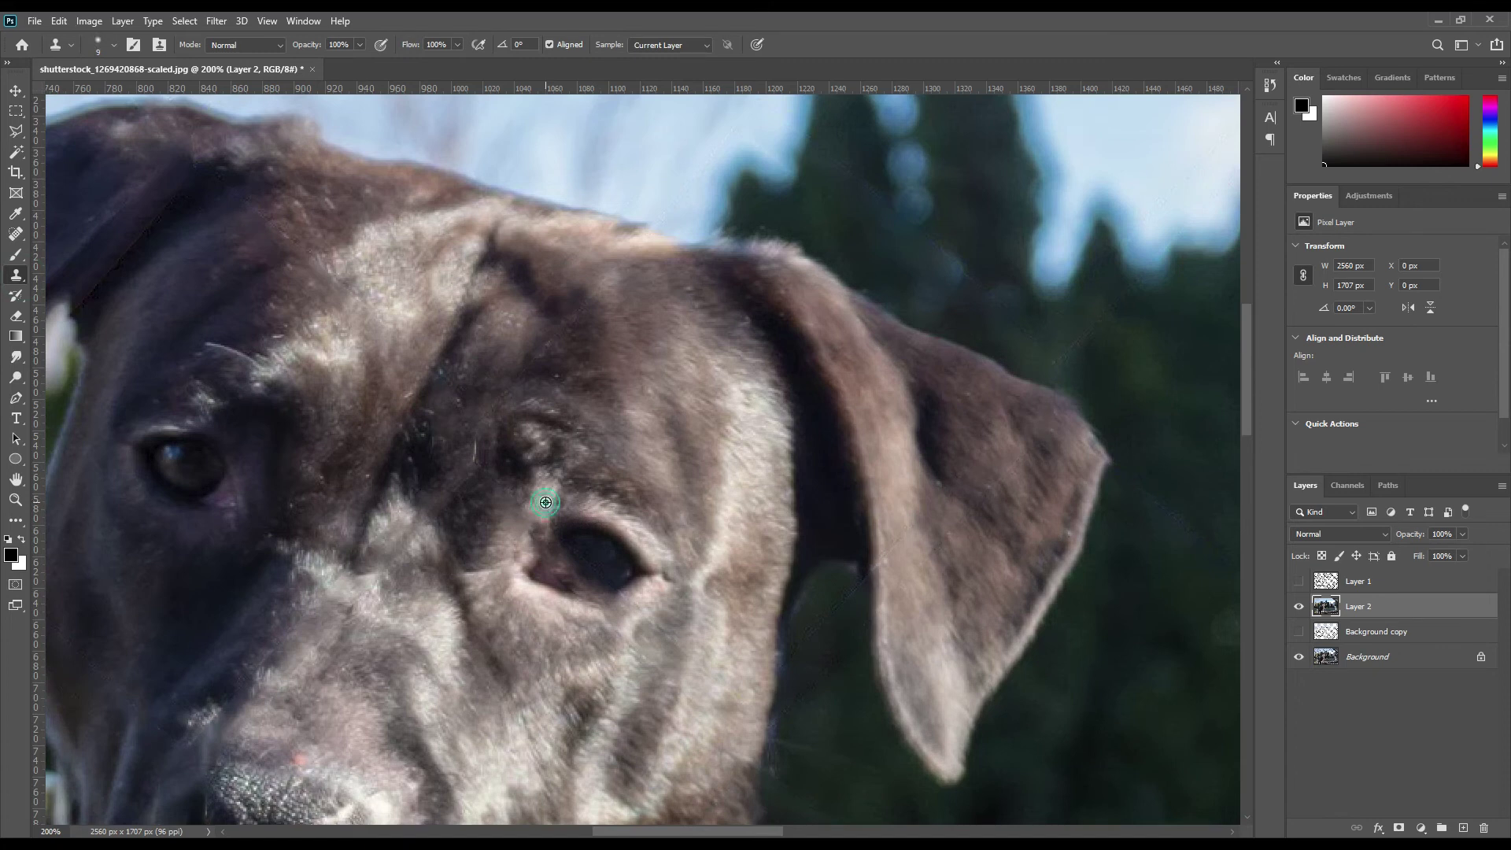
mouse_move(541, 515)
left_mouse_down()
mouse_move(532, 556)
mouse_move(532, 536)
mouse_move(516, 538)
mouse_move(525, 514)
mouse_move(510, 536)
left_mouse_up()
left_click(545, 502, "alt")
left_click(546, 506, "alt")
left_click(541, 495, "alt")
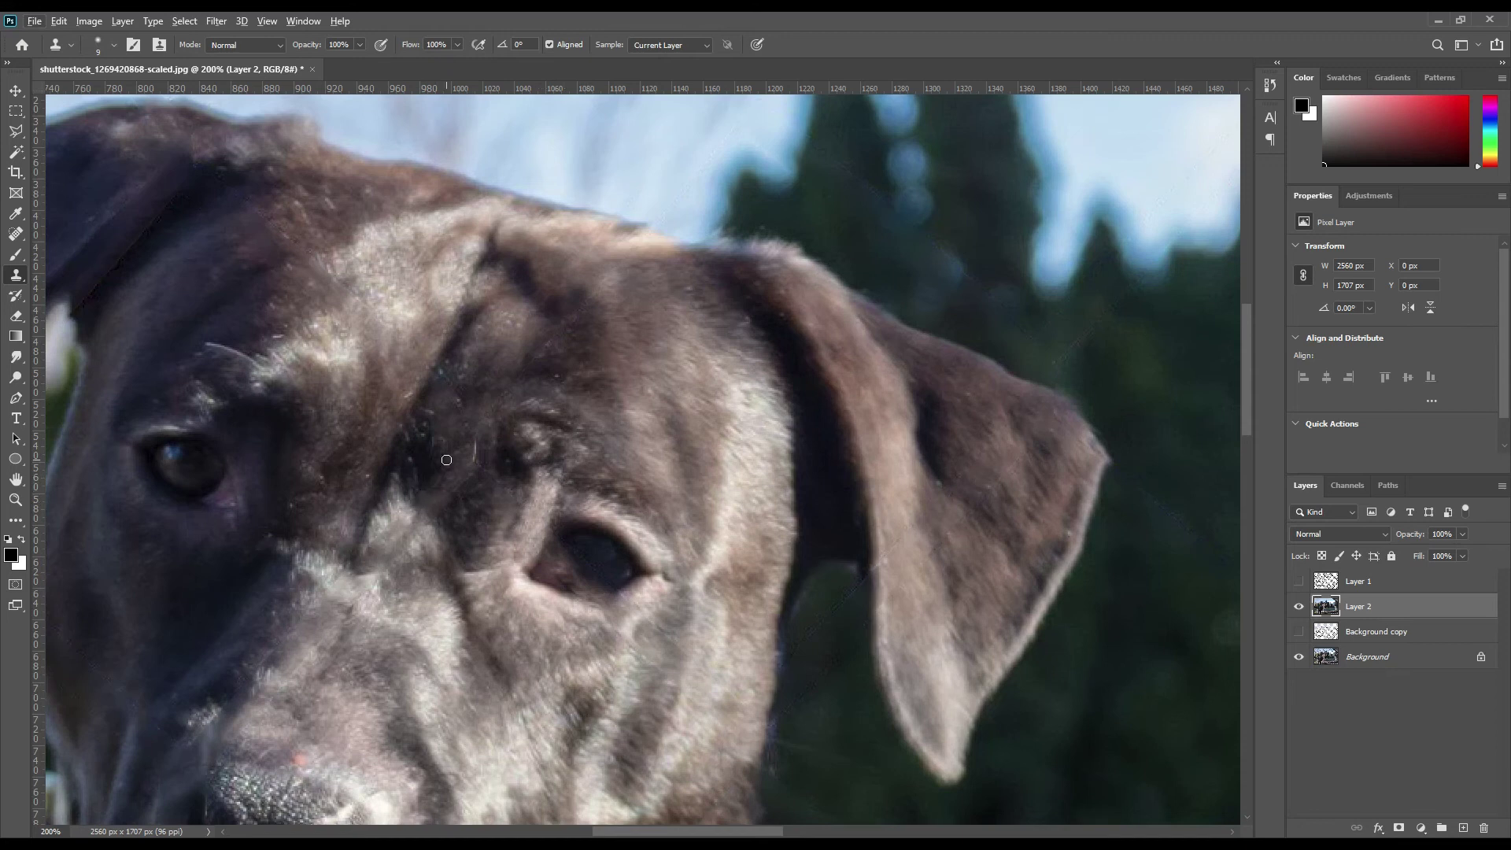
Clone dark fur over the marks on the dog's forehead between the eyes with a 25 px Clone Stamp.
key("bracketright")
key("bracketright")
key("bracketright")
left_click(451, 421, "alt")
left_click(451, 474)
left_click(442, 487)
left_click(429, 485)
left_click(448, 506)
left_click(452, 465, "alt")
left_click(429, 492)
left_click(452, 512)
left_click(419, 546)
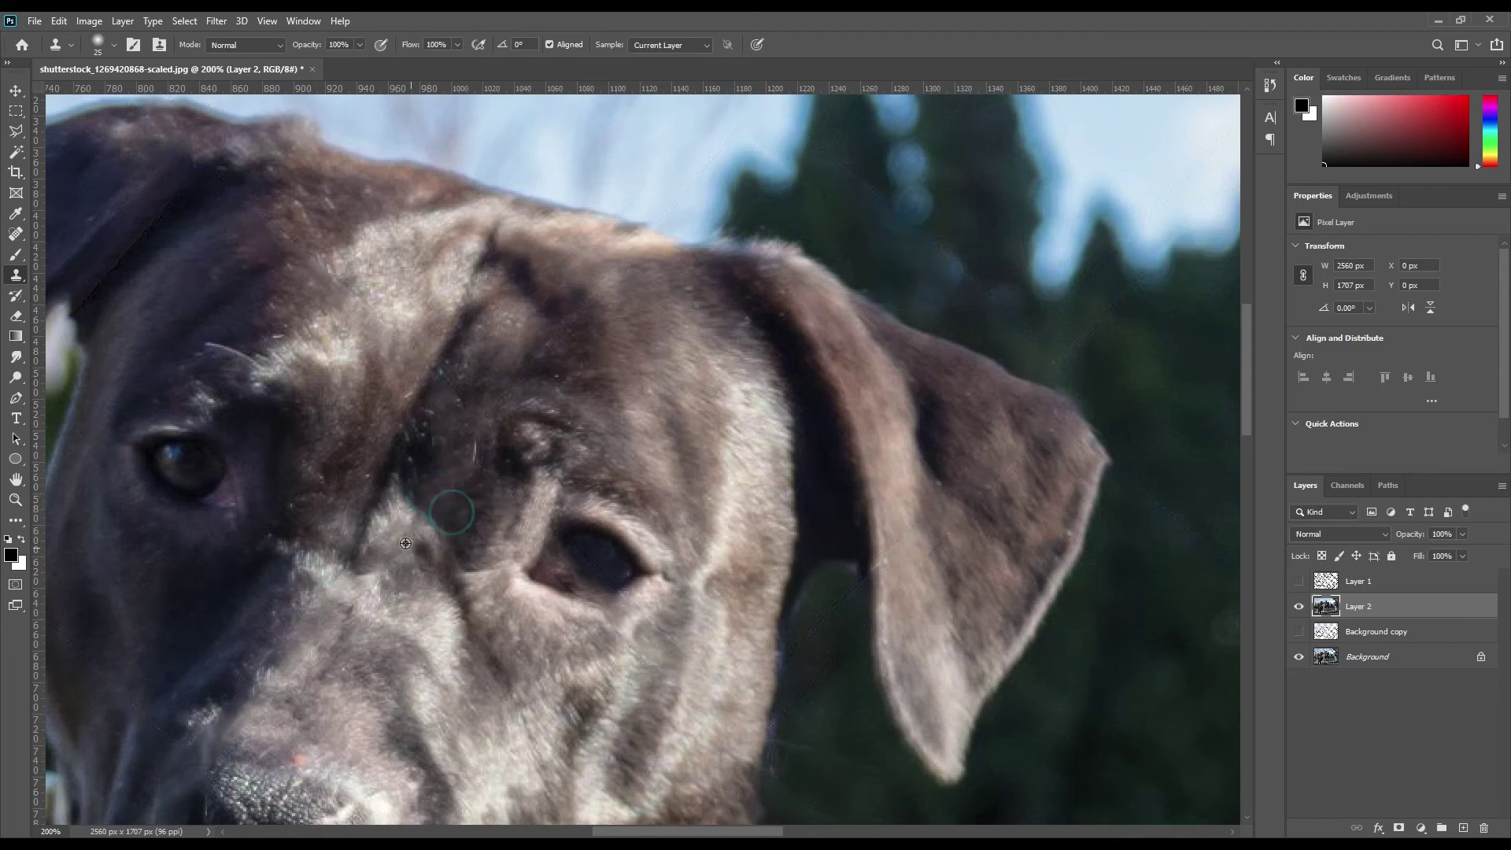
Clone neighbouring fur over the light patch at the top of the dog's nose bridge between the eyes.
left_click(384, 534)
left_click(403, 527)
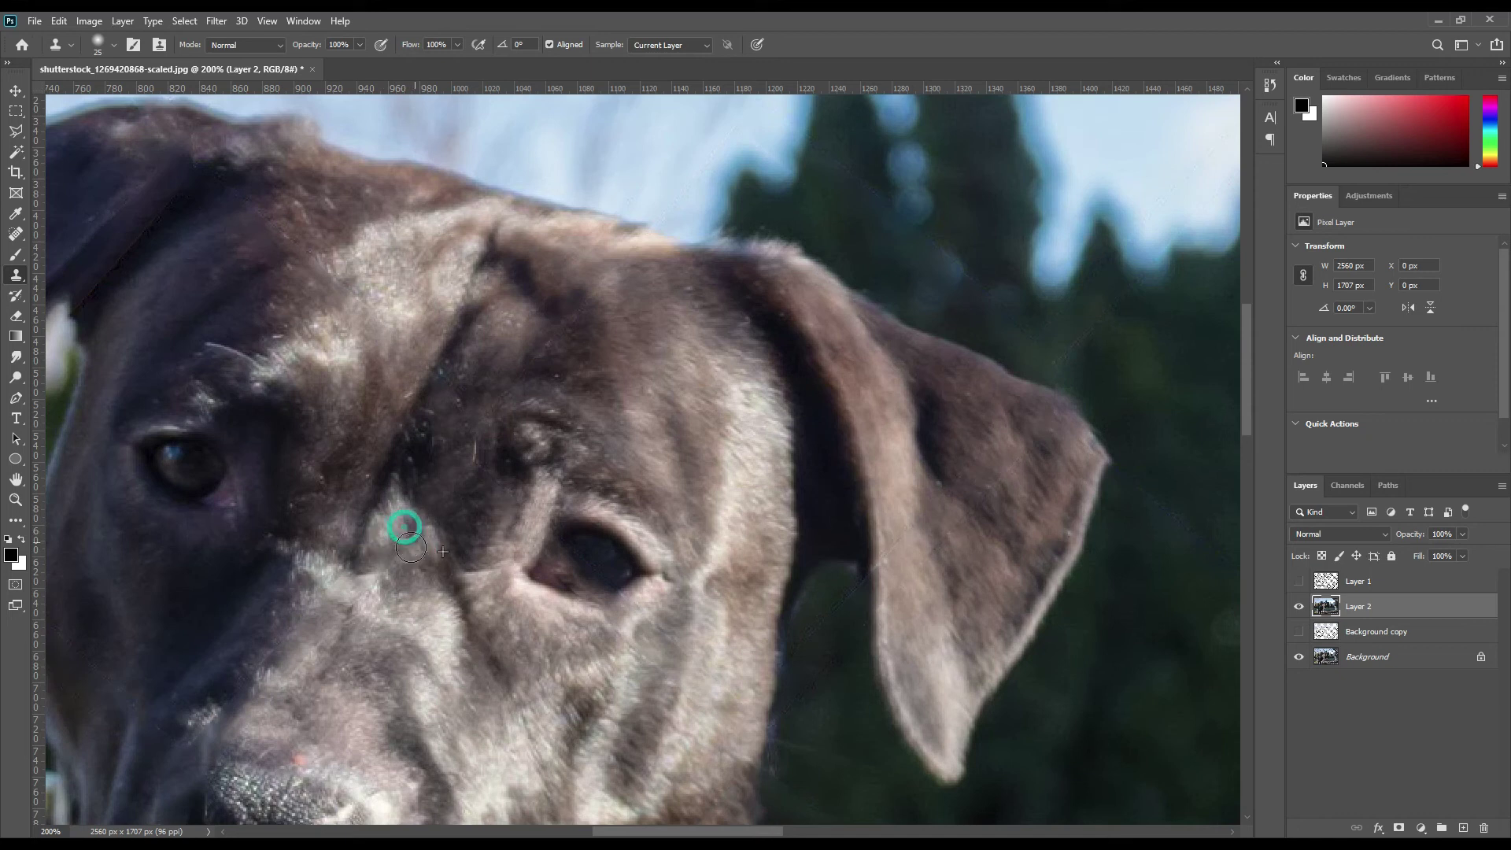
left_click(423, 537)
mouse_move(416, 543)
left_mouse_down()
mouse_move(405, 523)
mouse_move(423, 543)
mouse_move(406, 526)
mouse_move(405, 552)
mouse_move(421, 541)
mouse_move(394, 535)
mouse_move(403, 555)
mouse_move(411, 542)
left_mouse_up()
left_click(409, 541)
left_click(392, 516, "alt")
left_click(394, 550)
left_click(386, 517)
left_click(383, 545)
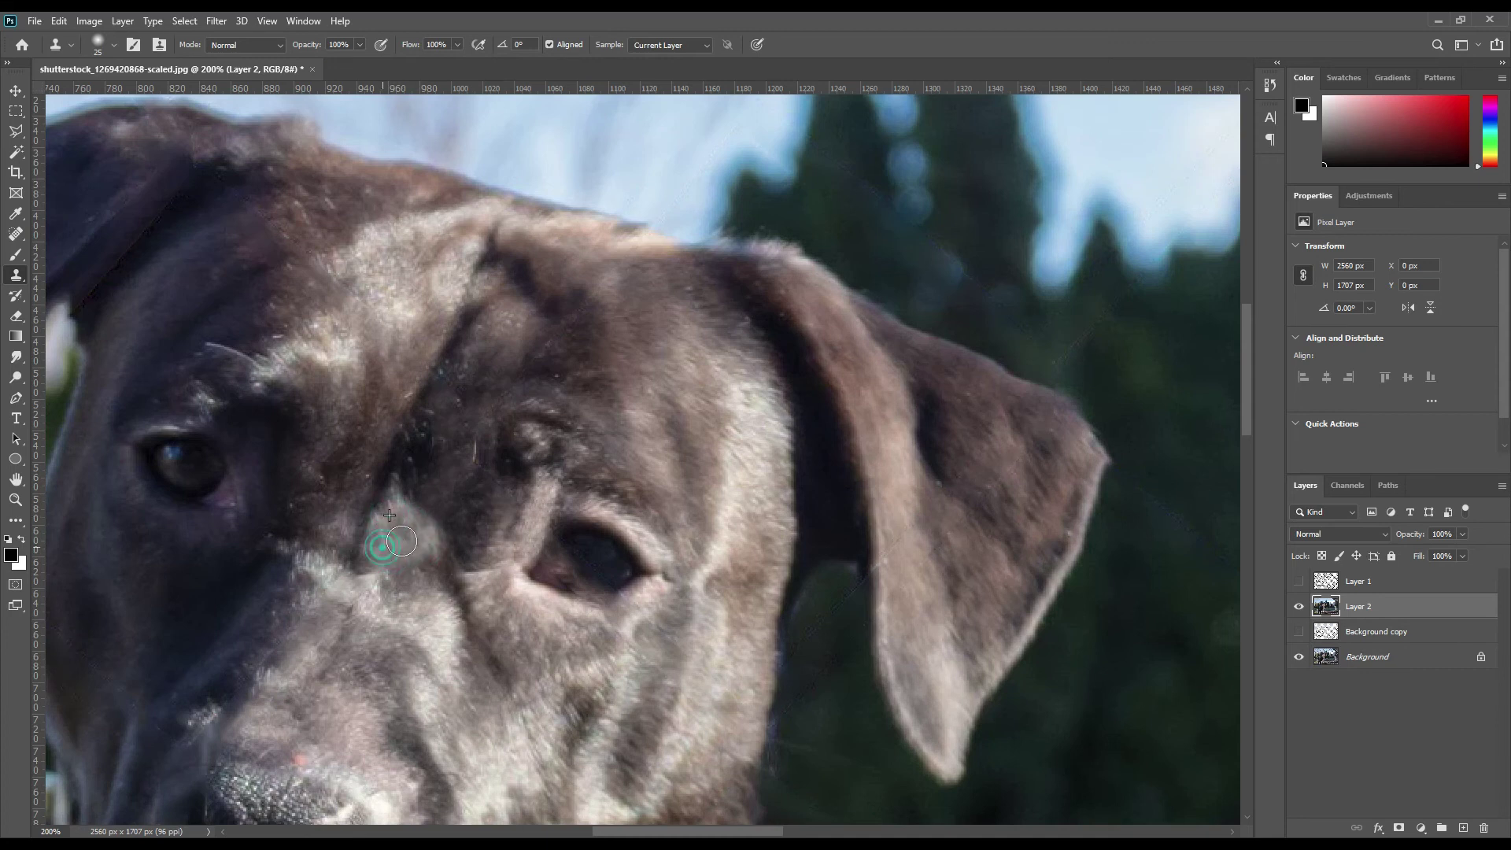
left_click(424, 550)
left_click(396, 524, "alt")
left_click(398, 543)
Clone fur from lower on the muzzle over the remaining fence marks farther down the dog's nose bridge.
left_click_drag(732, 612, 713, 621)
left_click(362, 585)
left_click(363, 573)
left_click(408, 607)
mouse_move(392, 590)
left_mouse_down()
mouse_move(424, 610)
mouse_move(419, 589)
mouse_move(381, 599)
mouse_move(422, 613)
mouse_move(410, 582)
left_mouse_up()
left_click(403, 568)
left_click(425, 607, "alt")
left_click(423, 566)
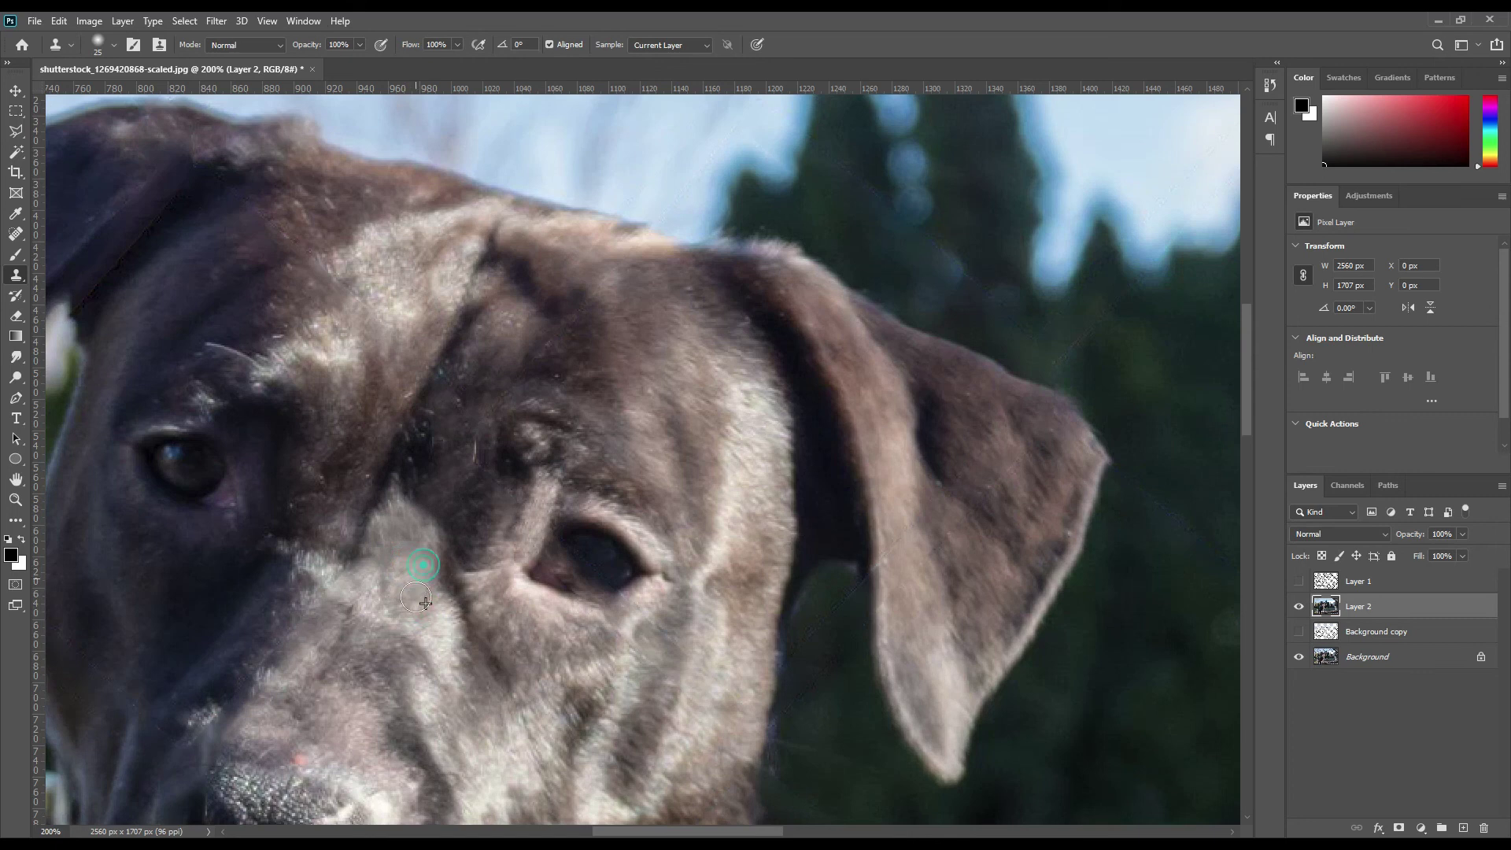
left_click(430, 620, "alt")
left_click(385, 586)
left_click(426, 623, "alt")
left_click(386, 590)
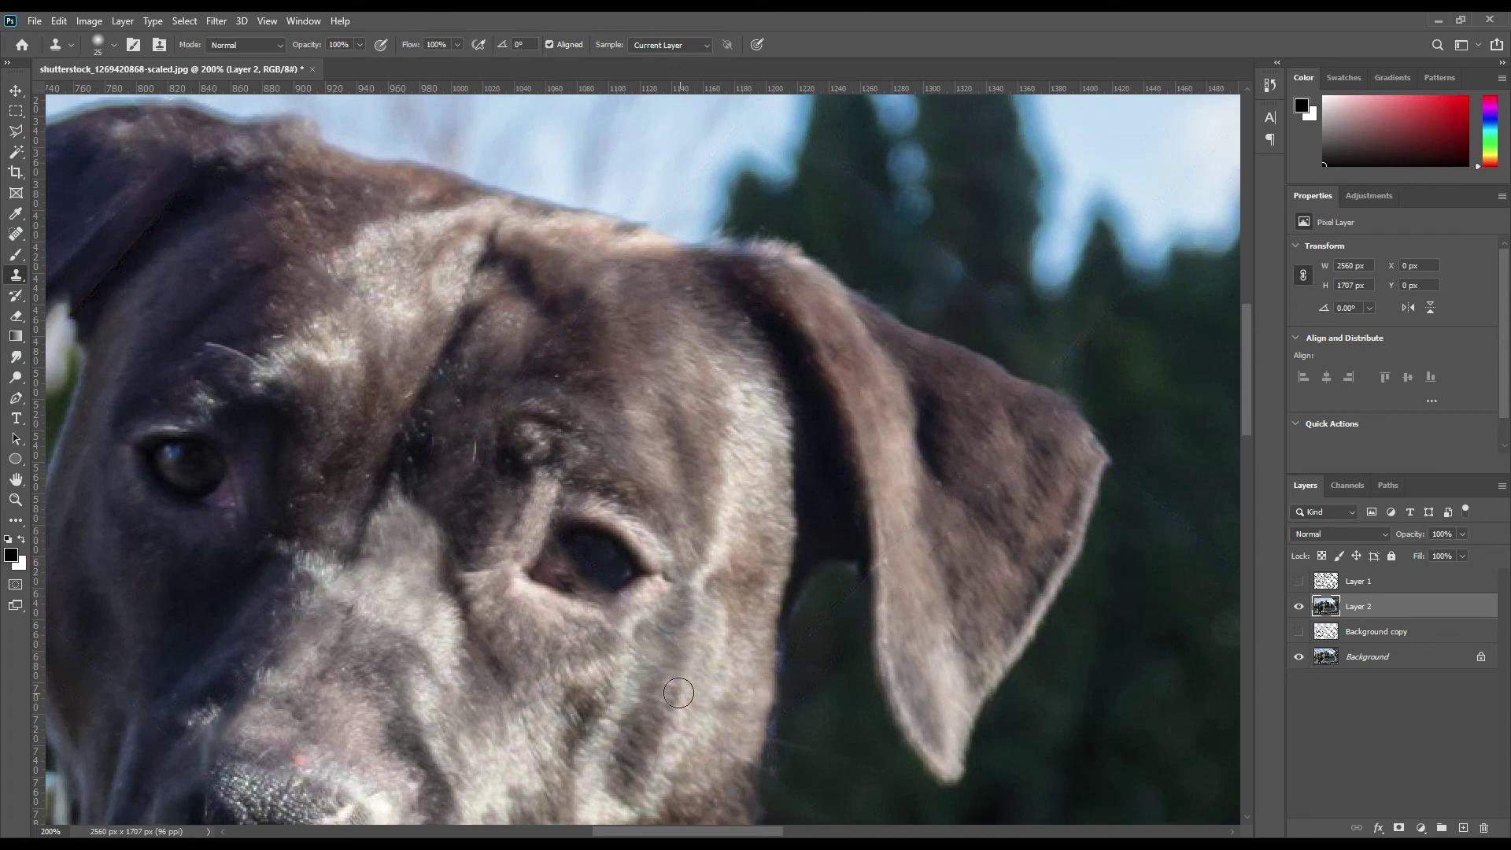
Compare the whole photo before and after the fence removal by hiding and showing Layer 2, then deselect all layers.
key("ctrl+0")
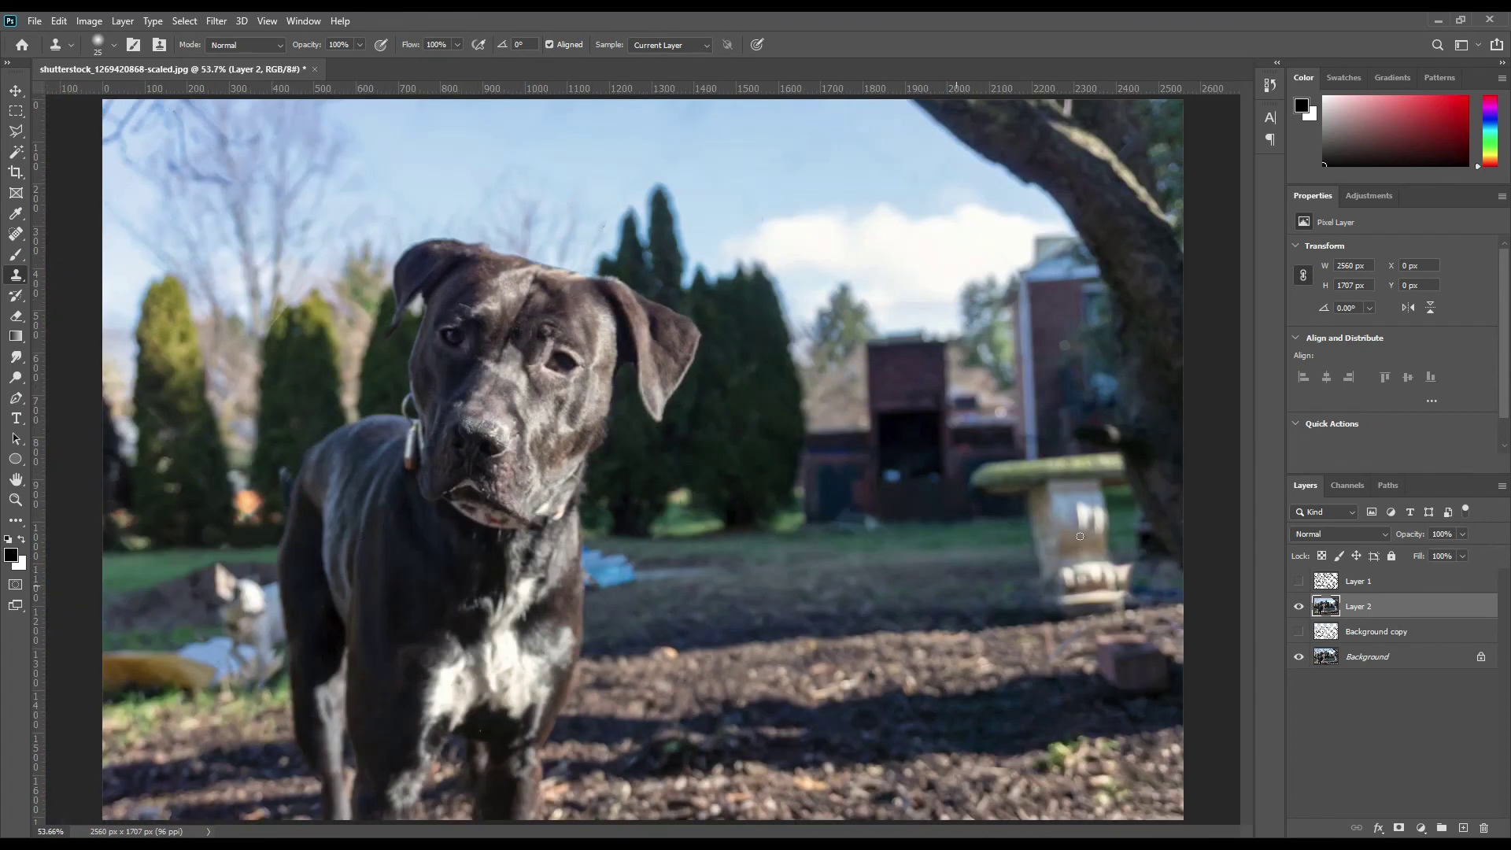
left_click(11, 92)
left_click(1299, 606)
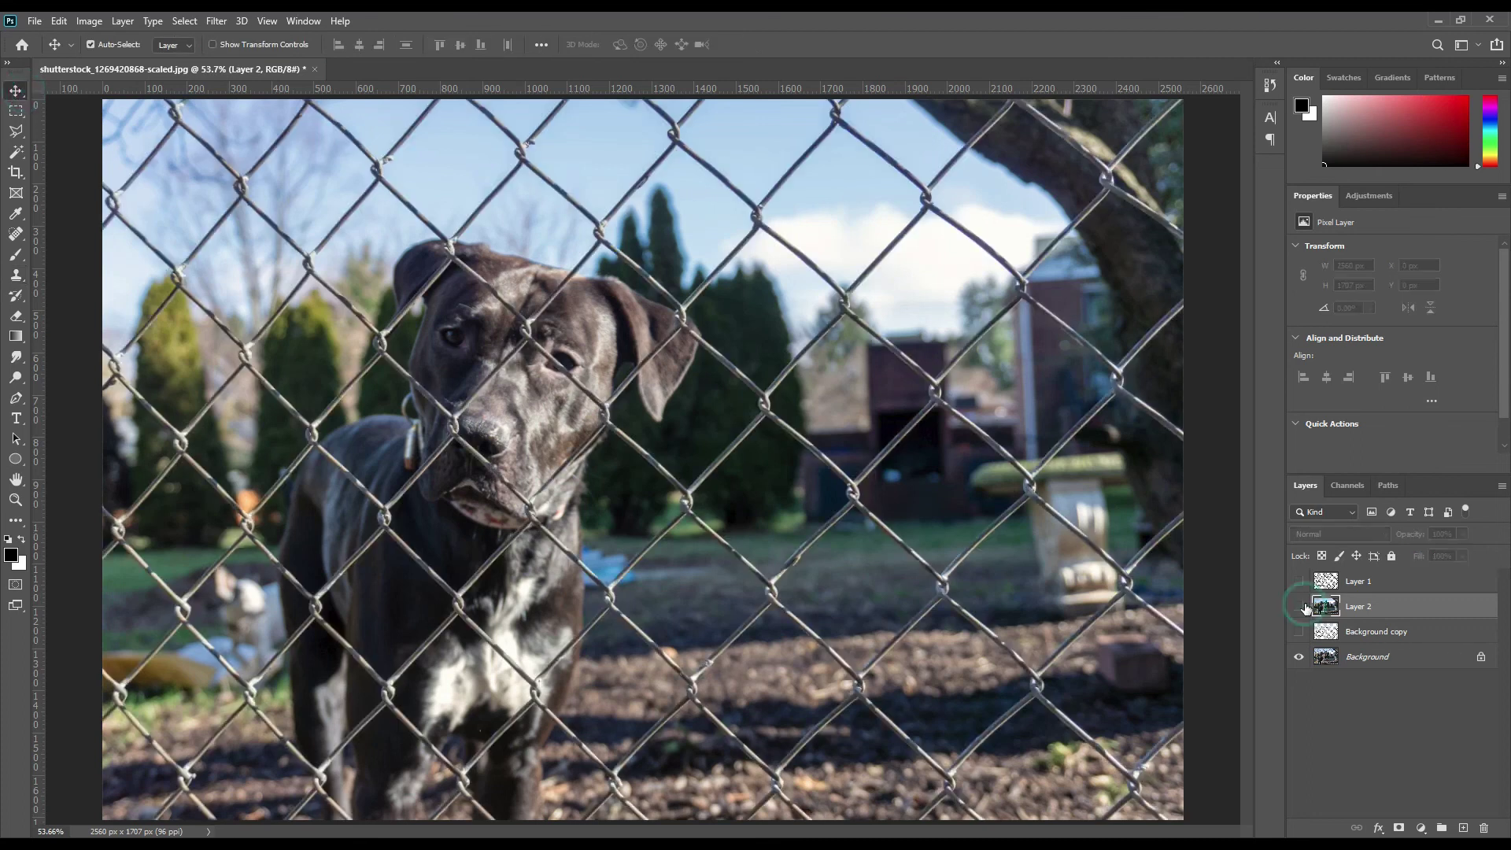
left_click(1300, 606)
left_click(1300, 606)
left_click(1299, 607)
left_click(1300, 606)
left_click(1300, 606)
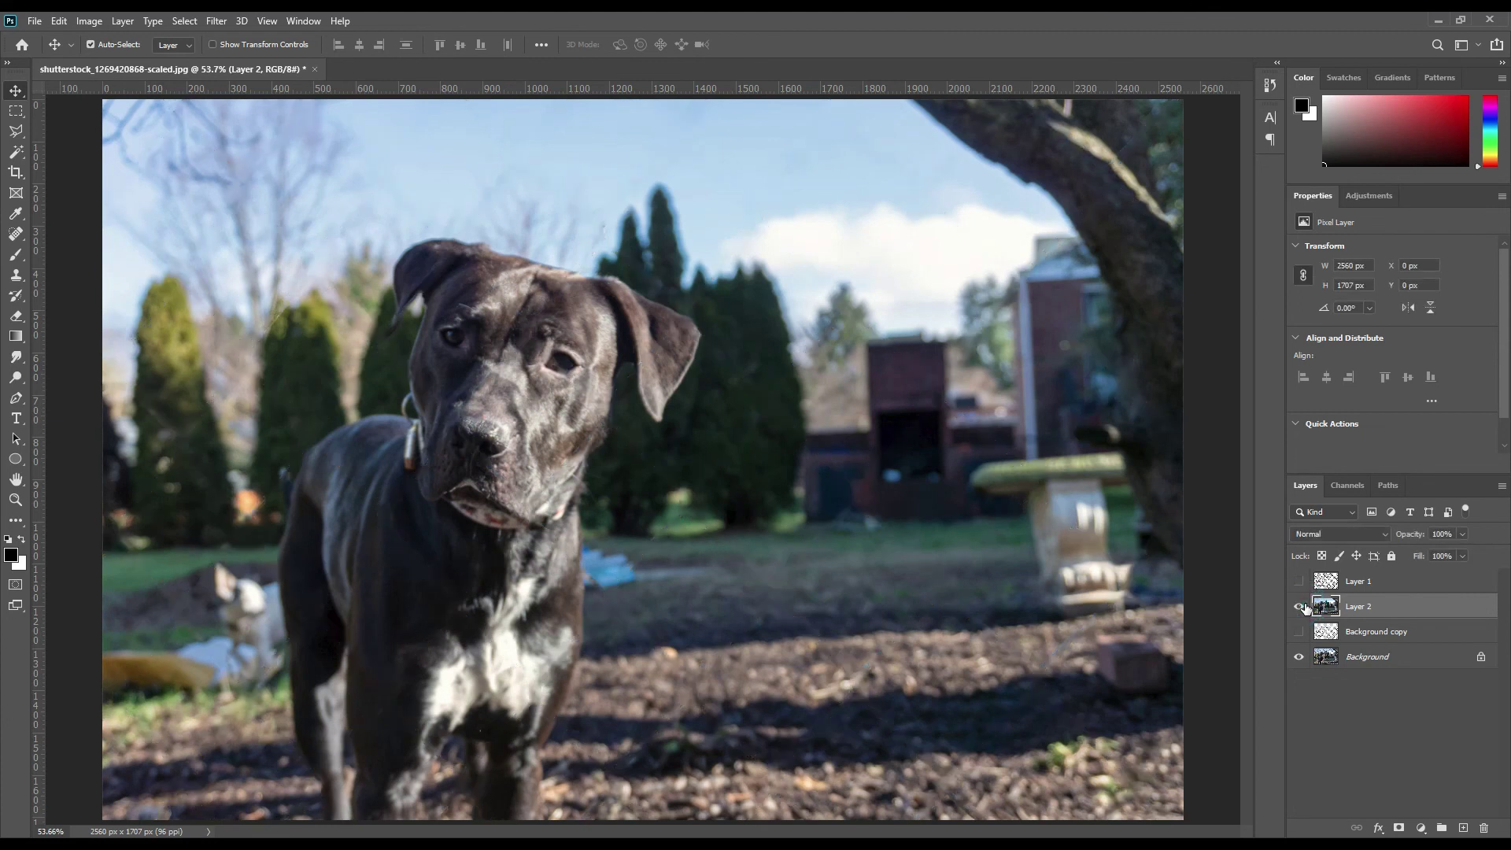
left_click(1300, 606)
left_click(1299, 606)
left_click(1299, 606)
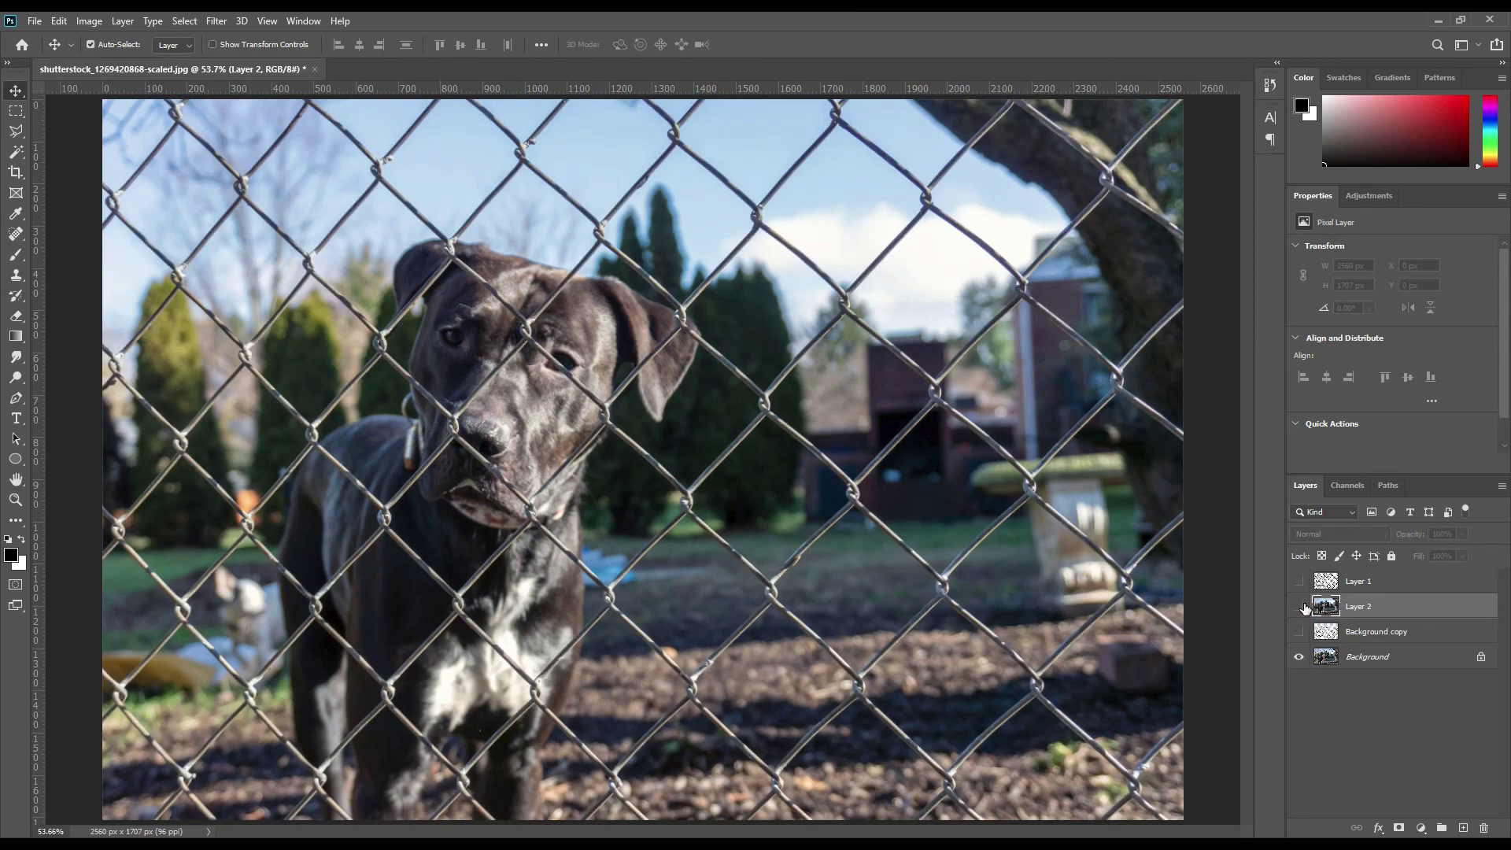
left_click(1299, 606)
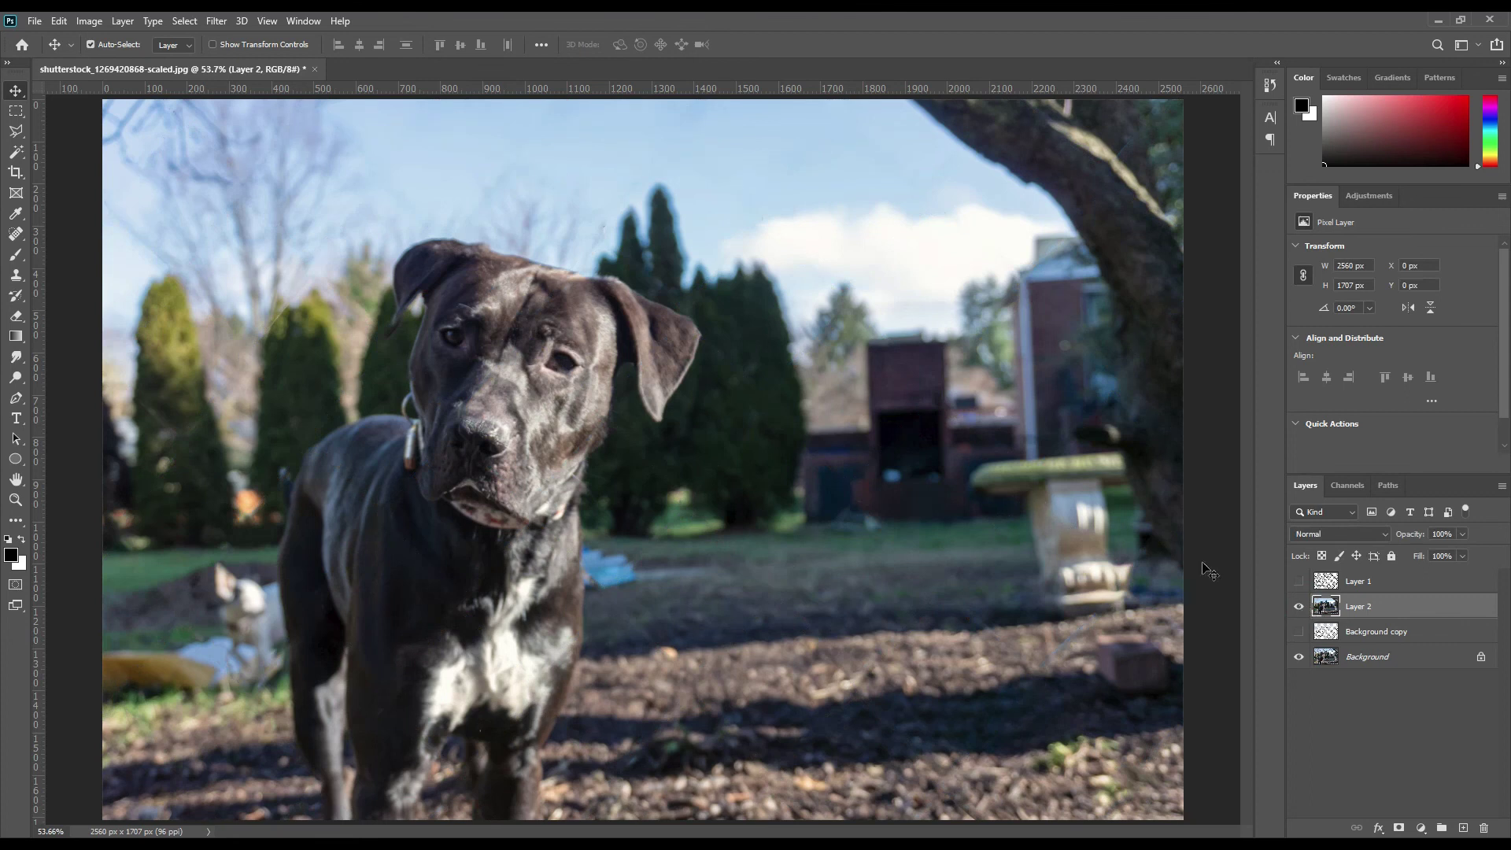
left_click(1394, 761)
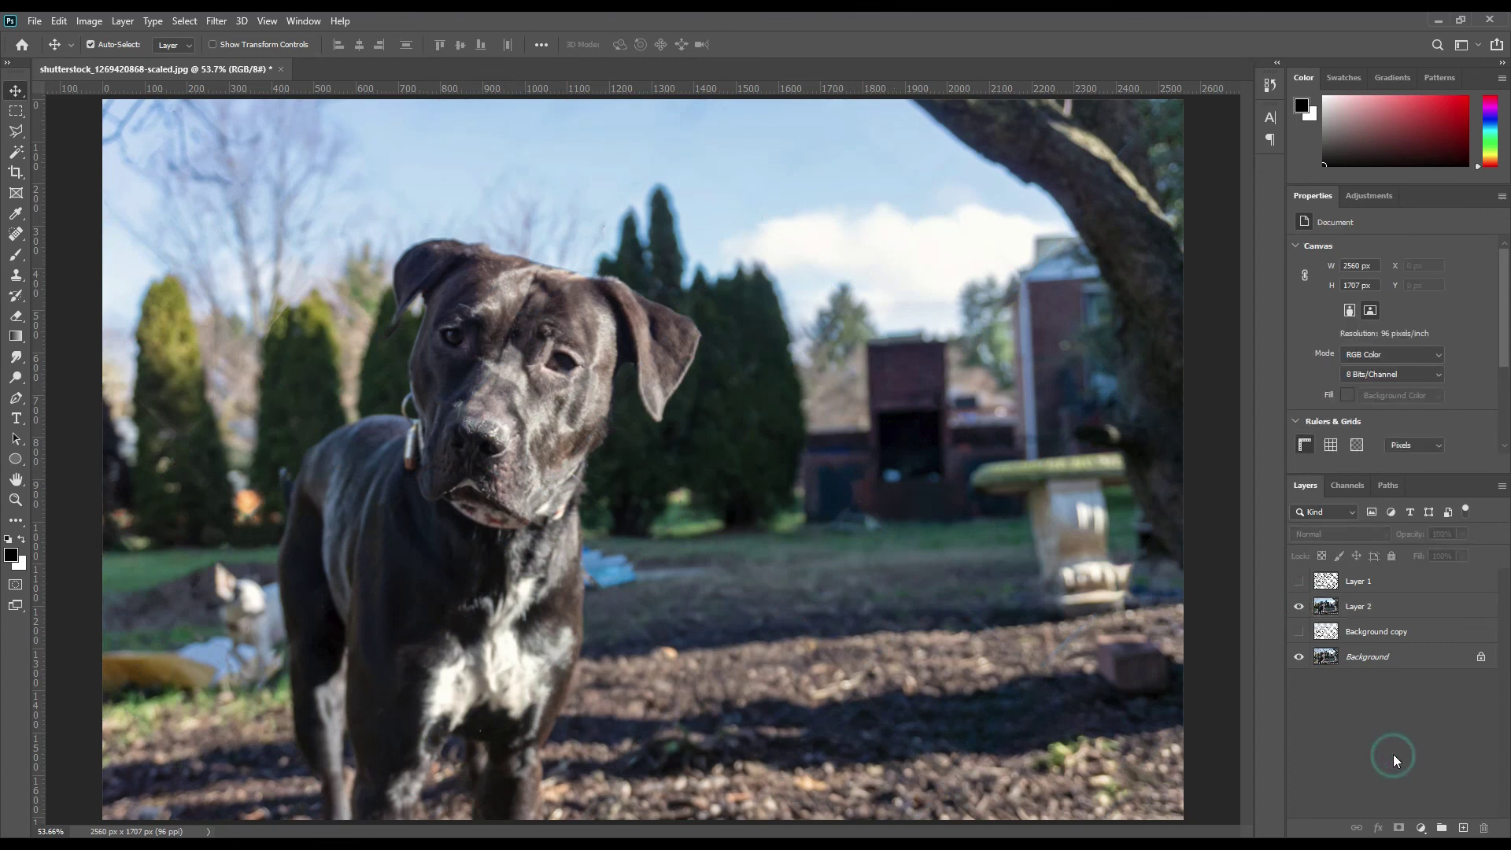